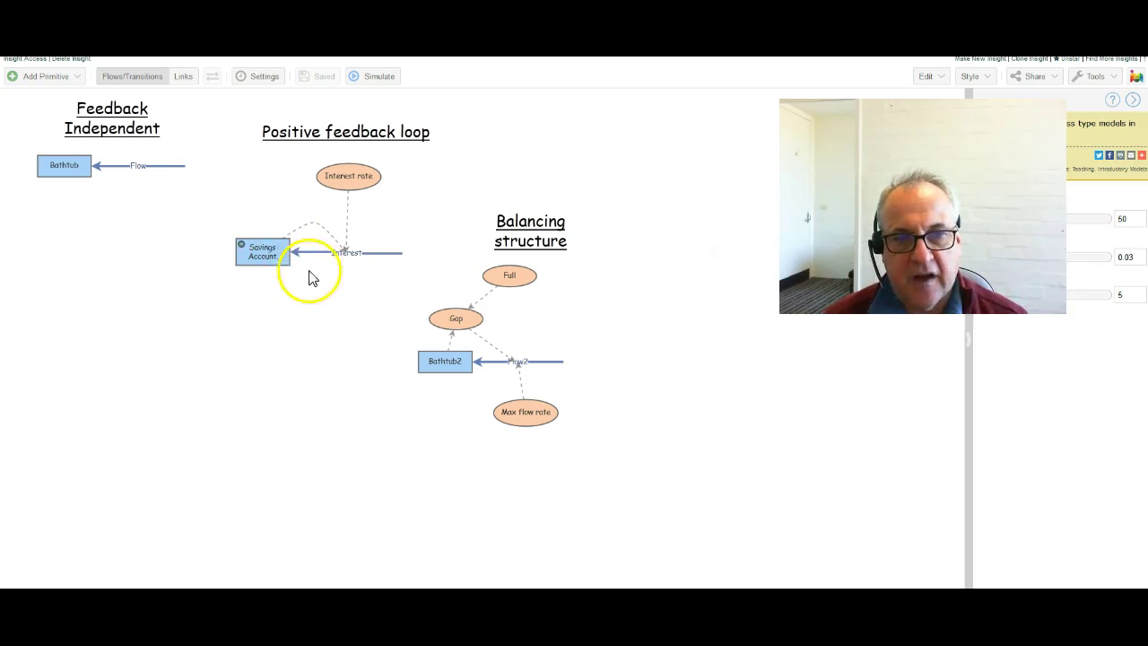
Step: Inspect the Interest flow's rate equation and close it unchanged
left_click(382, 253)
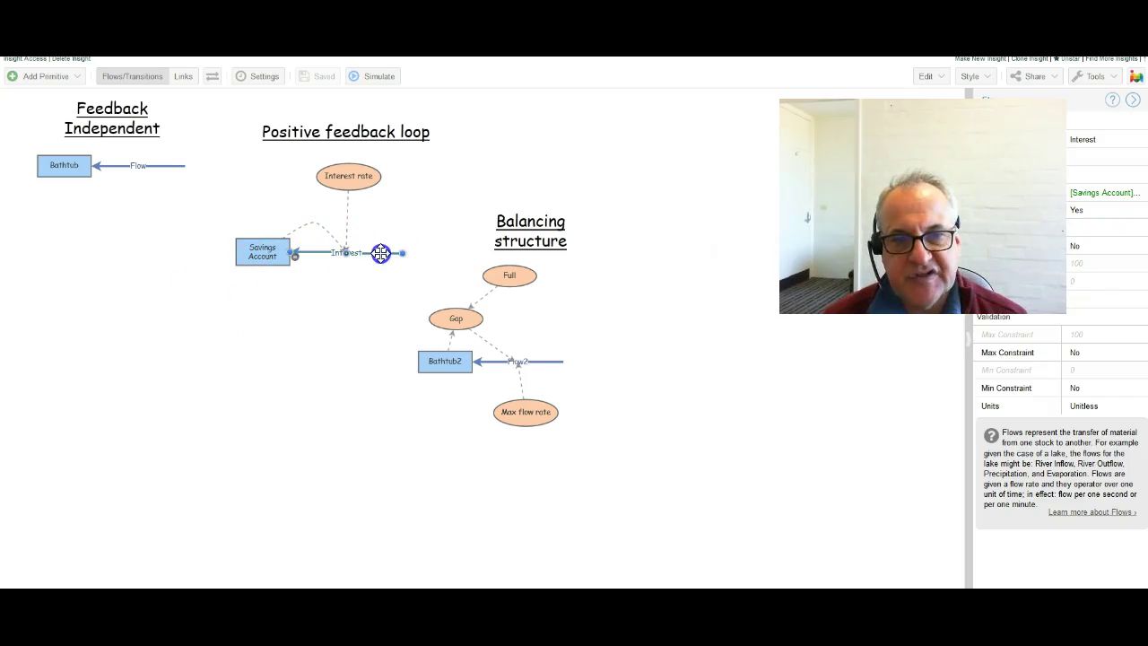
left_click(1139, 193)
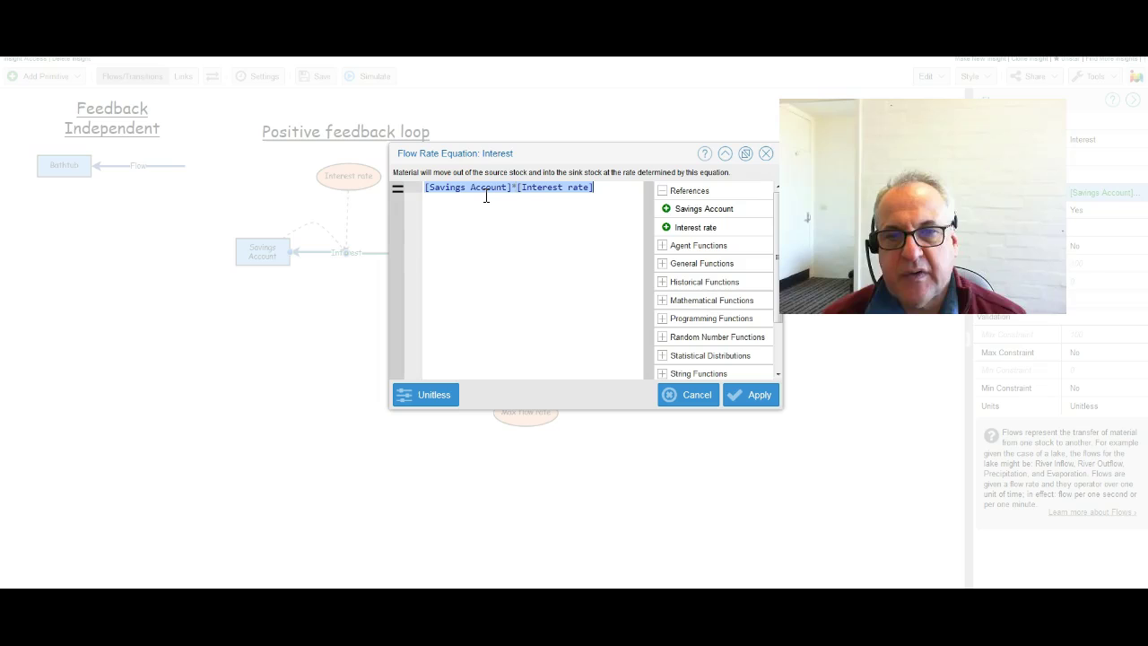
left_click(754, 401)
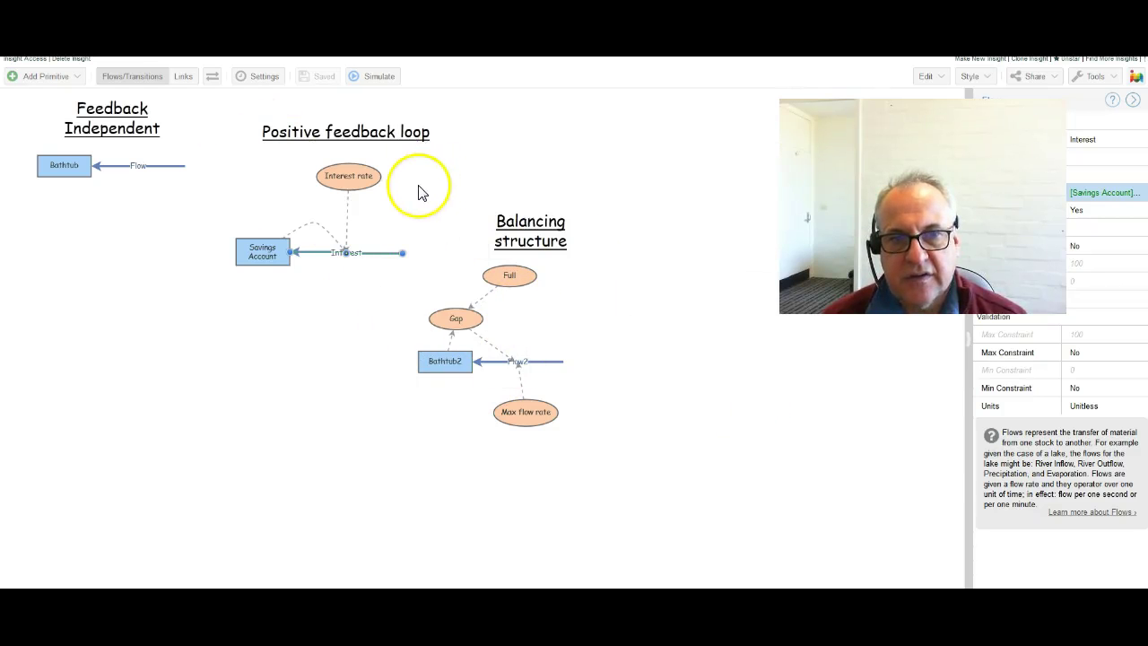
Step: Check the values of the Interest rate and Max flow rate variables
left_click(373, 182)
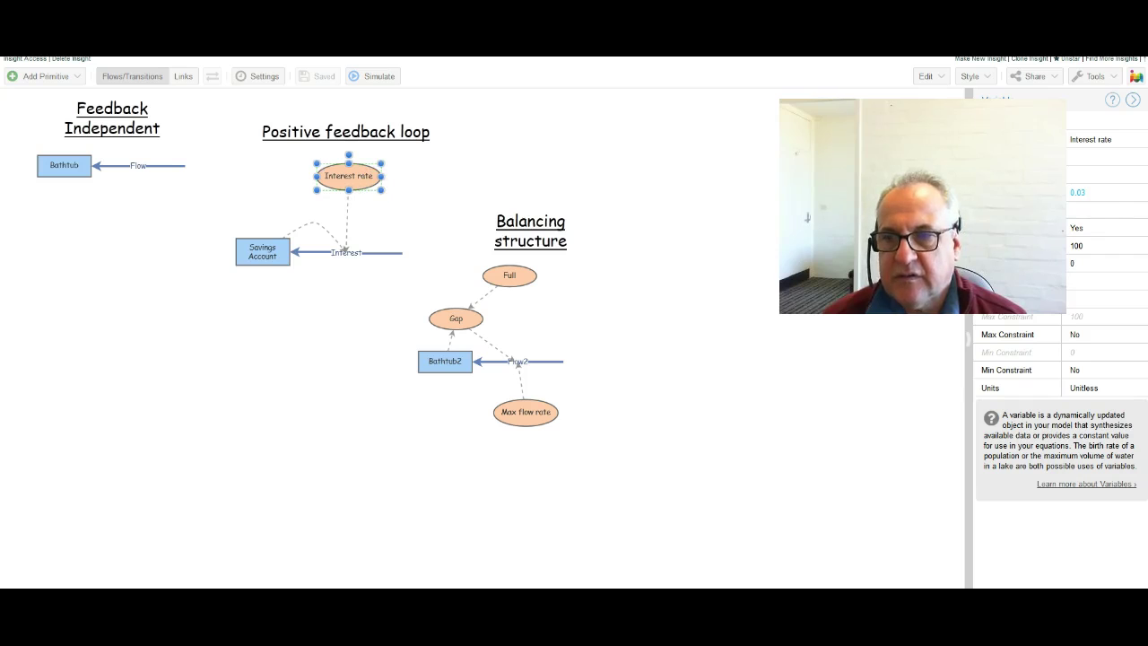
left_click(371, 215)
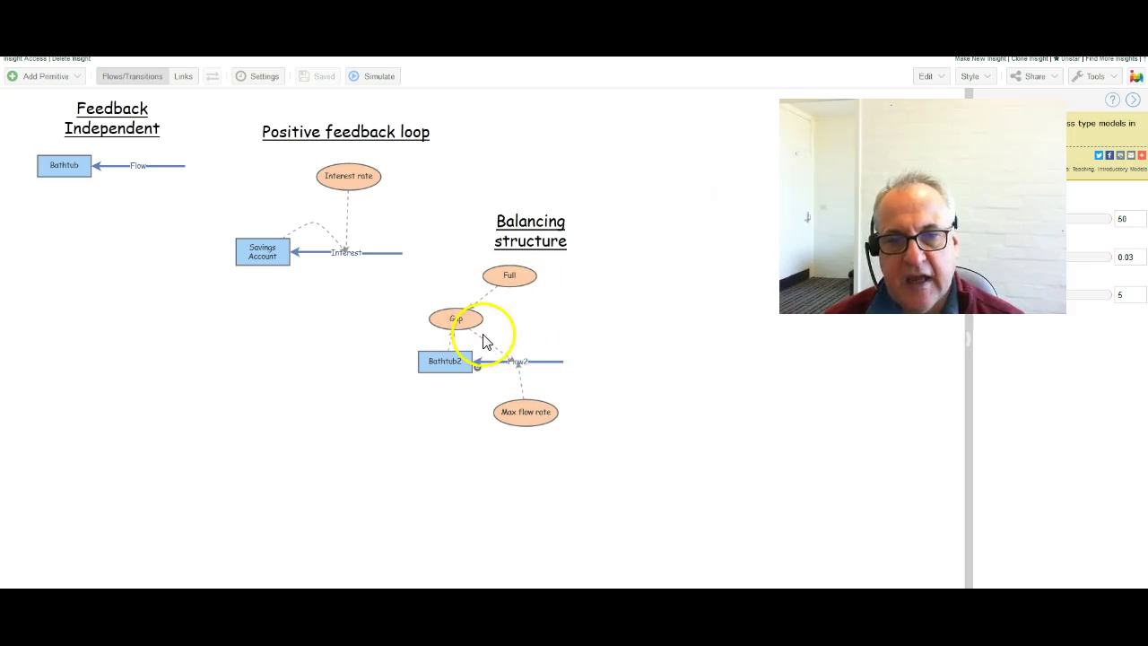
left_click(542, 415)
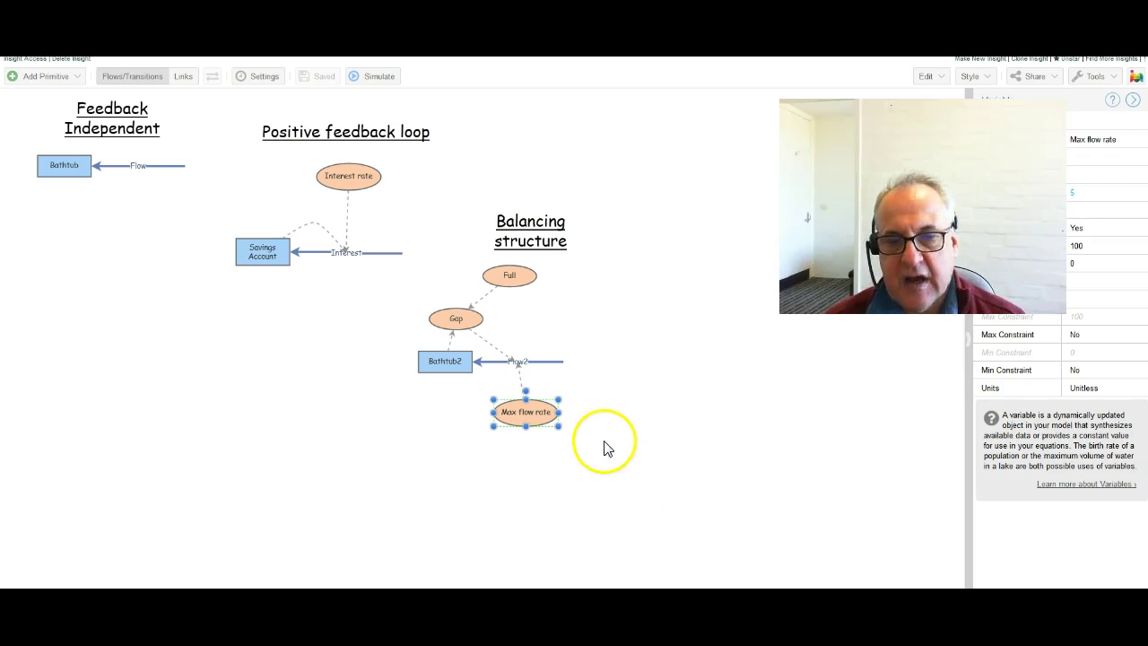
left_click(639, 504)
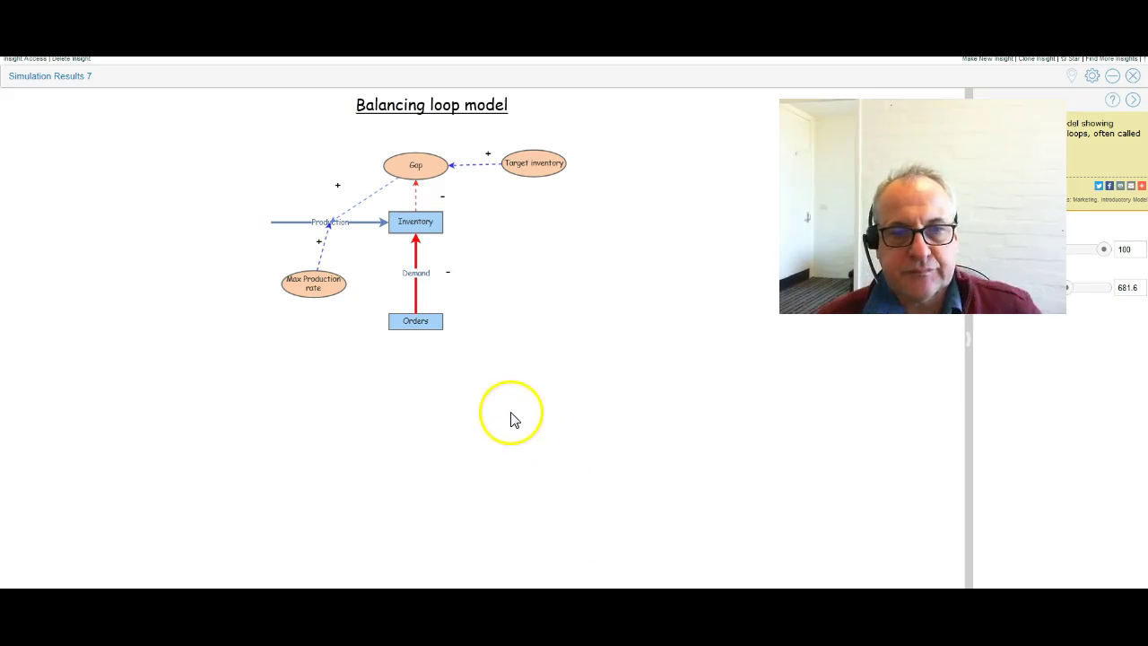
Step: Inspect the Inventory stock and the Max Production rate variable
left_click(439, 222)
left_click(545, 275)
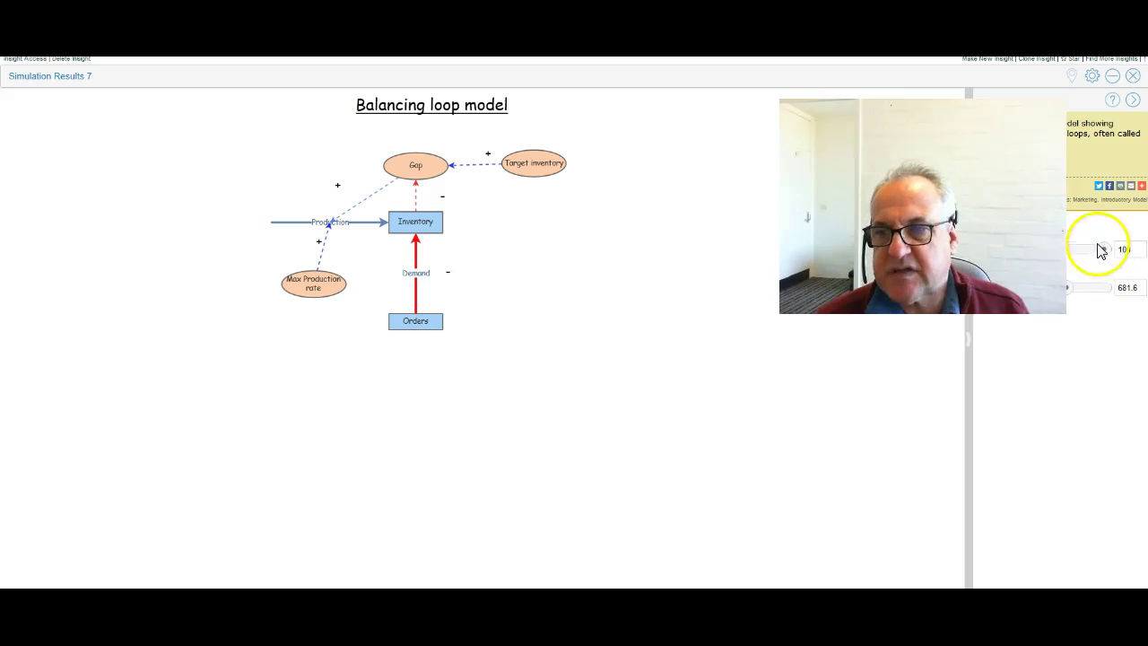
mouse_move(1141, 190)
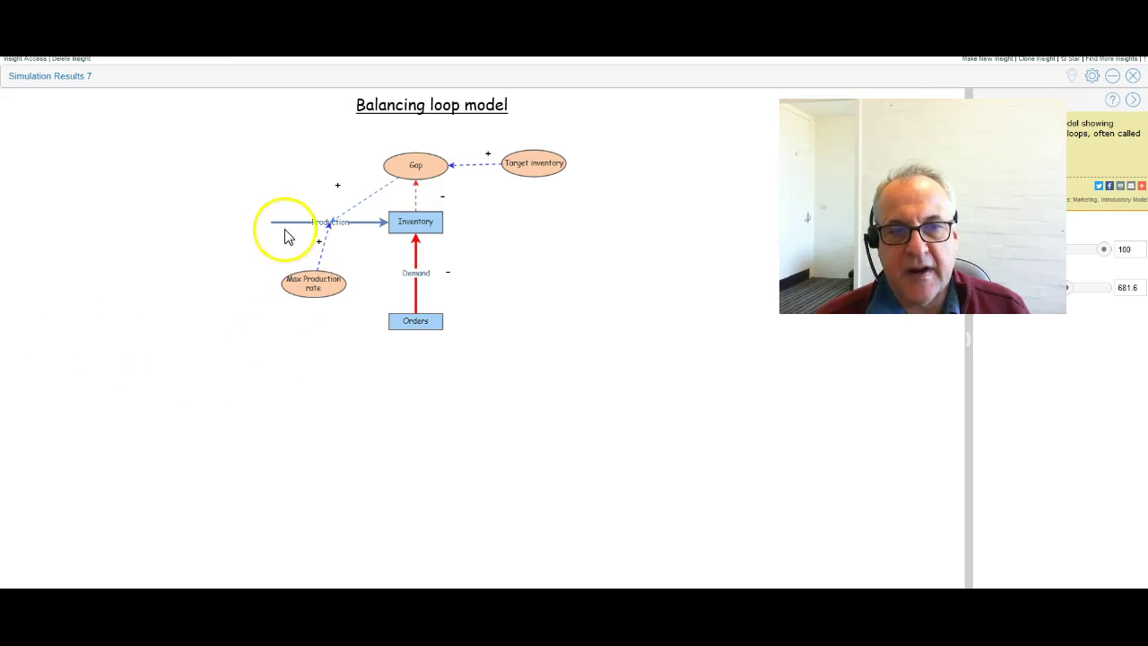
left_click(325, 293)
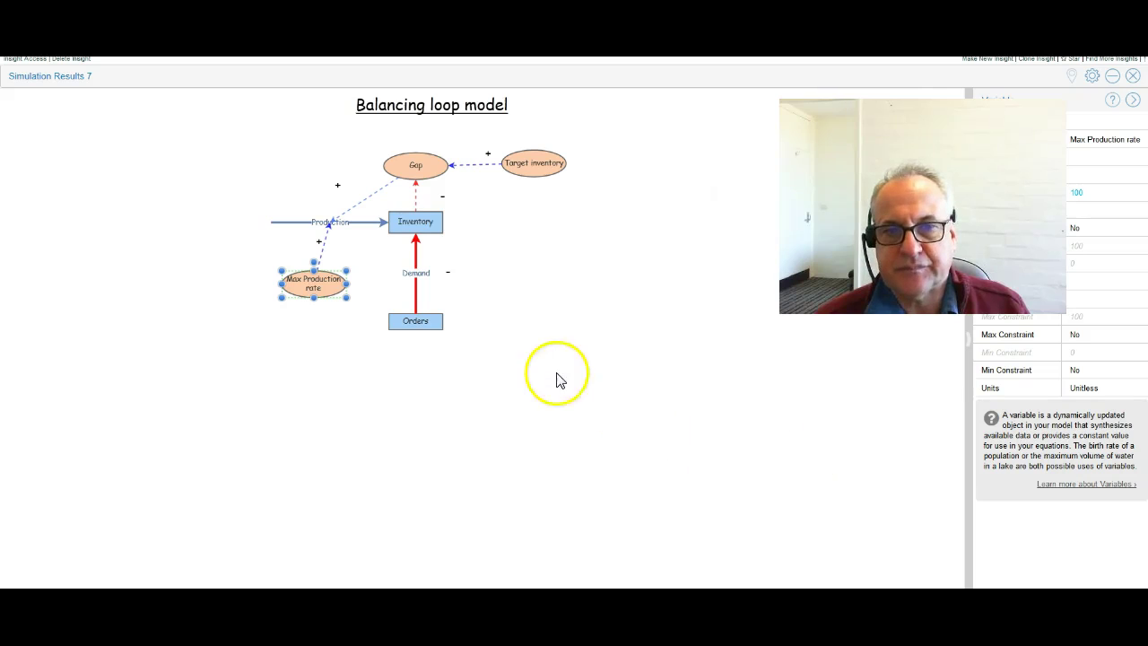
left_click(530, 350)
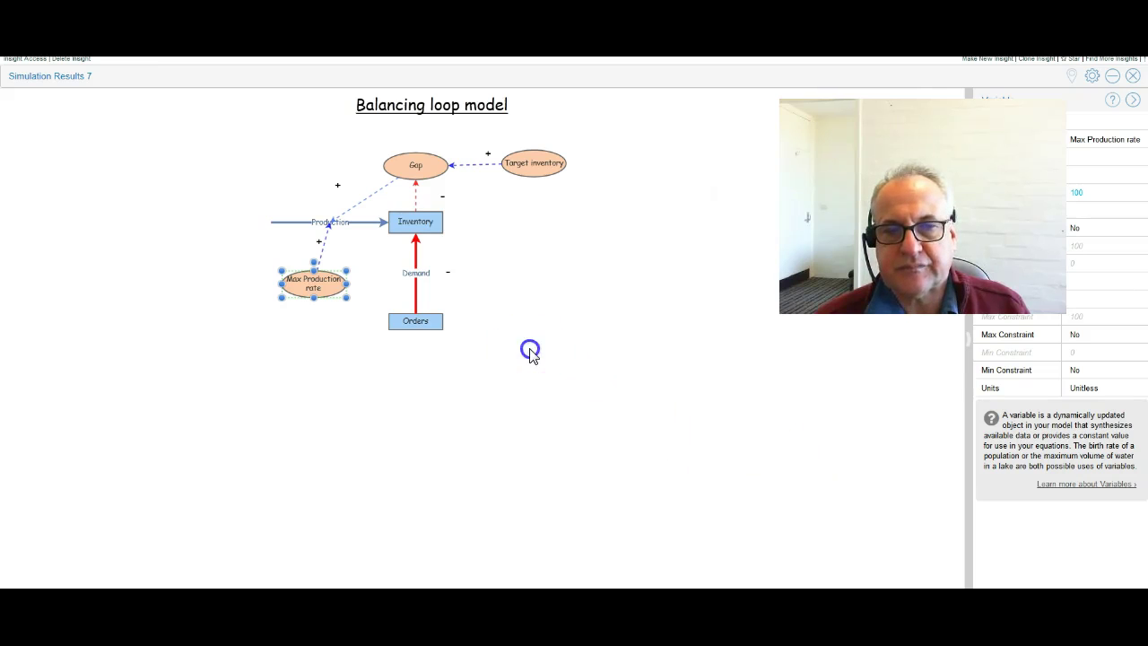
left_click(310, 285)
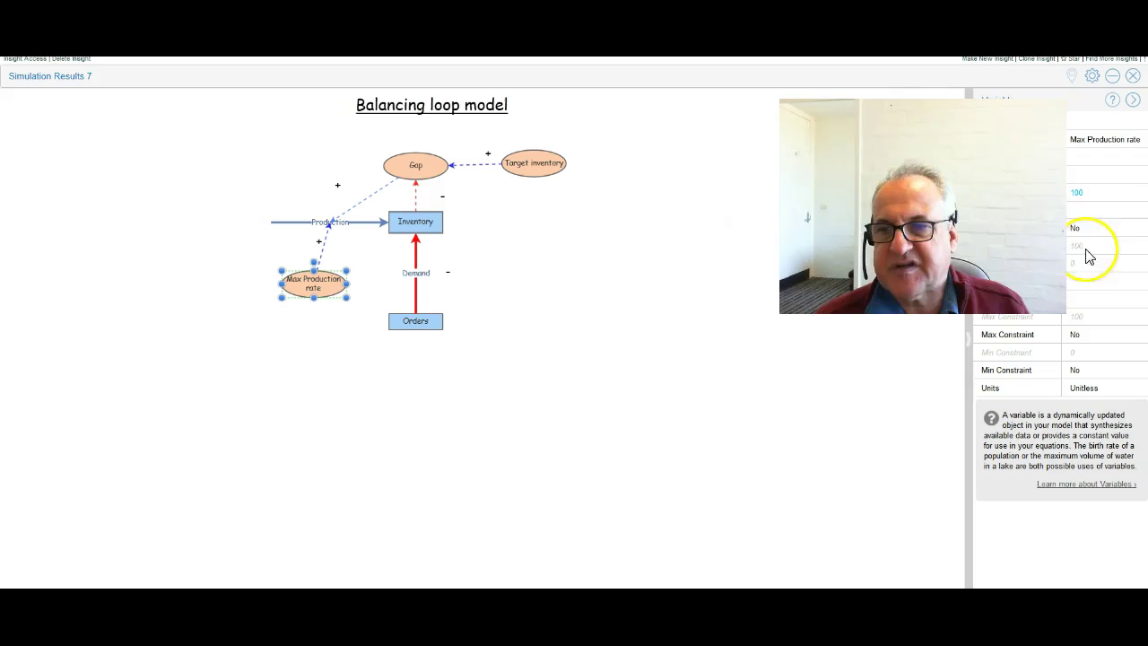
Step: View the full Production flow rate equation and close it without changes
left_click(332, 223)
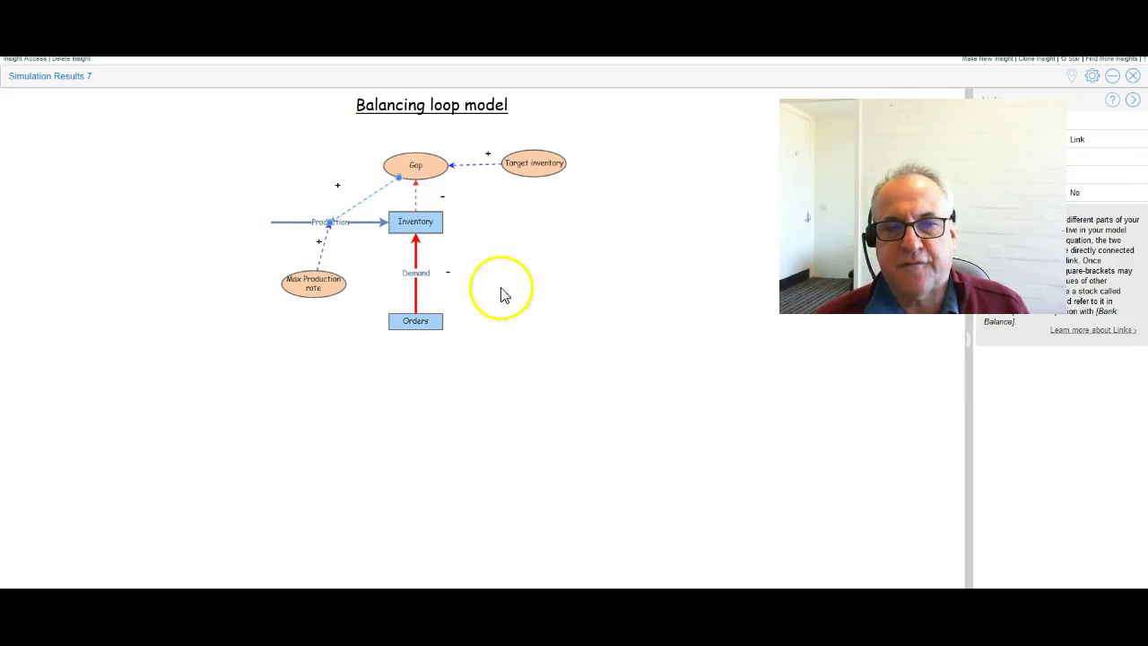
left_click(338, 224)
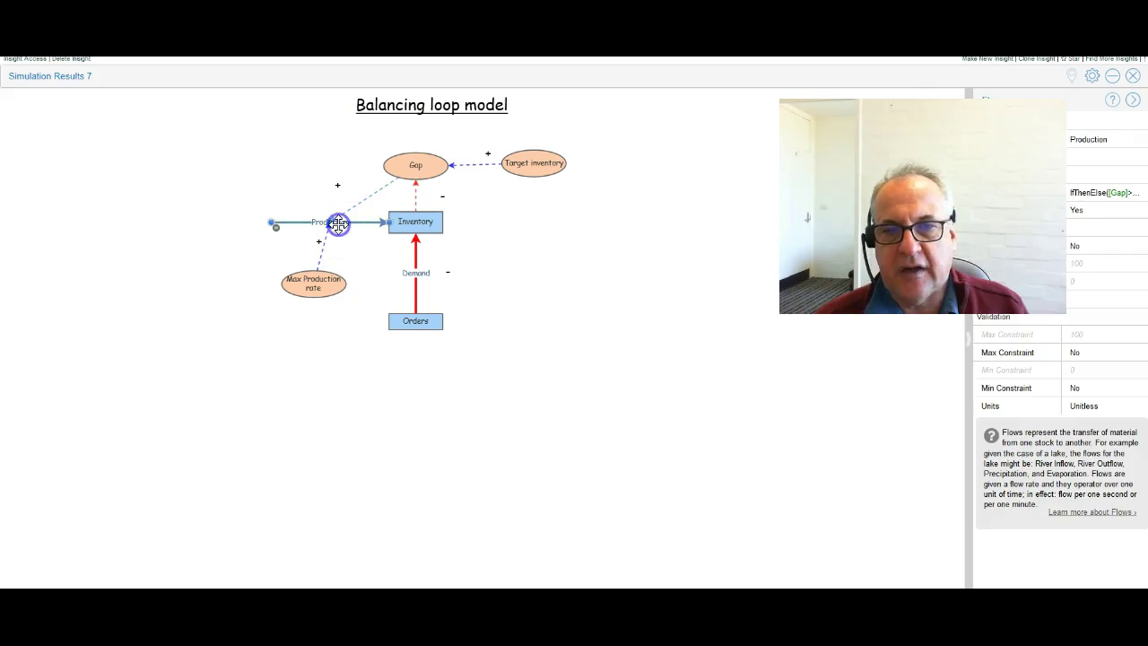
left_click(1128, 193)
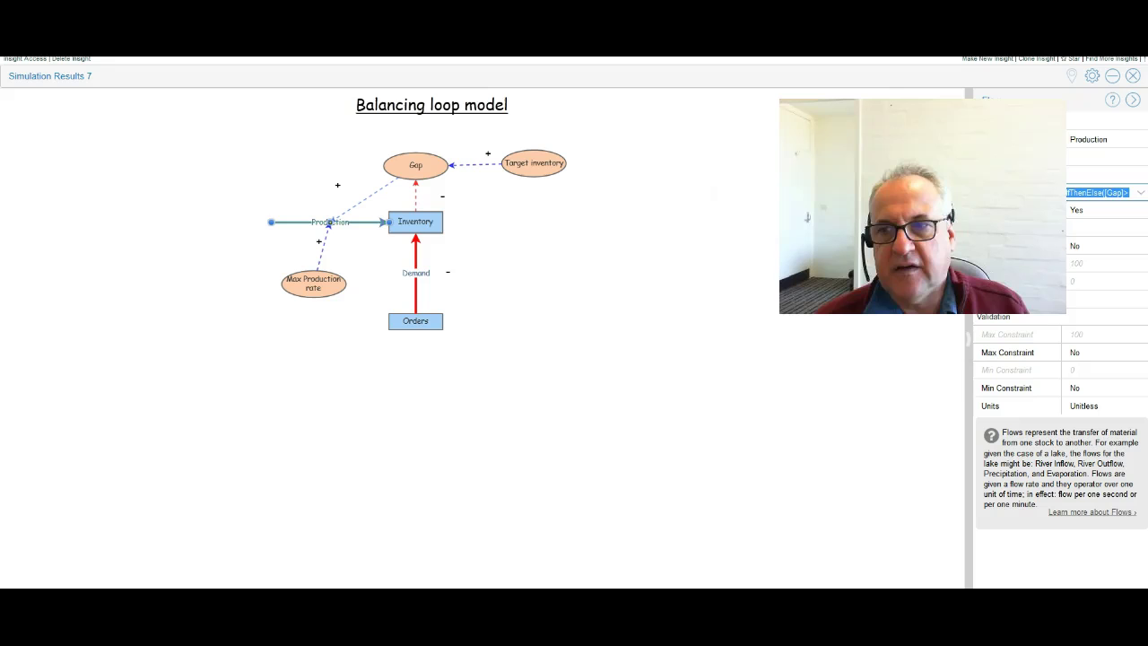
left_click(1140, 192)
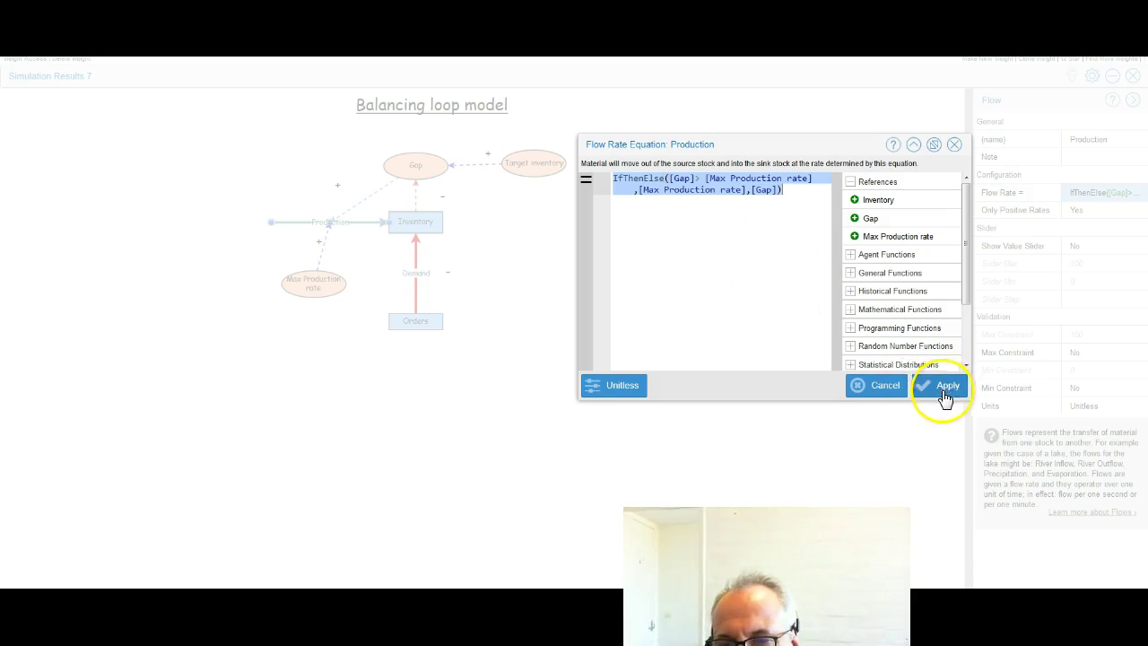
left_click(882, 391)
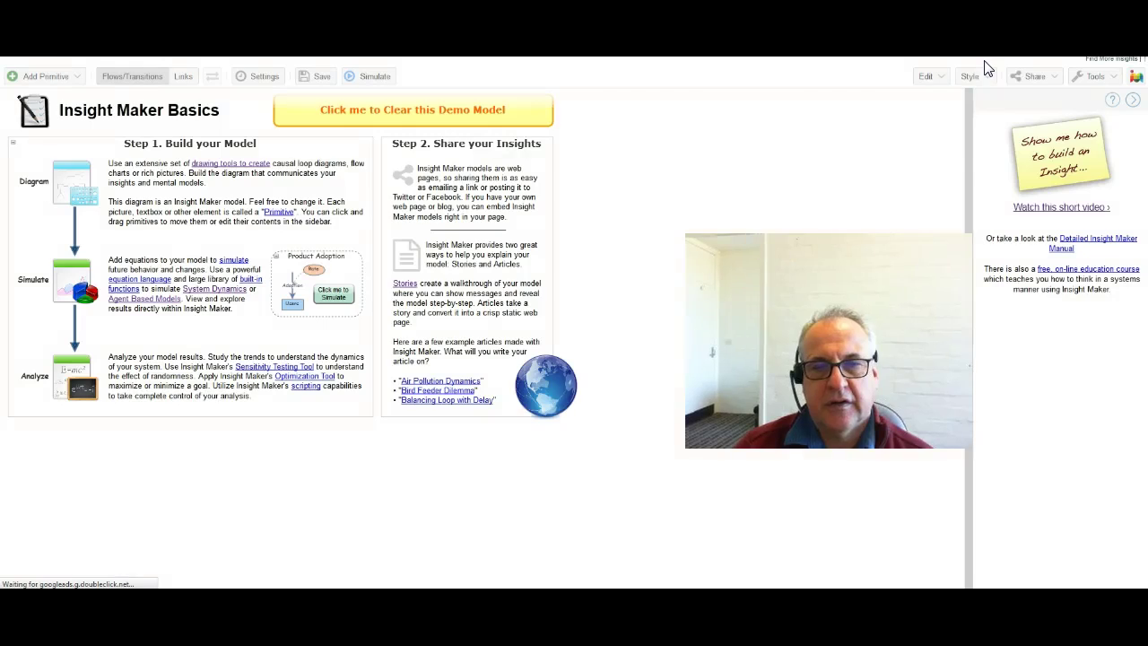
Step: Clear the demo model and place a new stock on the canvas
left_click(519, 123)
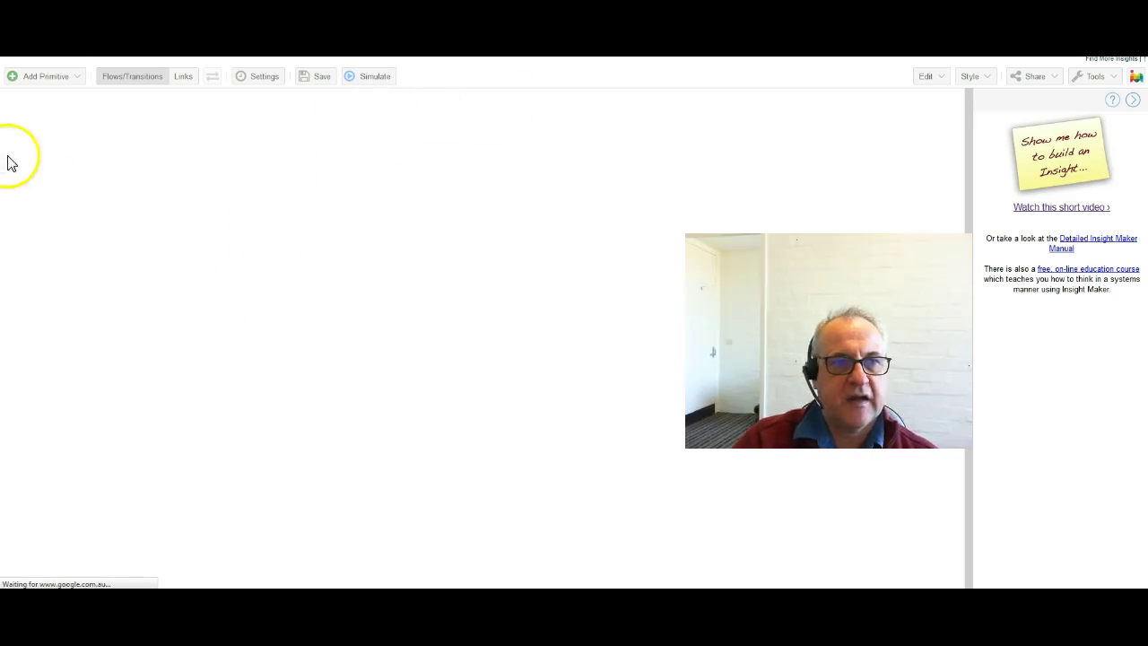
left_click(51, 79)
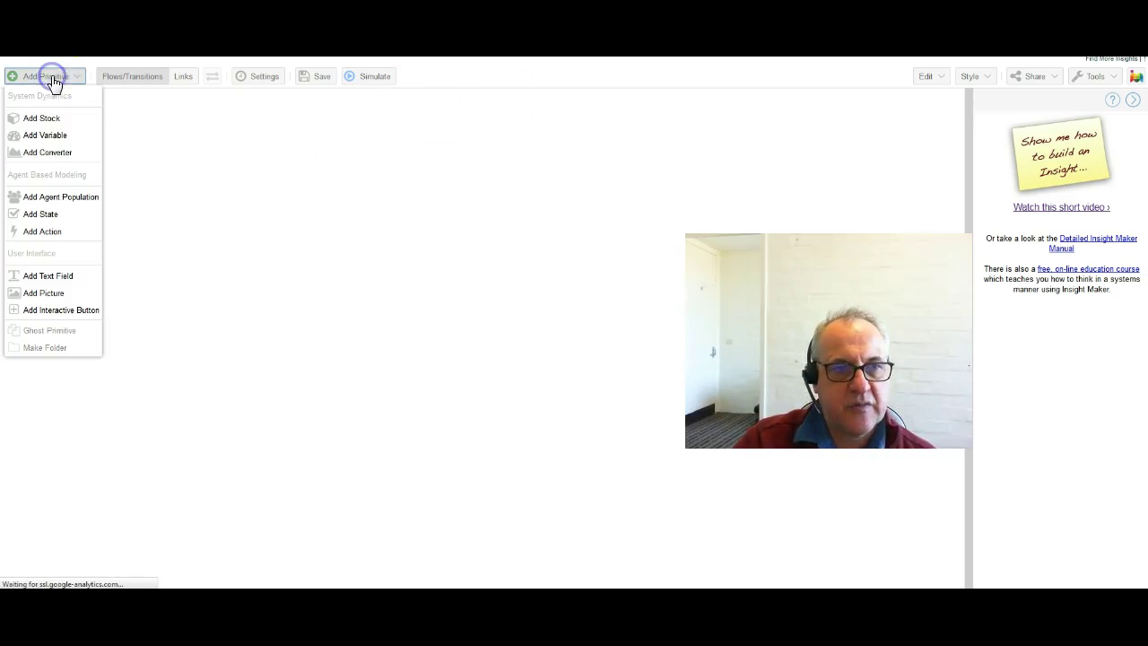
left_click(53, 123)
left_click_drag(156, 140, 378, 343)
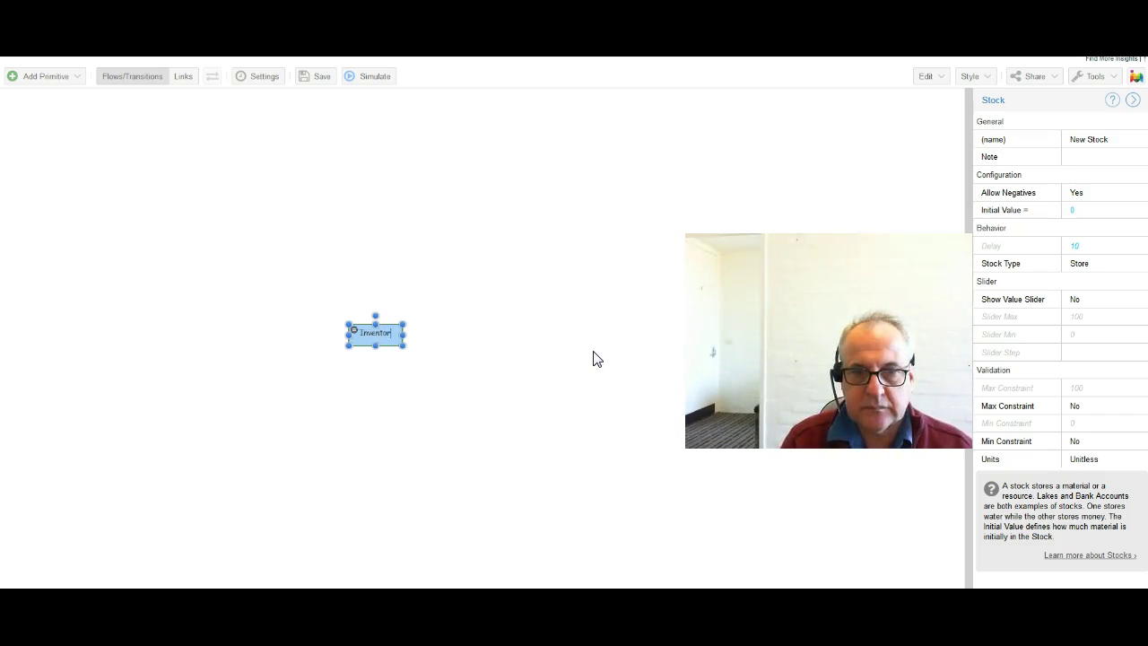
Step: Name the stock Inventory with initial value 100 and nudge it slightly up
left_click(1086, 211)
left_click(1076, 211)
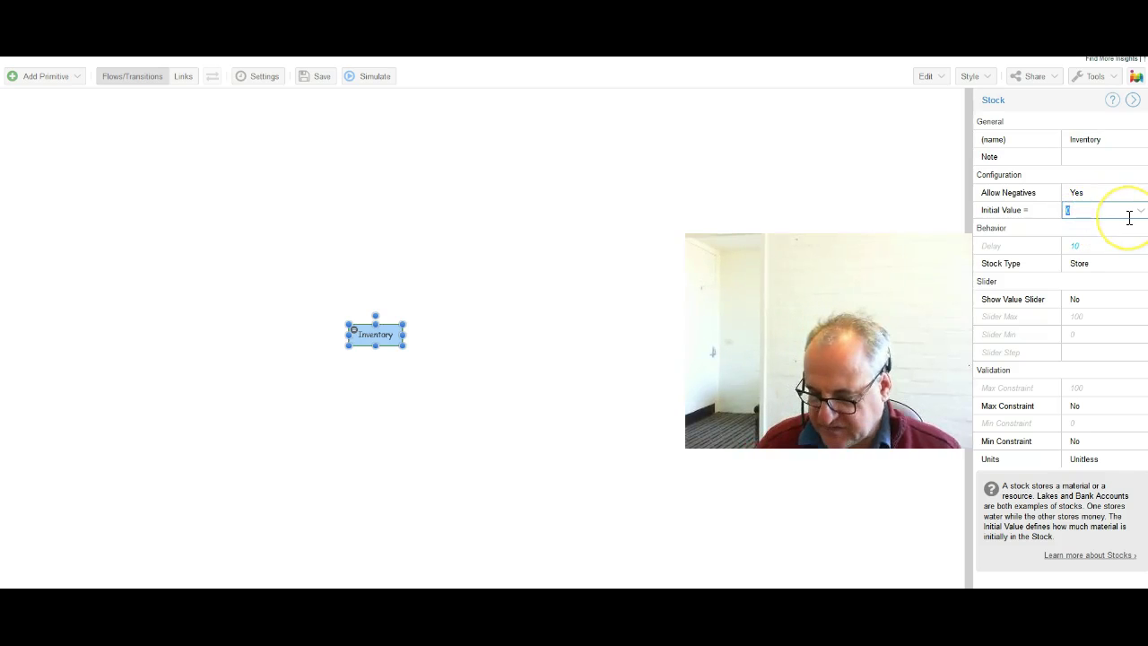
type("100")
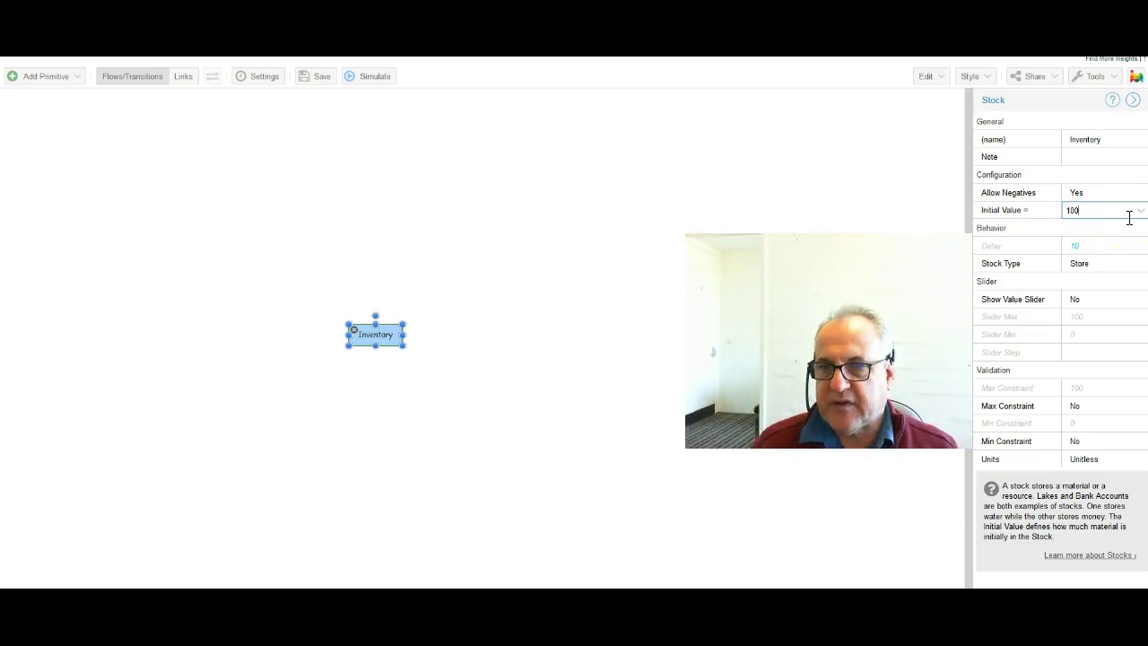
left_click(622, 430)
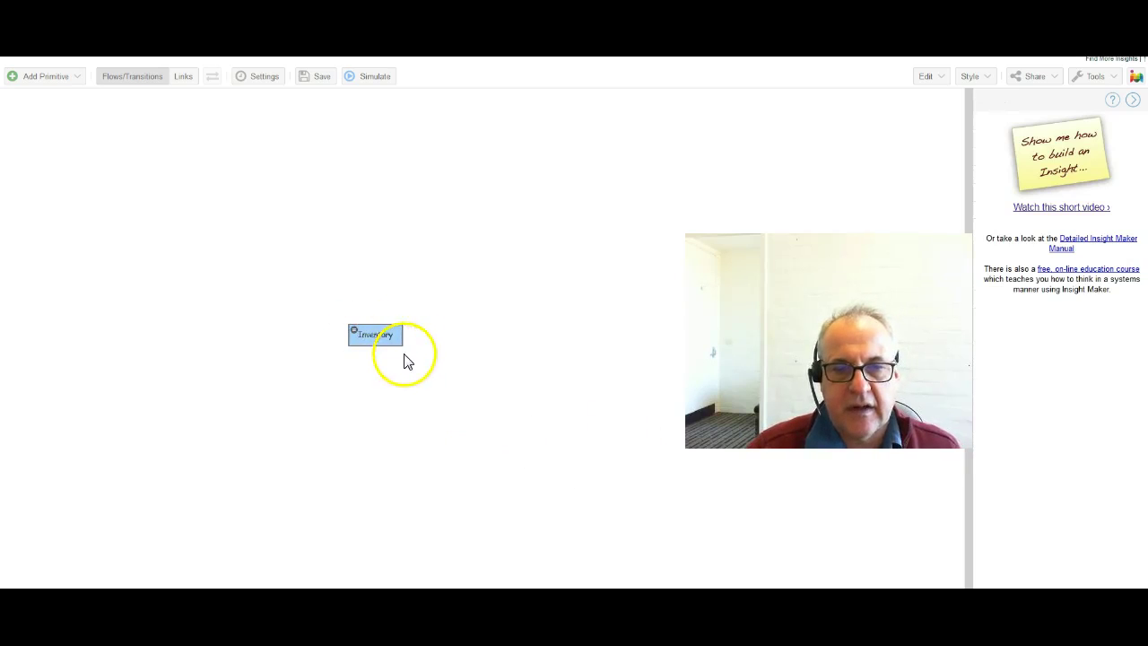
left_click_drag(397, 339, 400, 292)
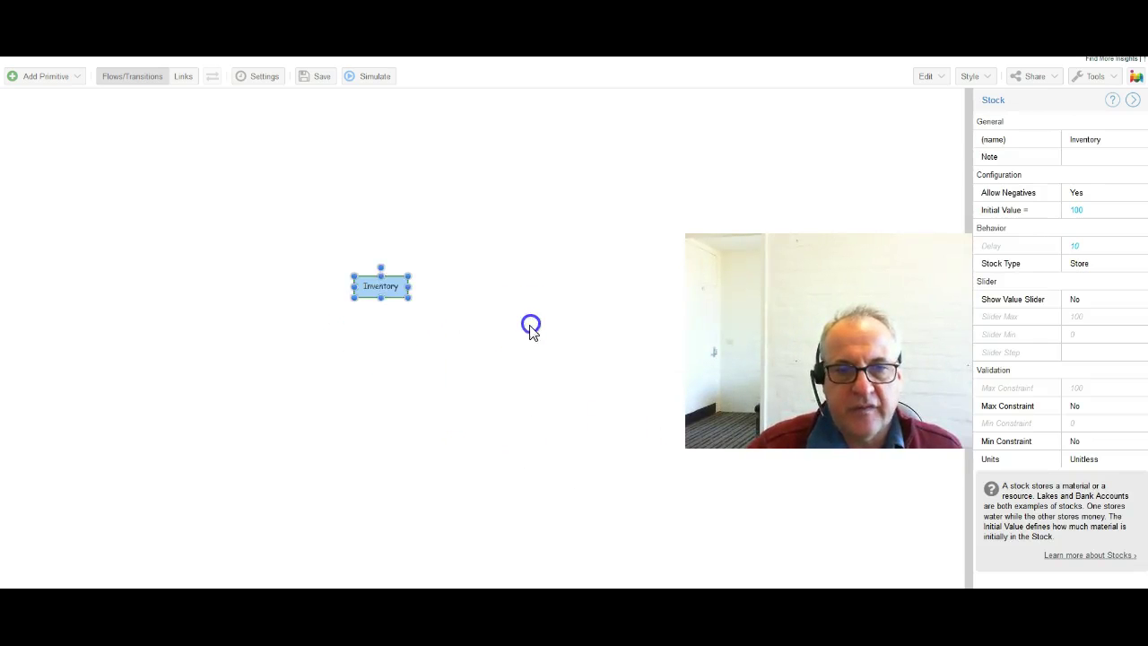
Step: Draw a flow into Inventory, reverse its direction, and name it Production
left_click(530, 328)
left_click(127, 78)
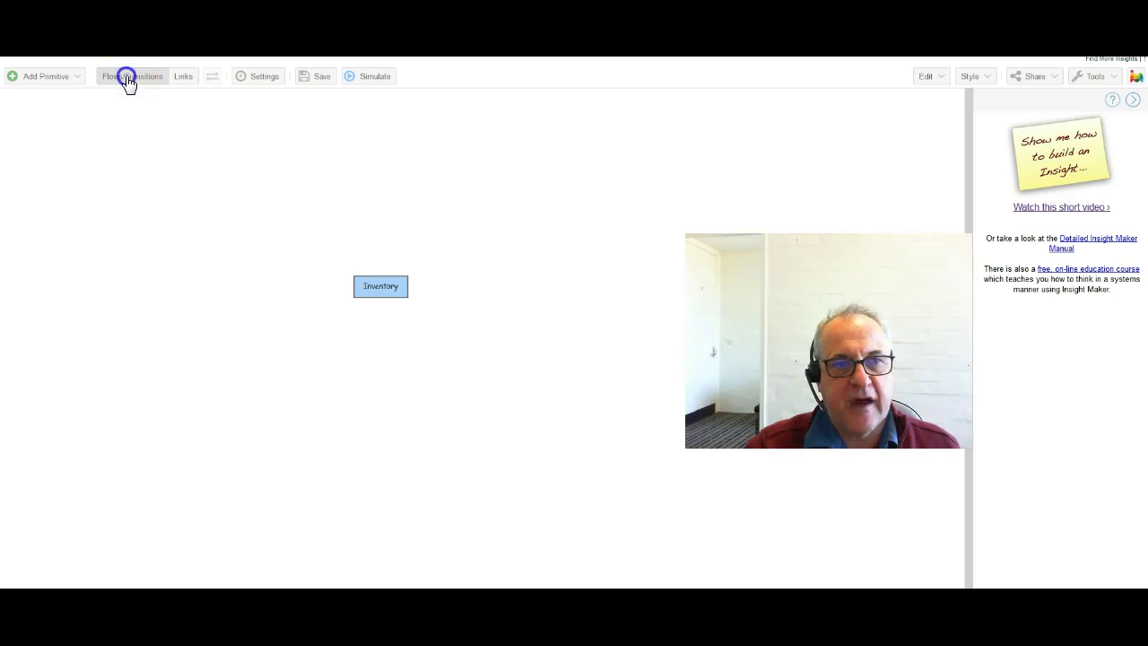
mouse_move(246, 286)
left_mouse_down()
mouse_move(357, 285)
mouse_move(236, 292)
left_mouse_up()
right_click(310, 287)
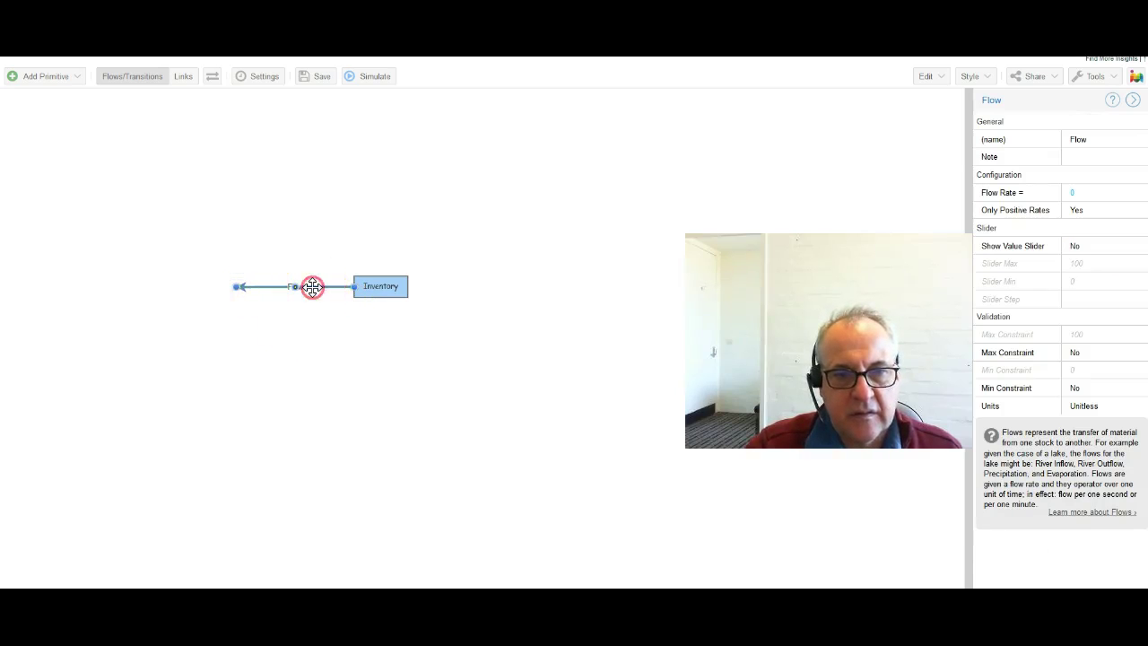
left_click(212, 77)
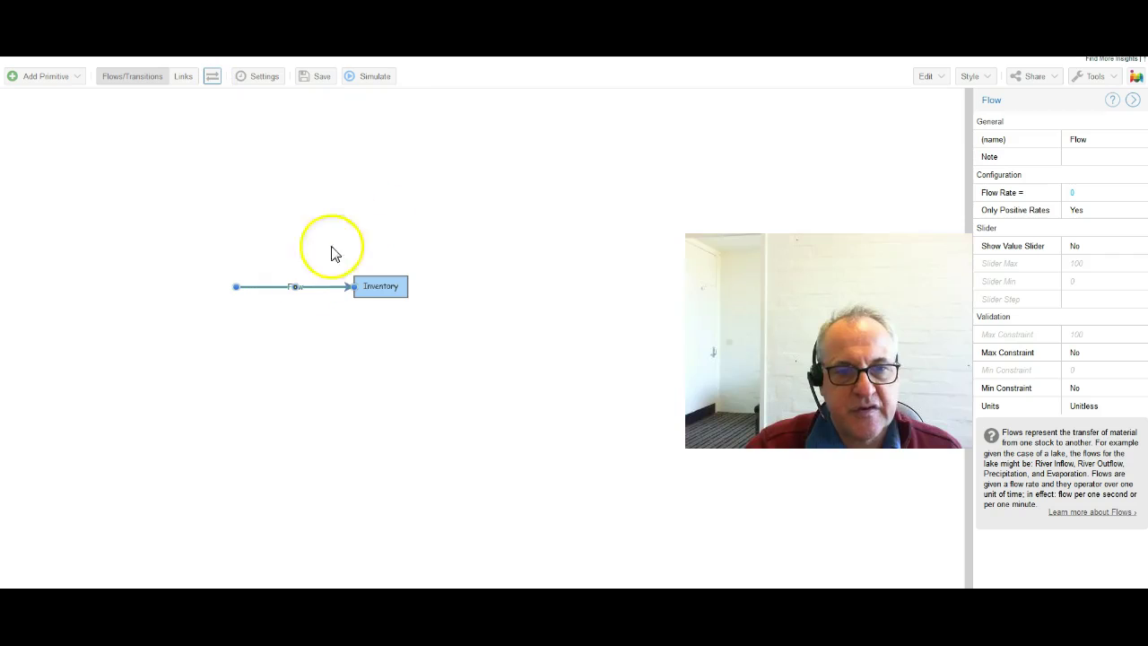
left_click(1085, 142)
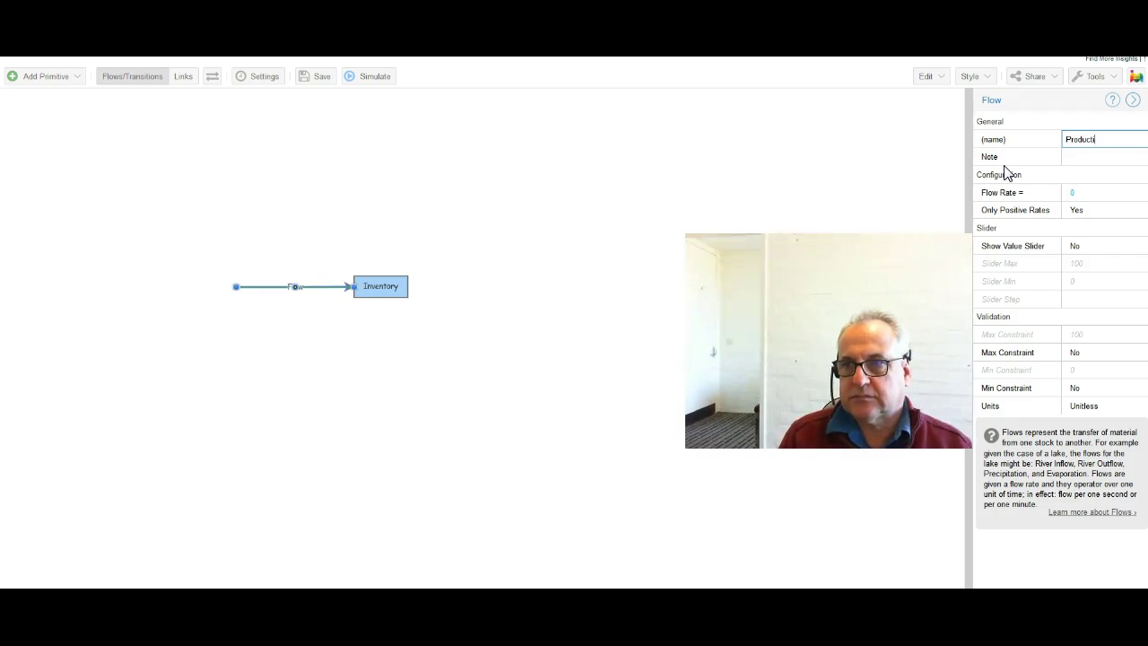
left_click(771, 190)
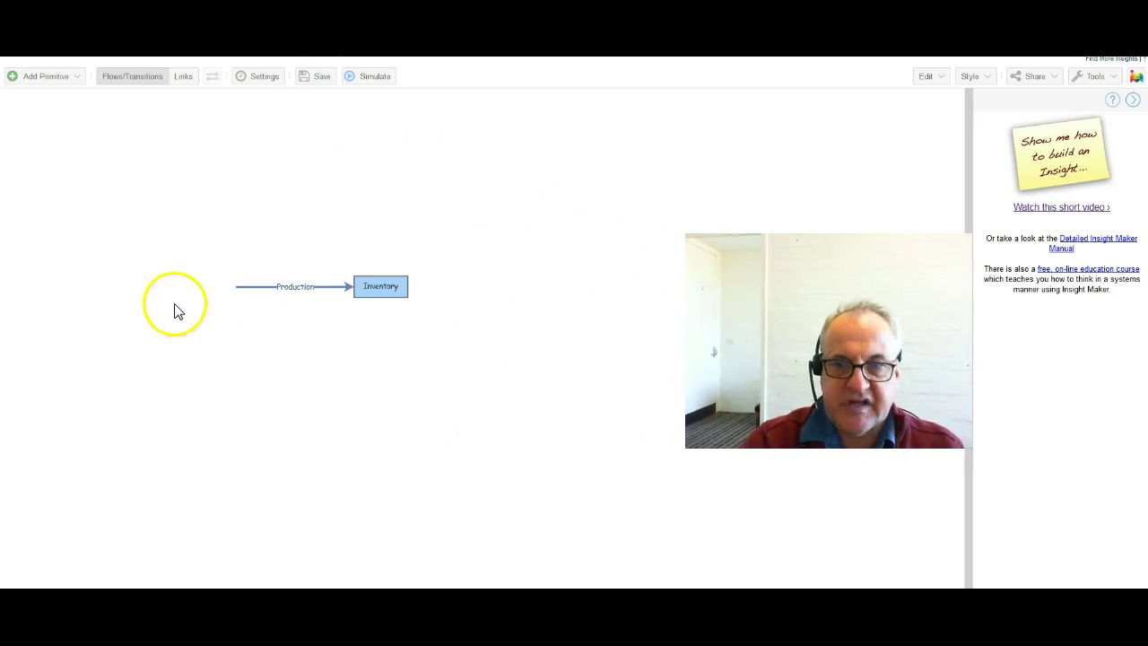
Step: Add a second stock below Inventory and rename it Orders
left_click(39, 81)
left_click(56, 120)
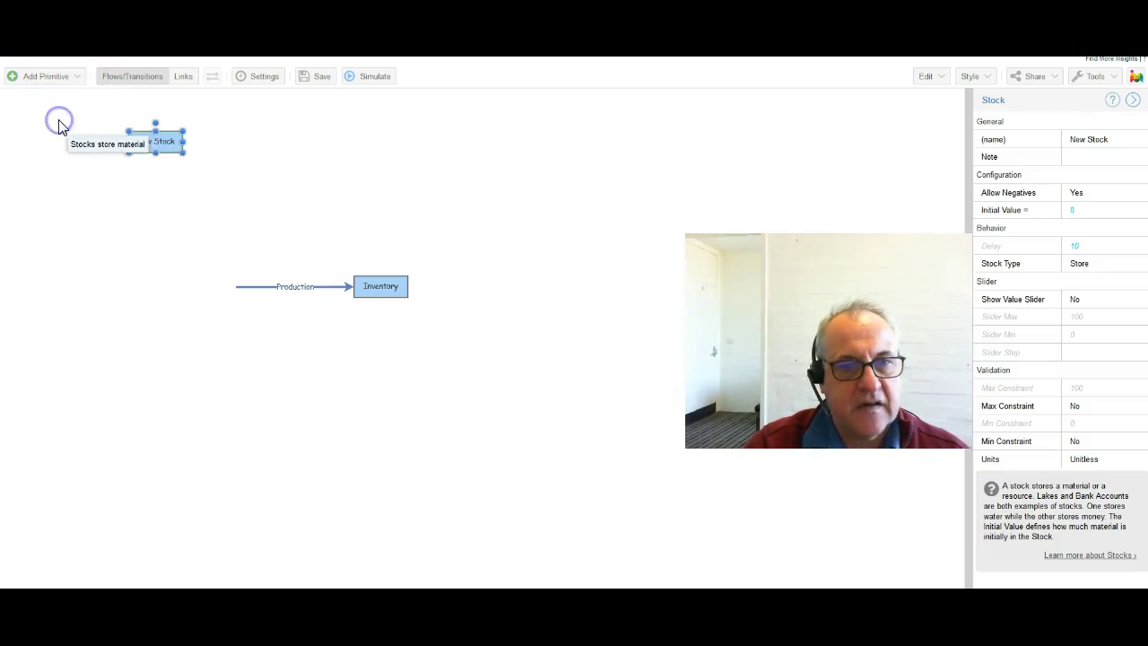
left_click_drag(132, 133, 368, 406)
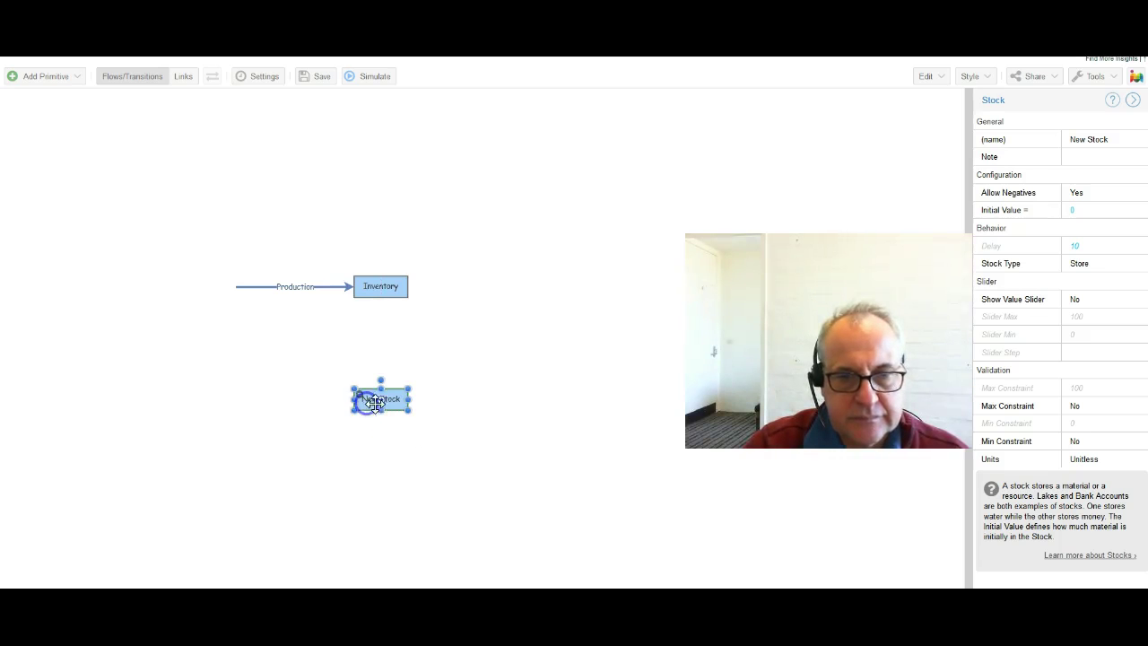
double_click(393, 400)
left_click(406, 205)
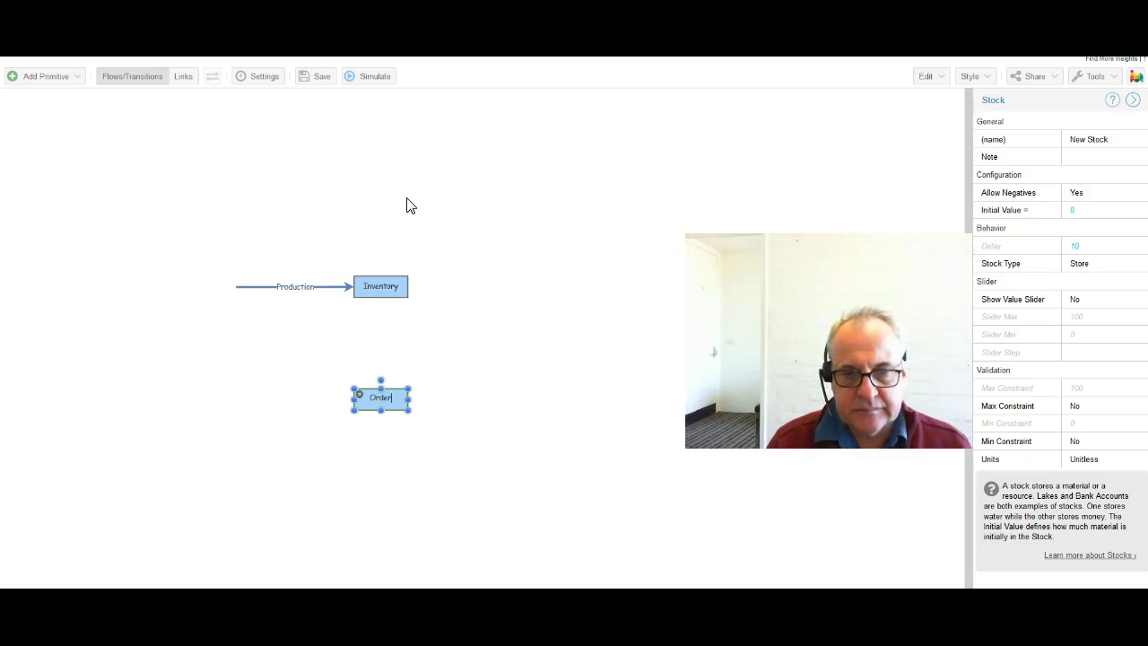
left_click(531, 400)
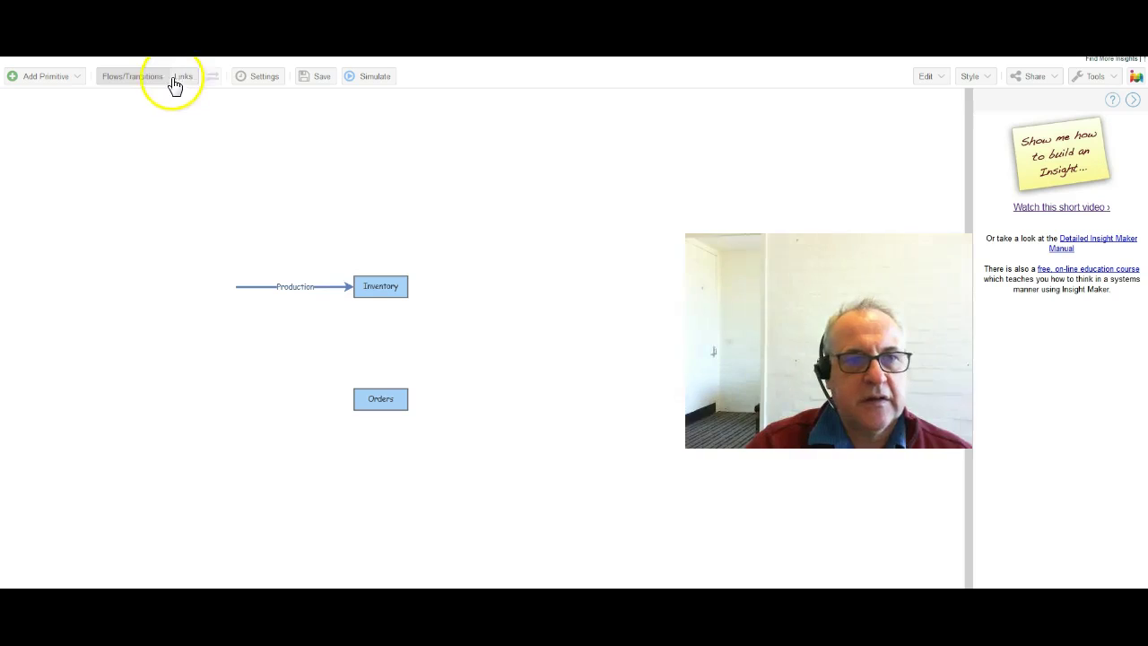
Step: Connect Orders to Inventory with a flow and colour its line brown
left_click(135, 76)
mouse_move(383, 408)
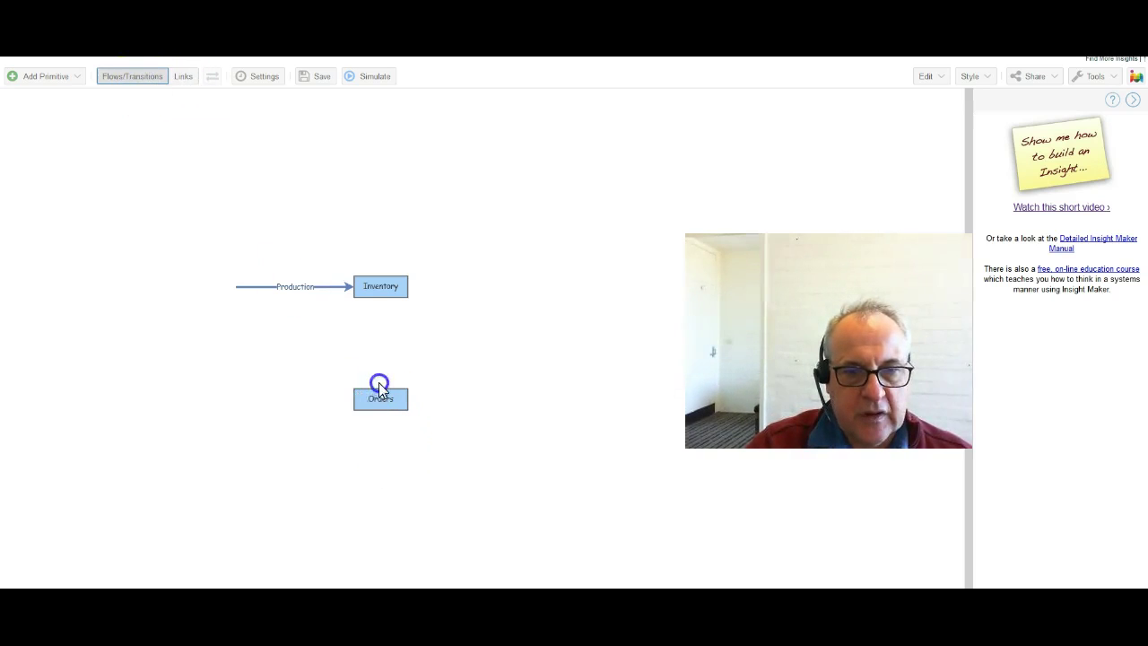
left_click_drag(383, 305, 385, 299)
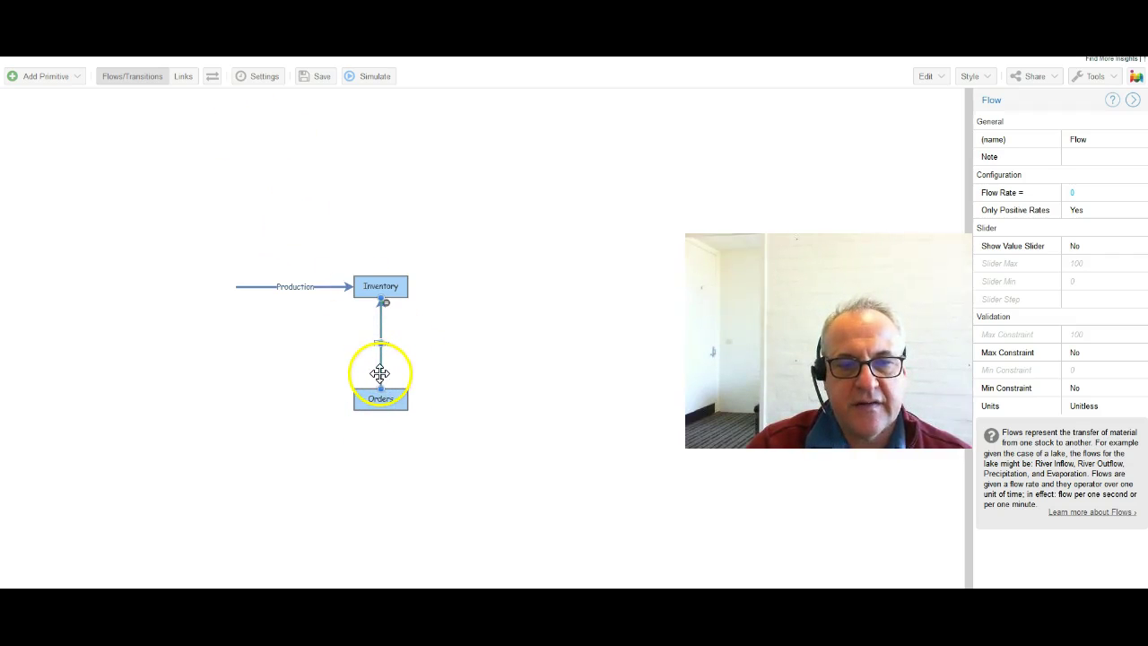
right_click(380, 371)
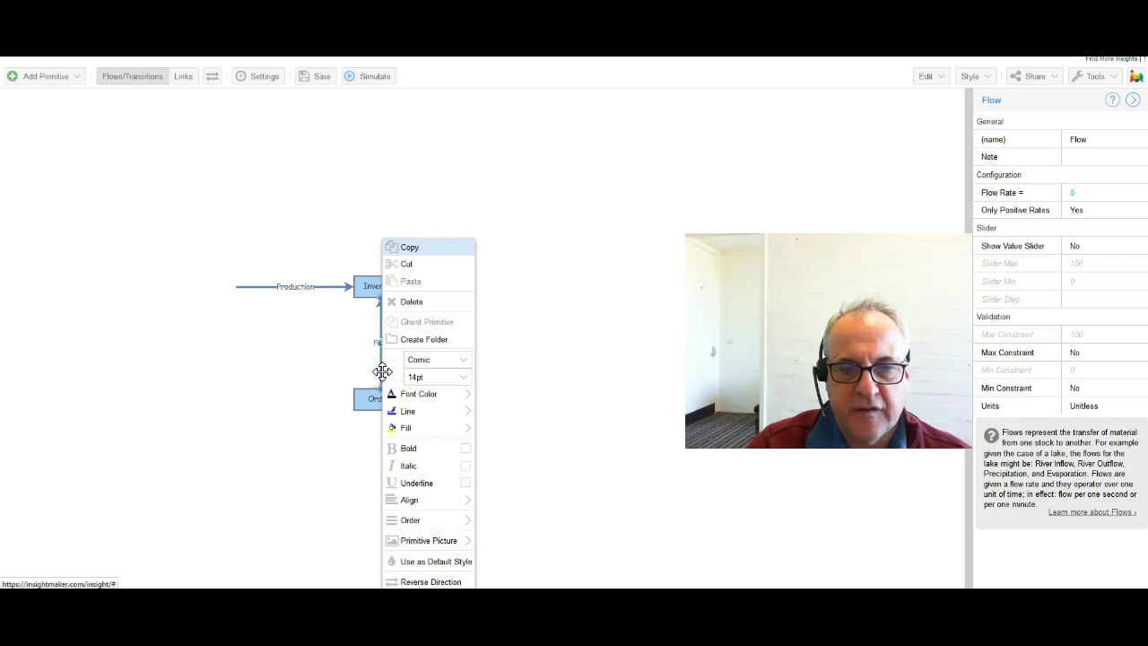
mouse_move(411, 410)
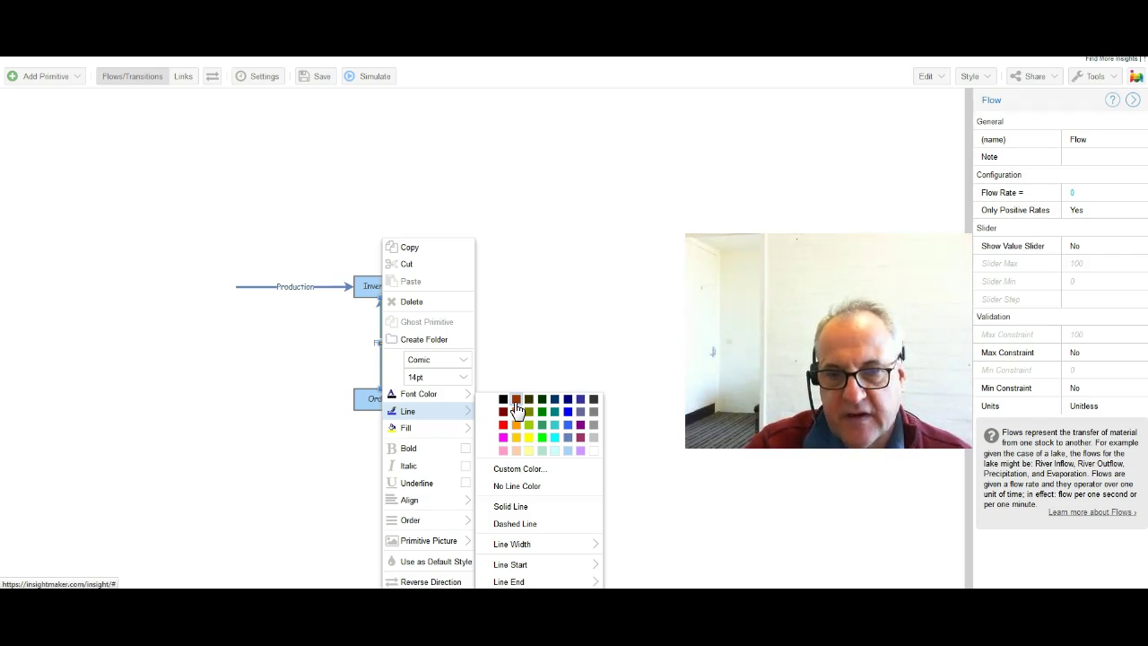
left_click(517, 401)
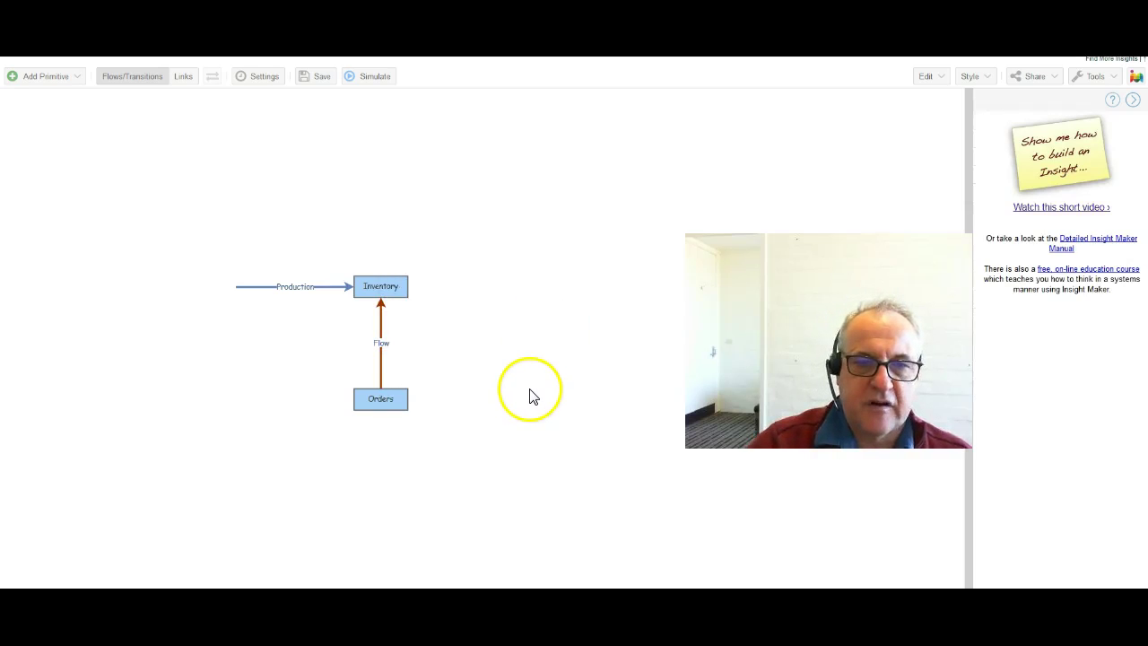
Step: Turn on the Orders value slider with maximum 1000 and minimum 10
left_click(382, 401)
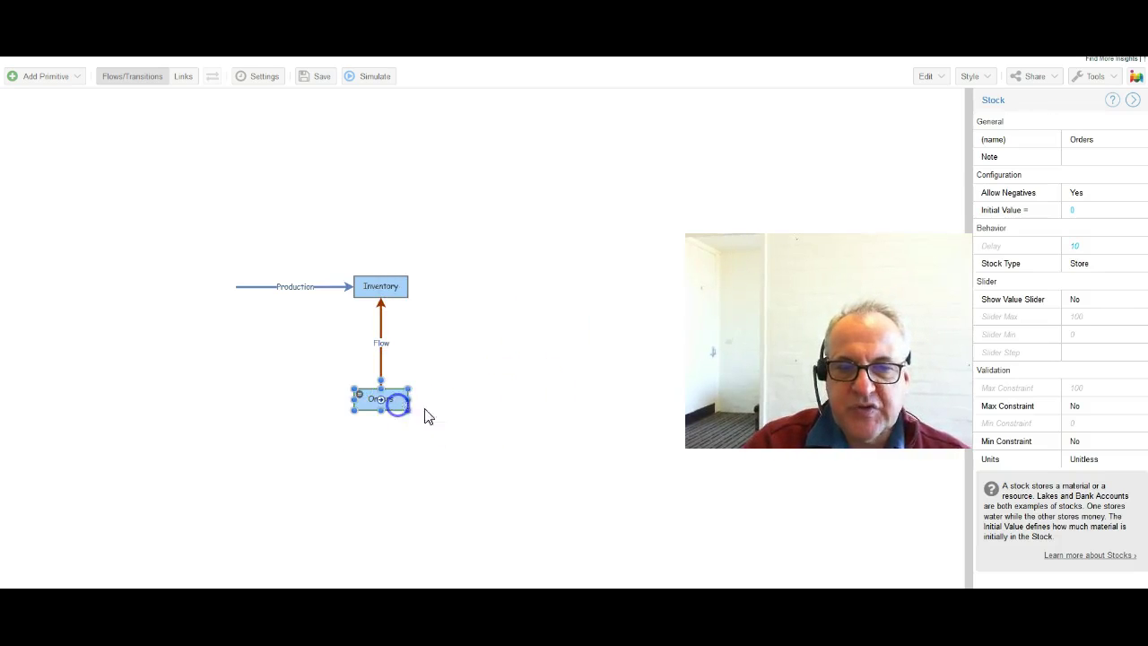
left_click(1112, 301)
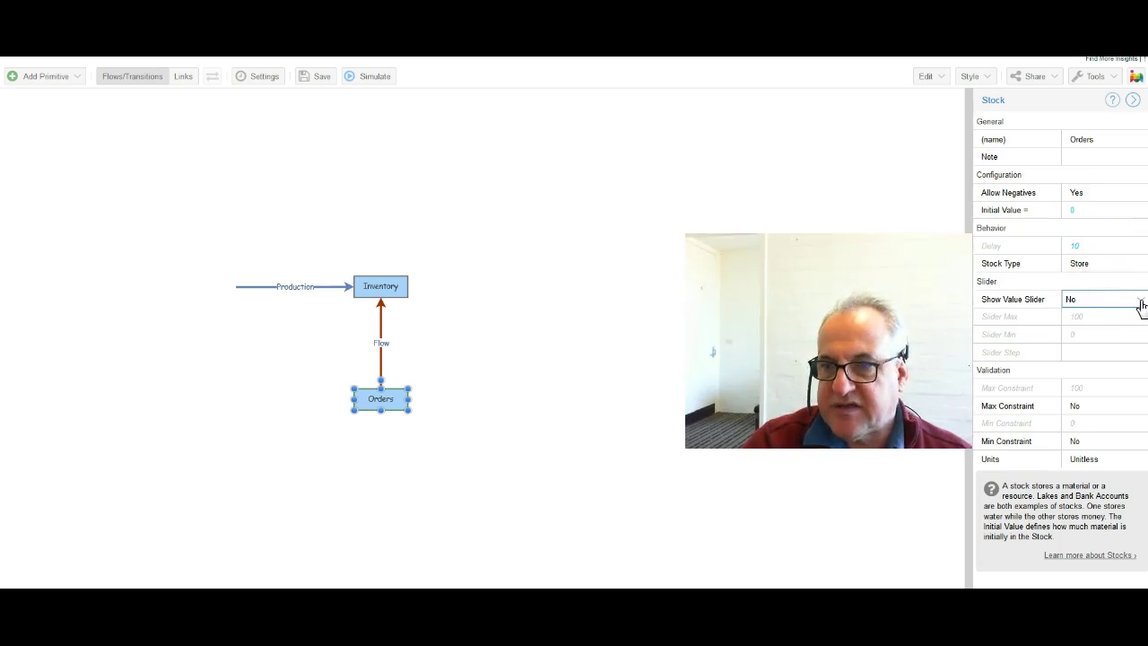
left_click(1139, 302)
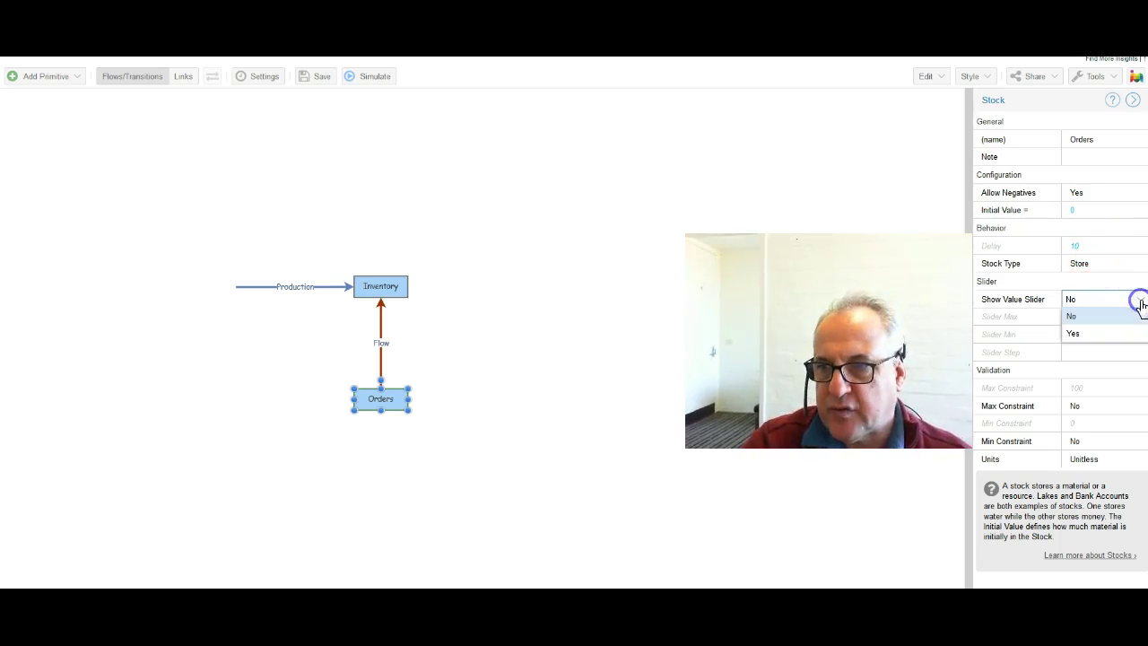
left_click(1110, 345)
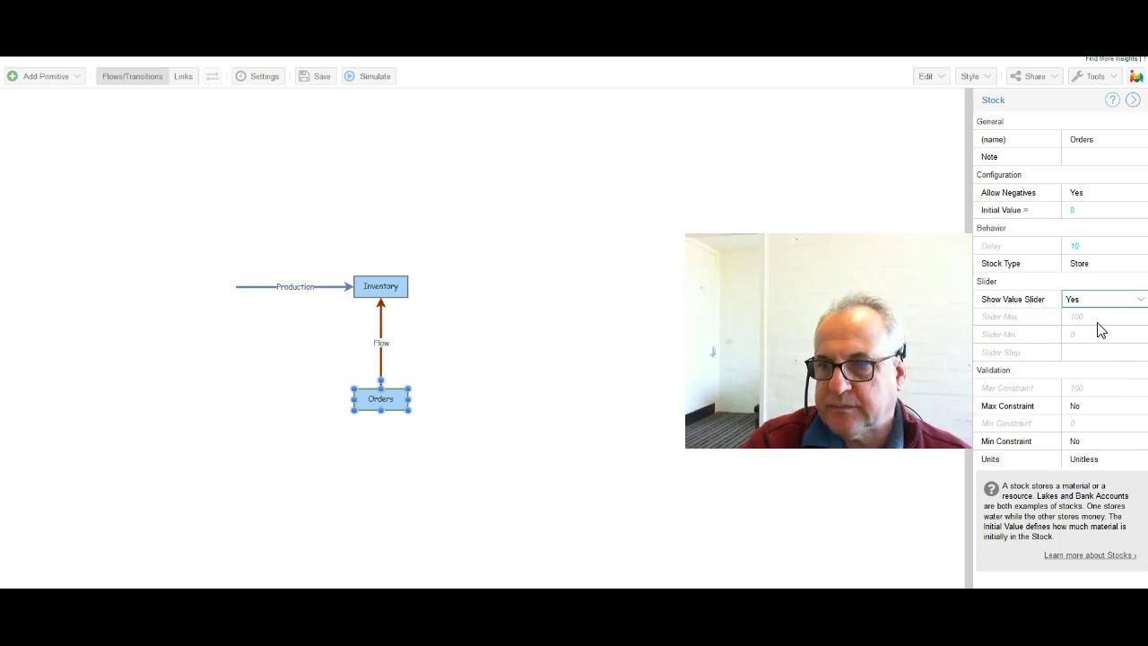
left_click(1091, 325)
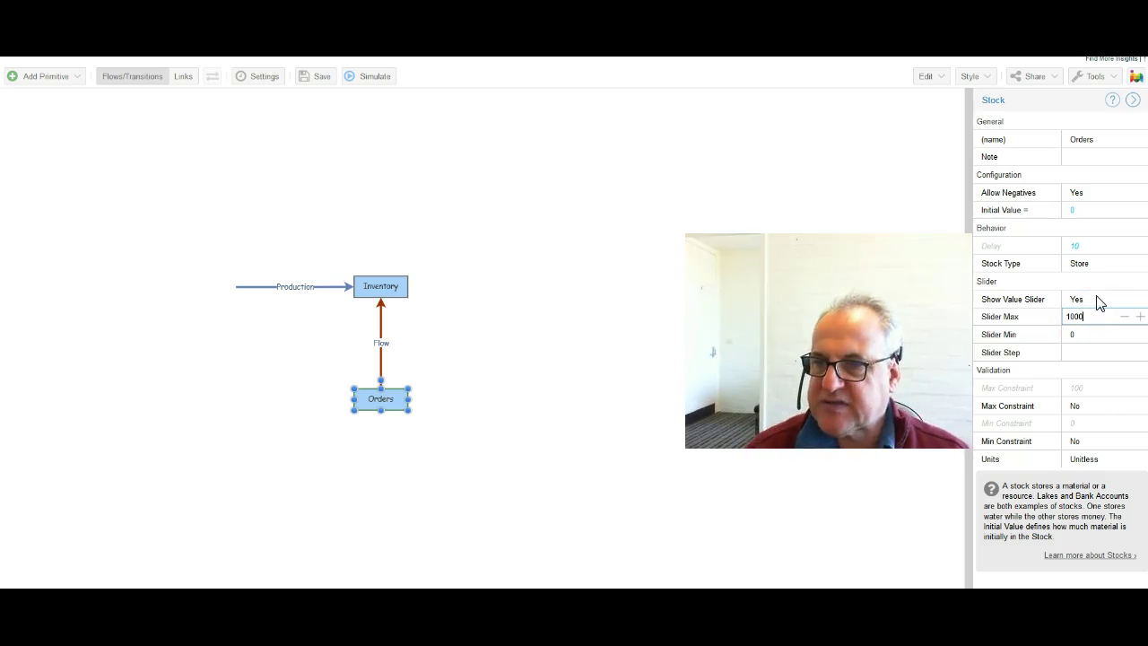
type("0")
left_click(1098, 333)
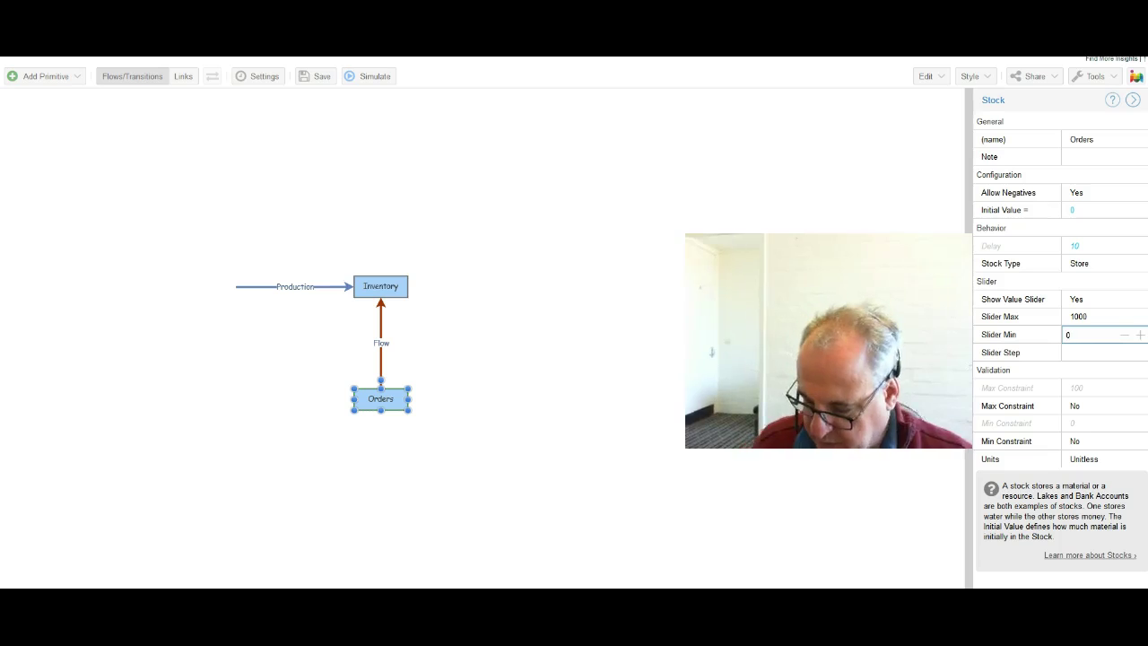
type("10")
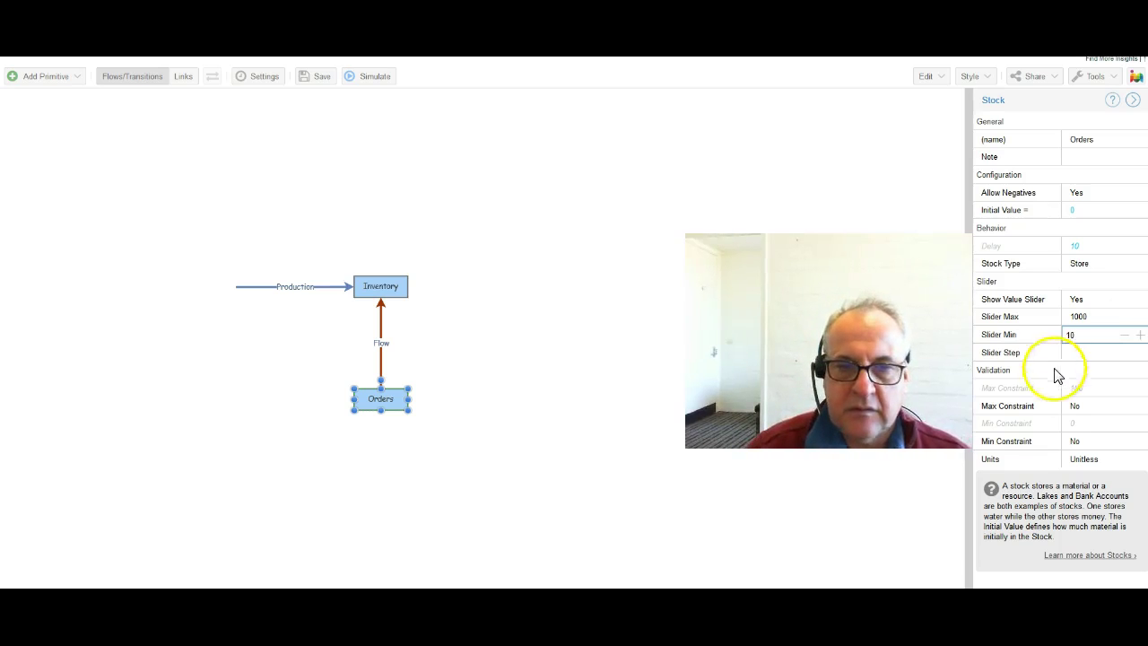
left_click(656, 438)
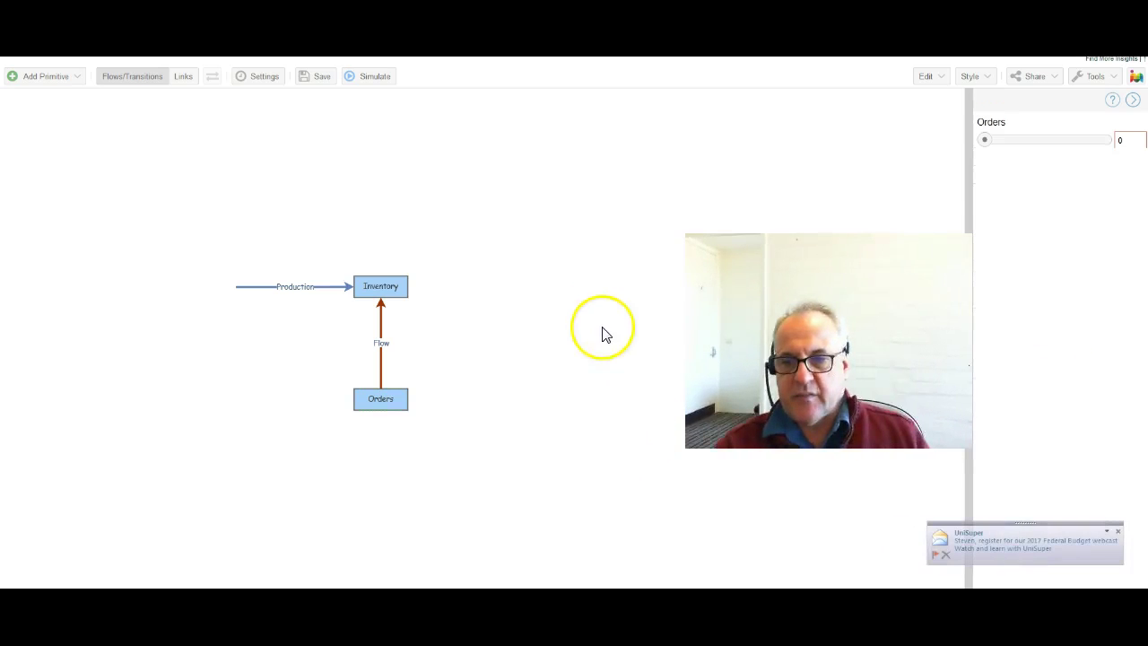
Step: Save as a public insight titled 'Inventory model', described 'teaching model', shared with a class group
left_click(1117, 533)
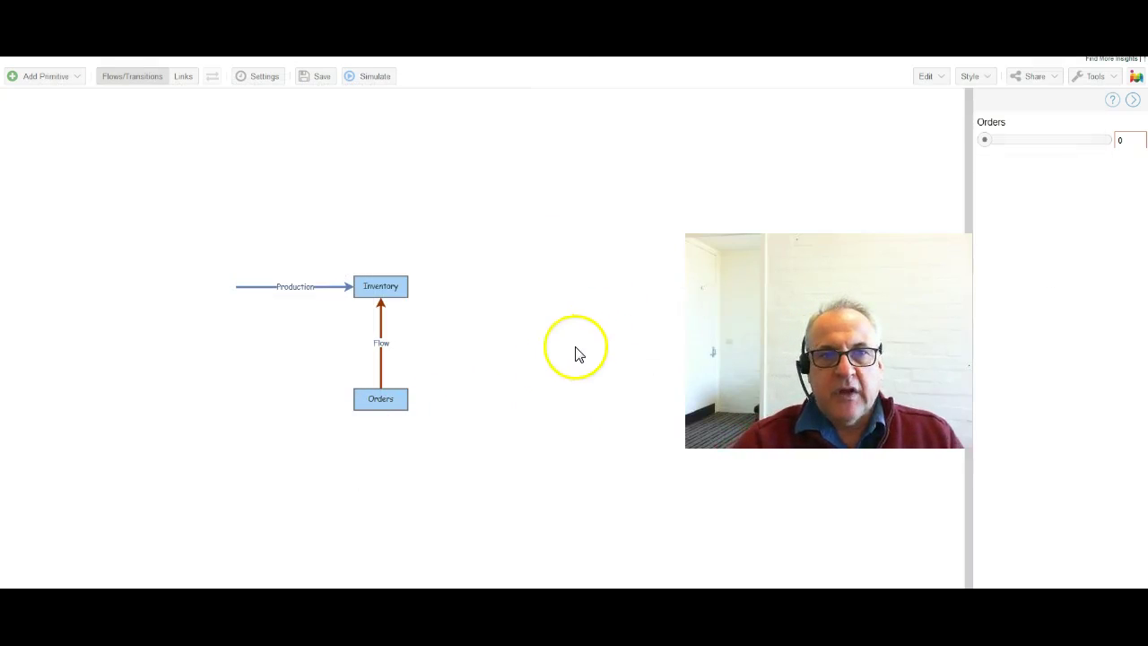
left_click(319, 80)
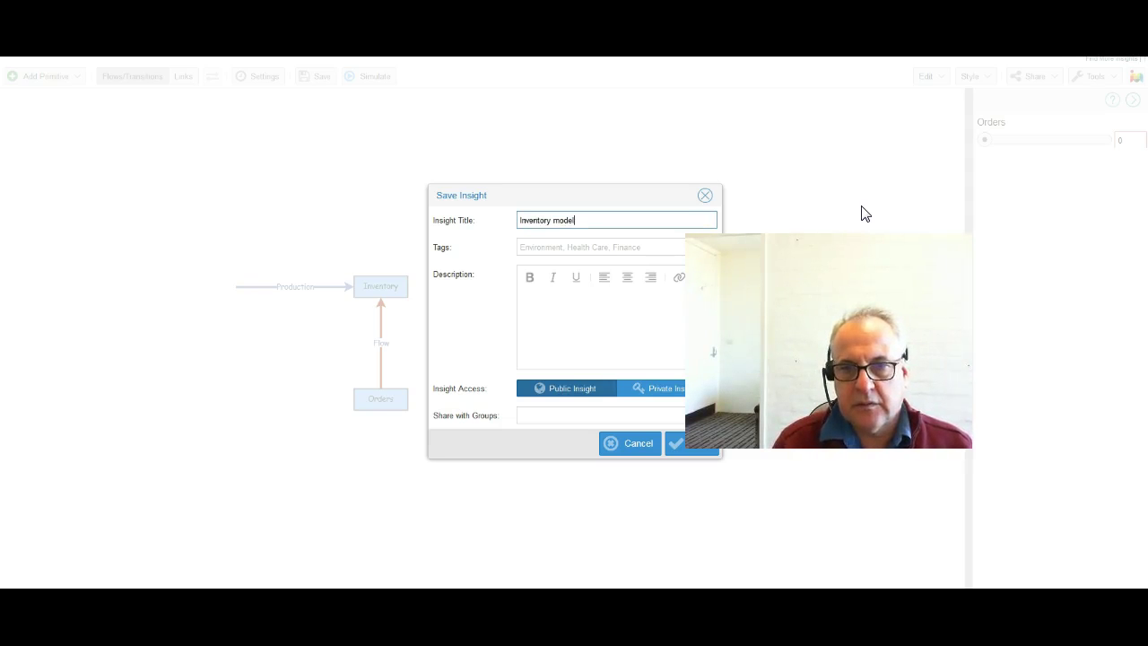
left_click(602, 311)
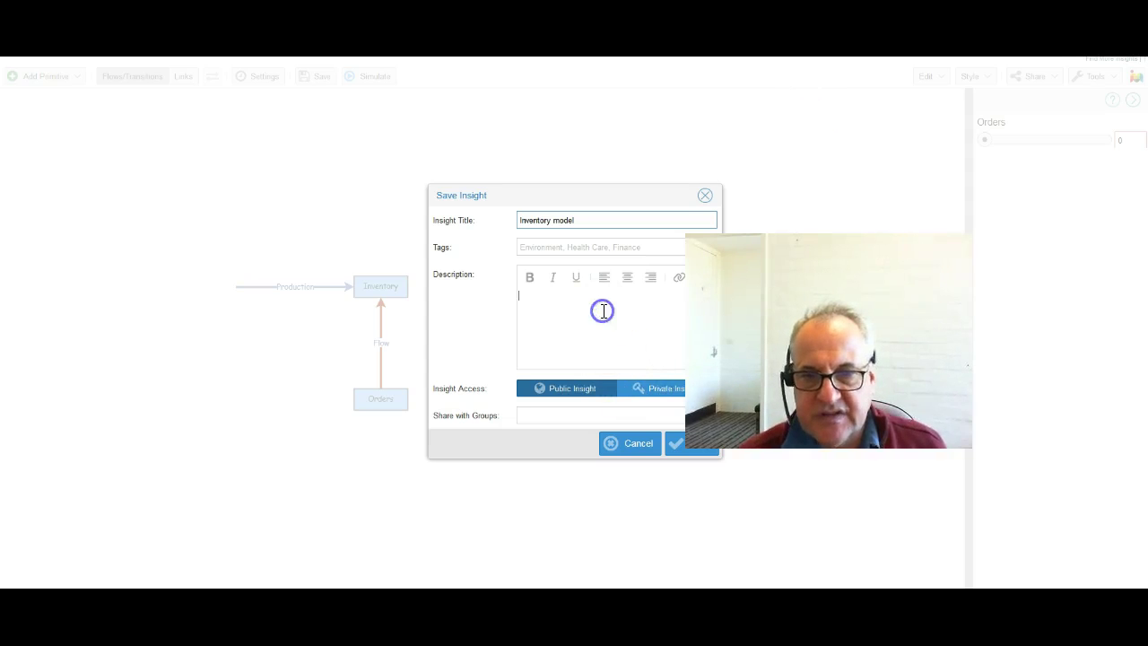
type("teaching model")
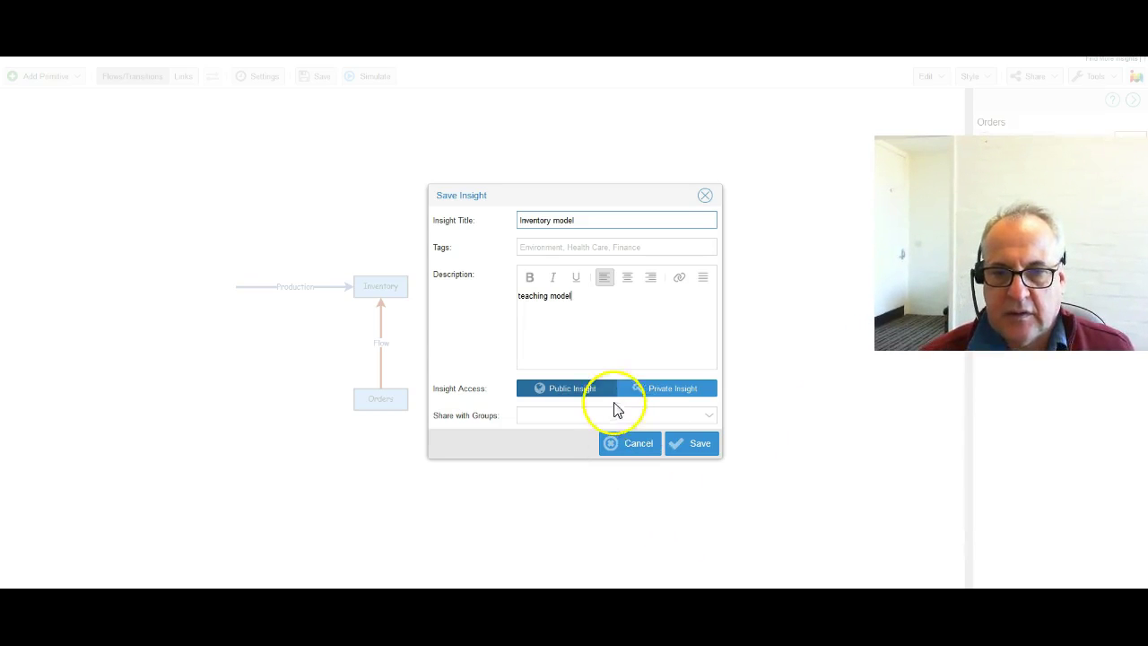
left_click(710, 416)
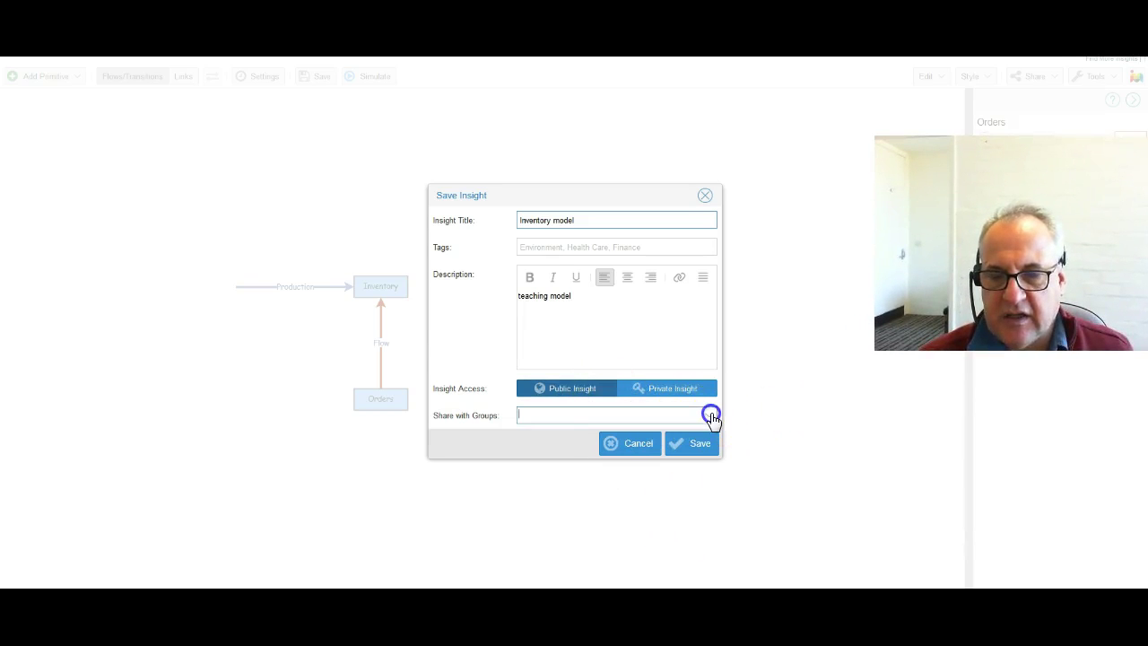
left_click(696, 457)
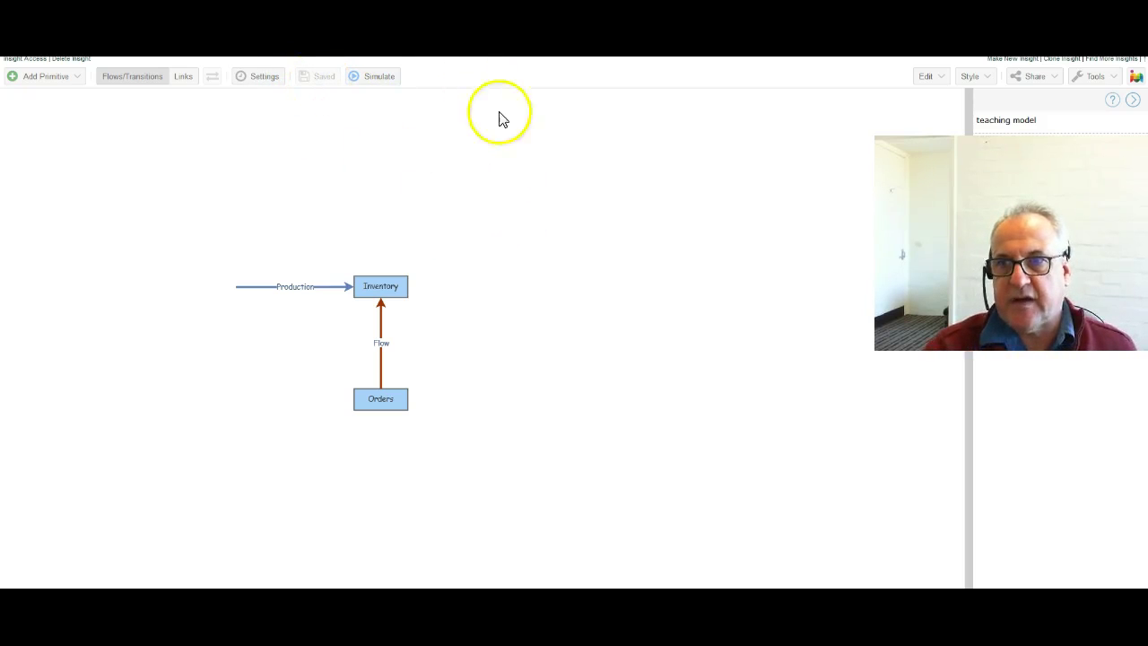
Step: Add a variable named Target Inventory above and right of the Inventory stock
left_click(77, 81)
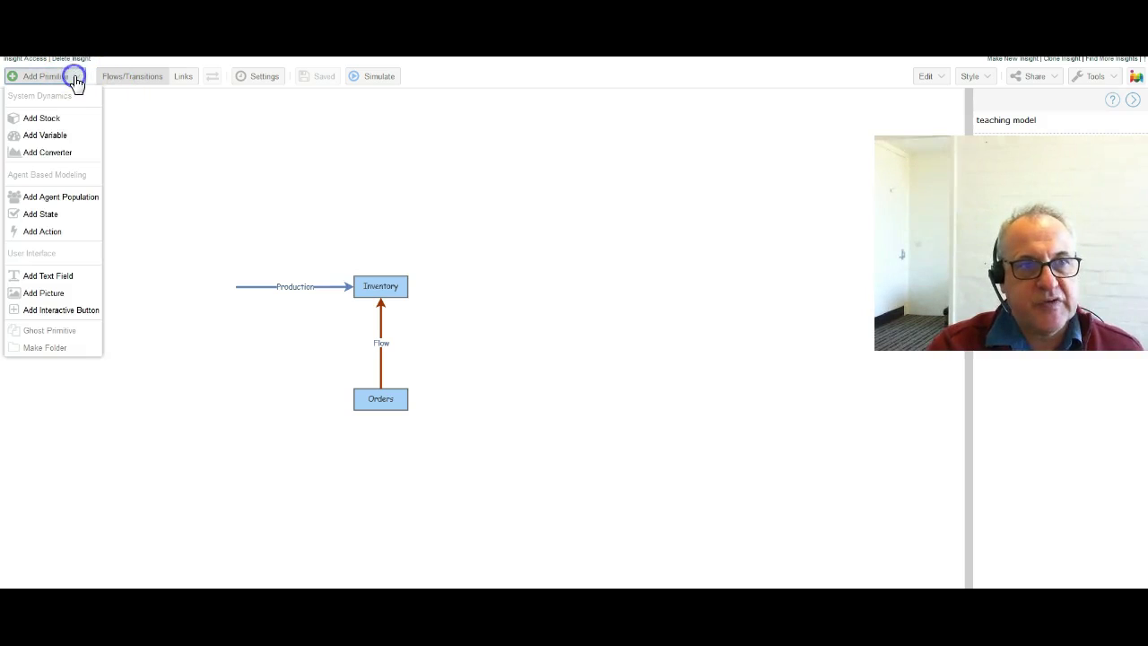
left_click(51, 138)
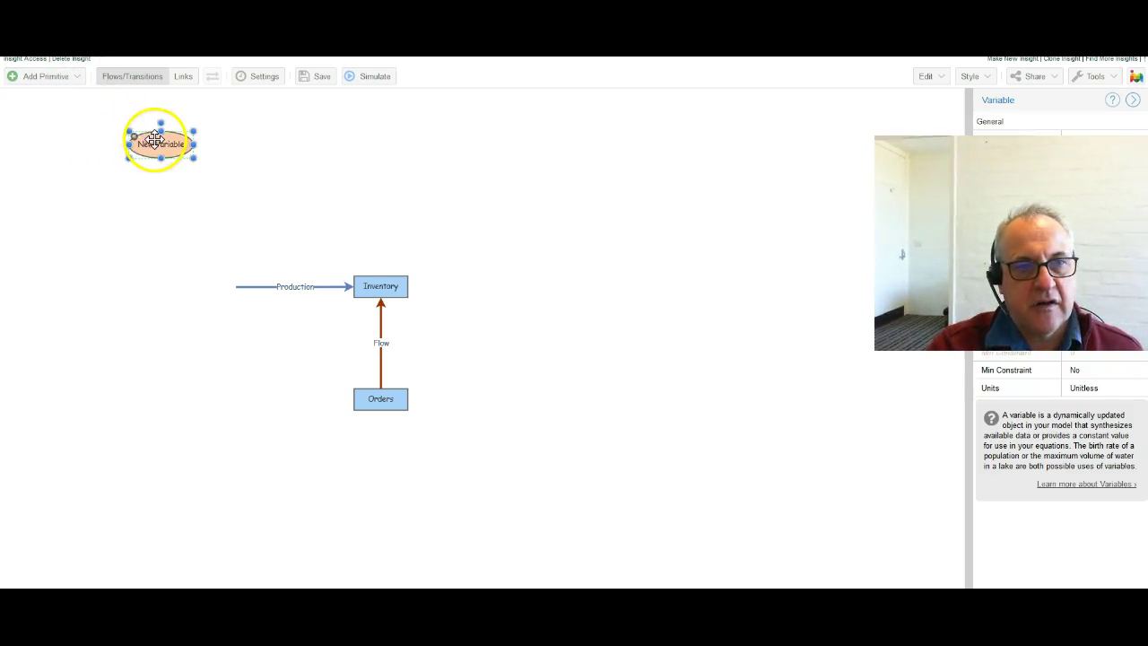
left_click_drag(157, 145, 569, 197)
double_click(571, 196)
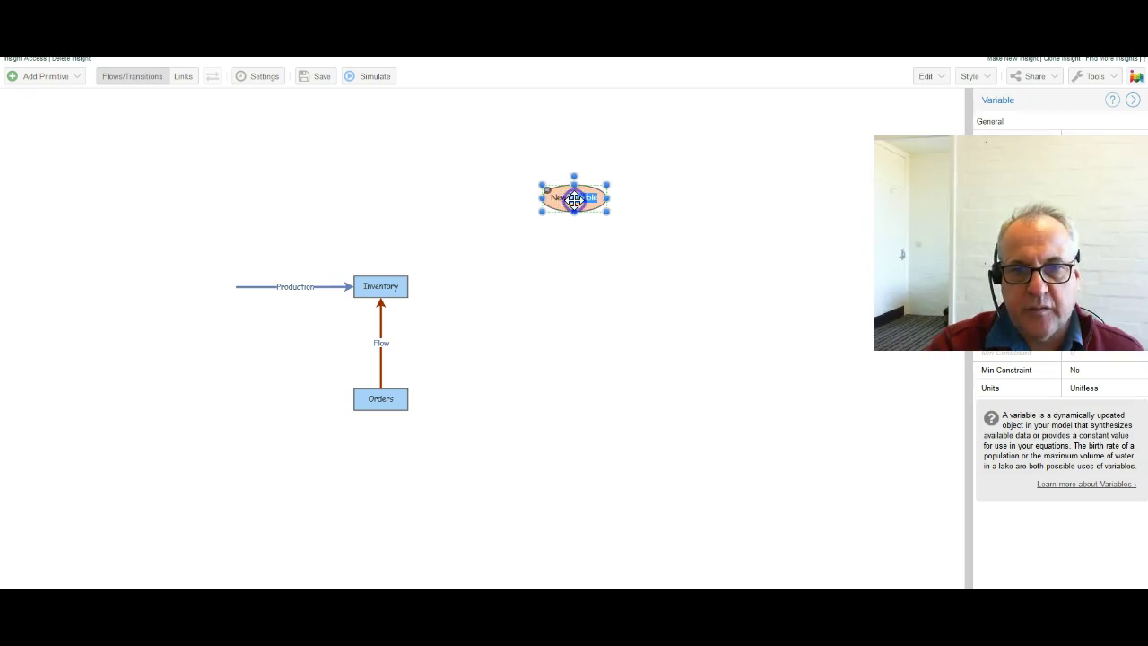
key("BackSpace")
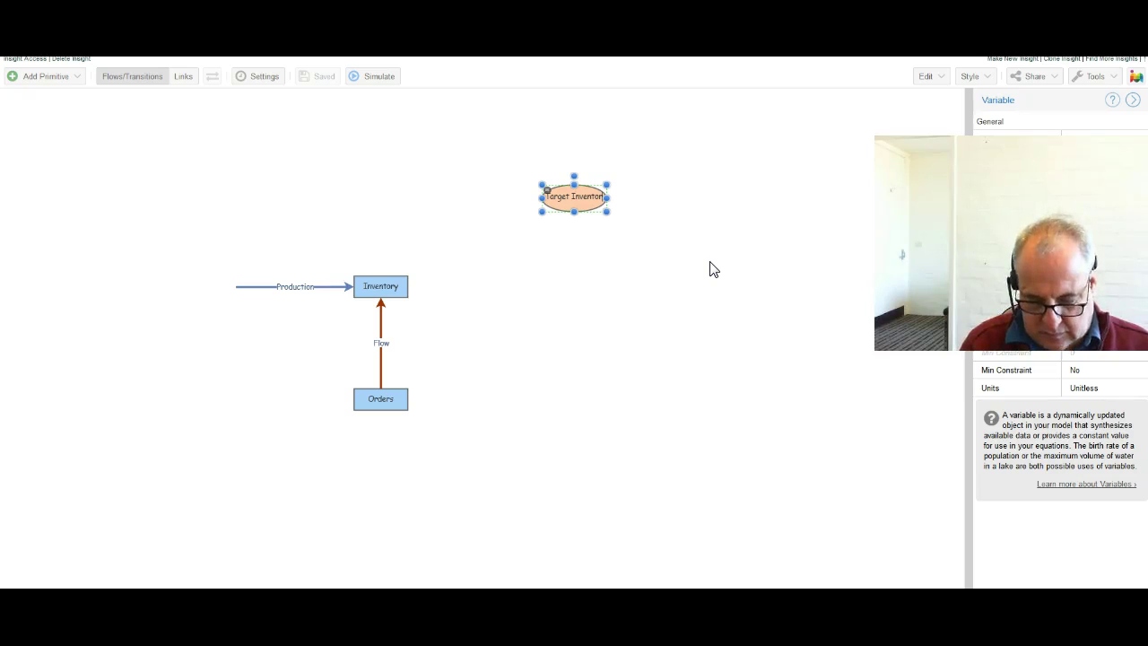
left_click(602, 313)
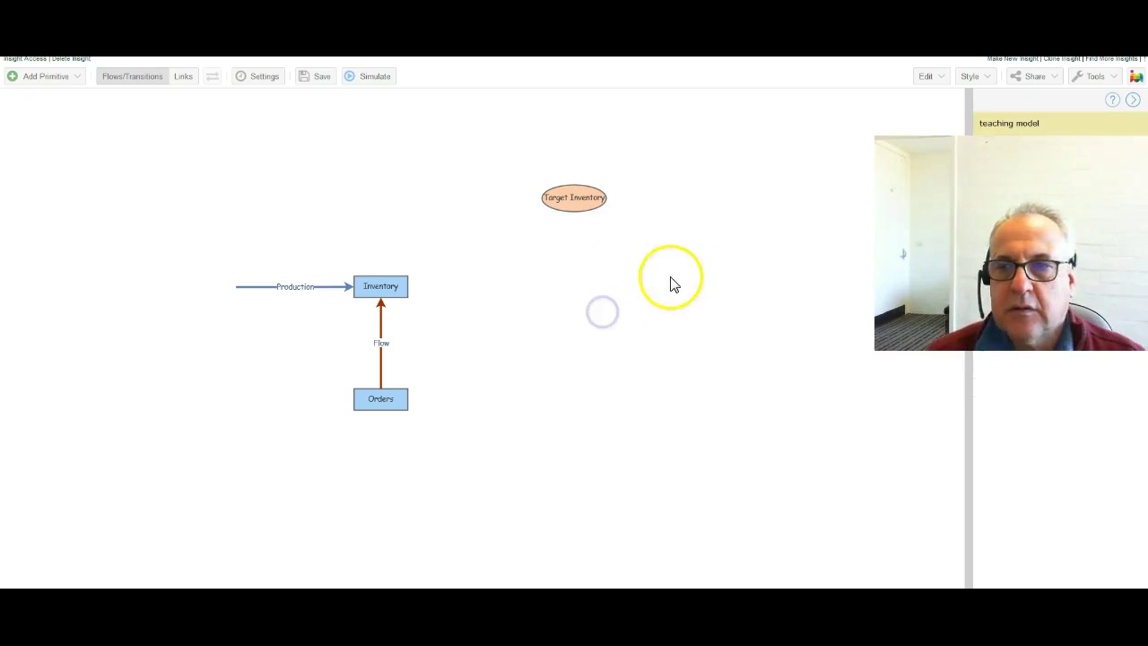
left_click(580, 206)
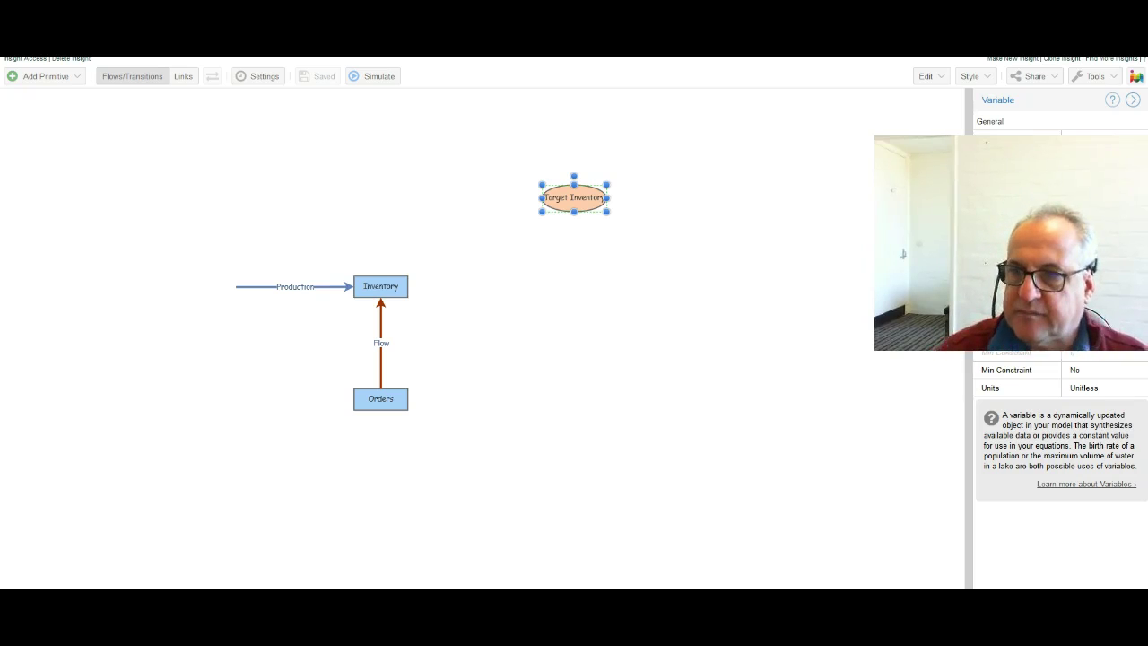
left_click(887, 429)
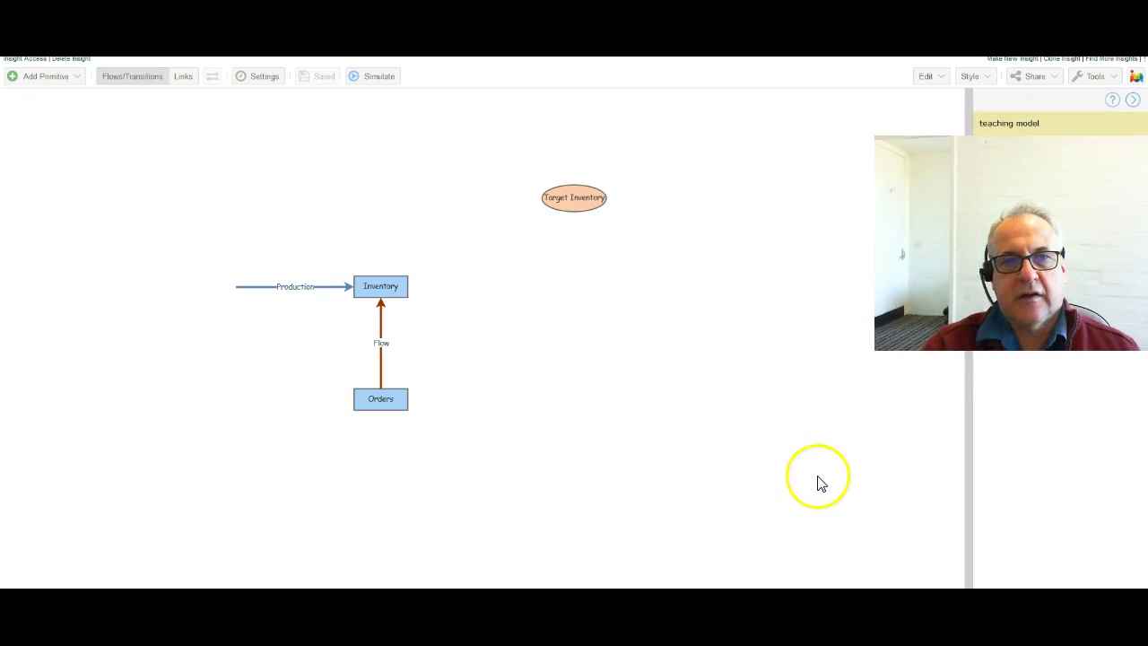
Step: Set the simulation time units to Days, with length 20 and time step 1
left_click(263, 79)
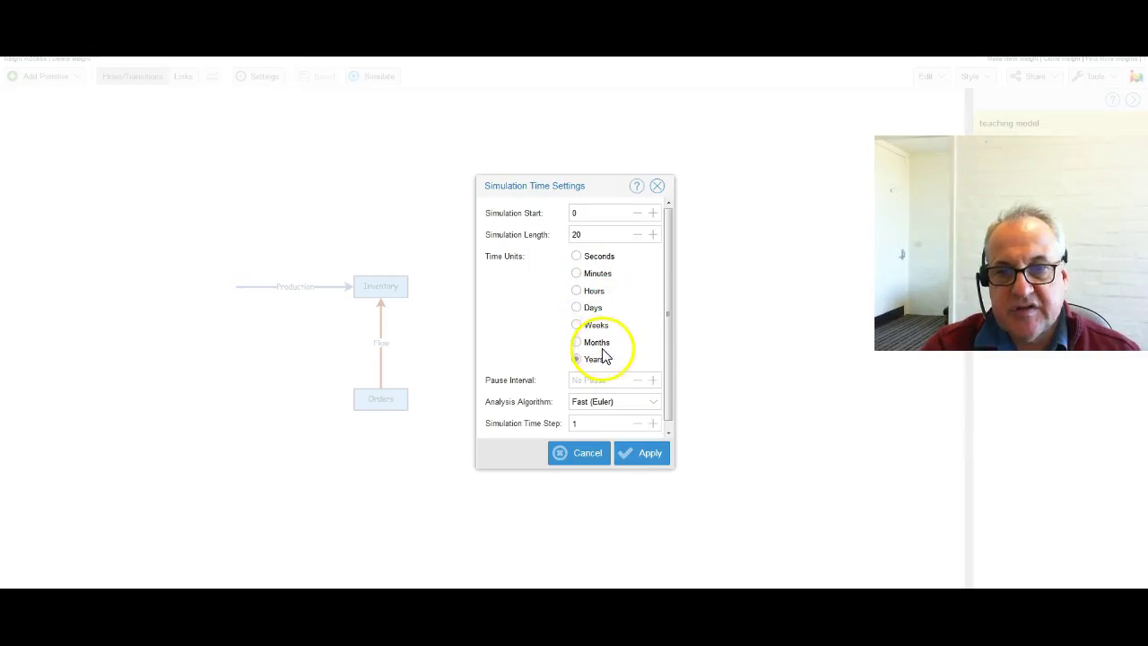
left_click(576, 307)
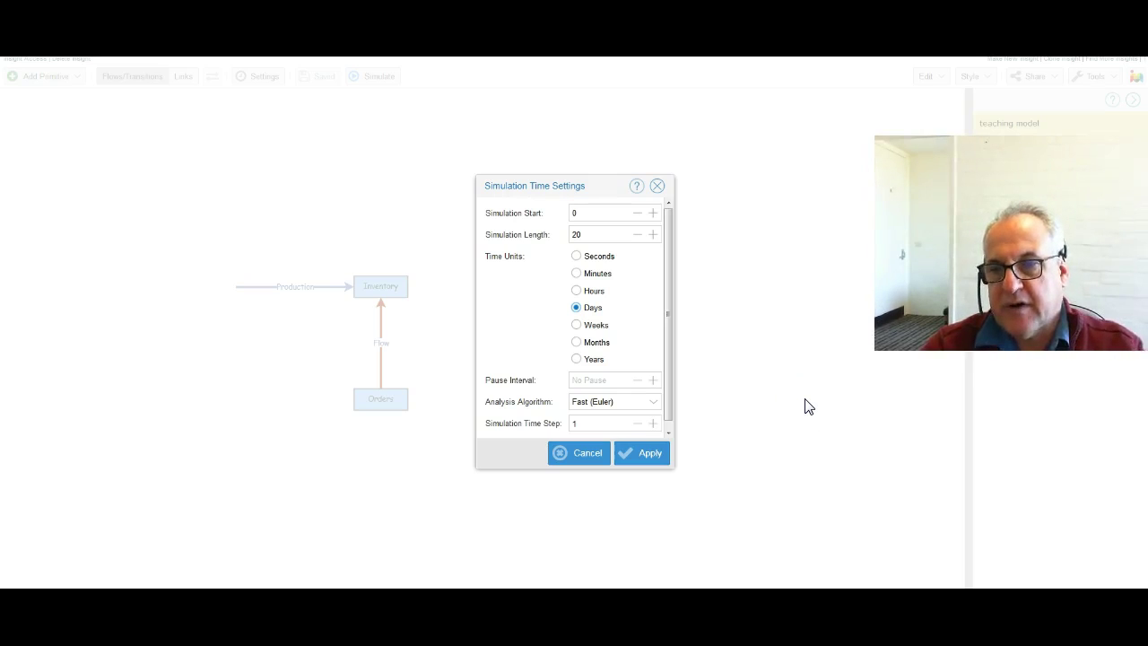
left_click(653, 454)
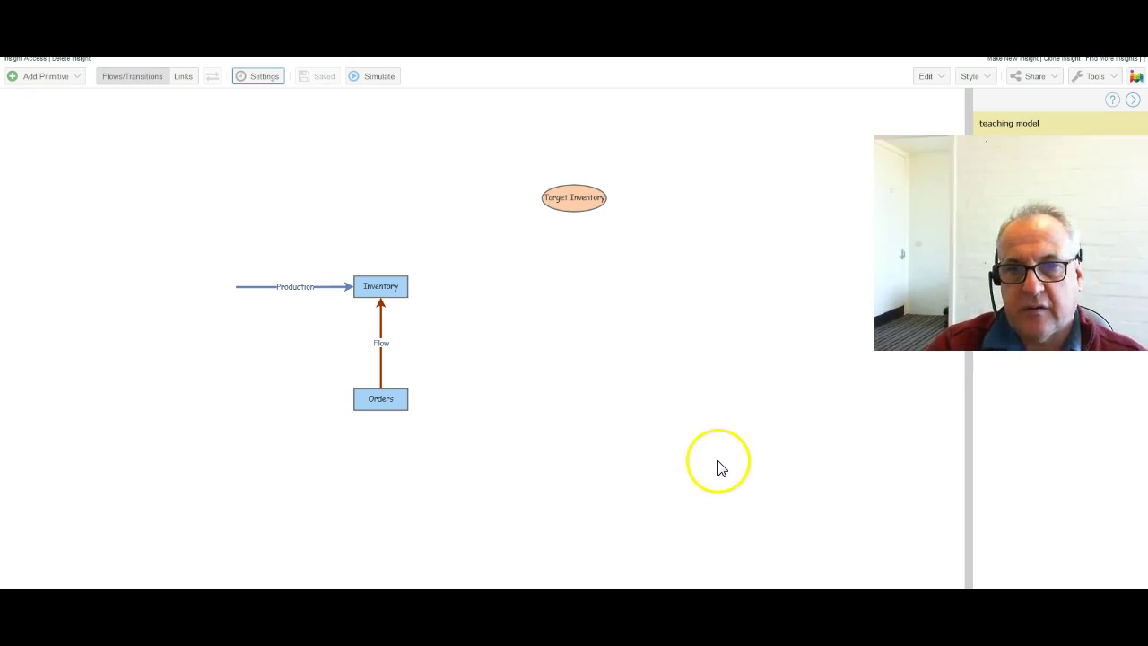
Step: Add a new variable named Gap above the Inventory stock
left_click(558, 202)
left_click(600, 281)
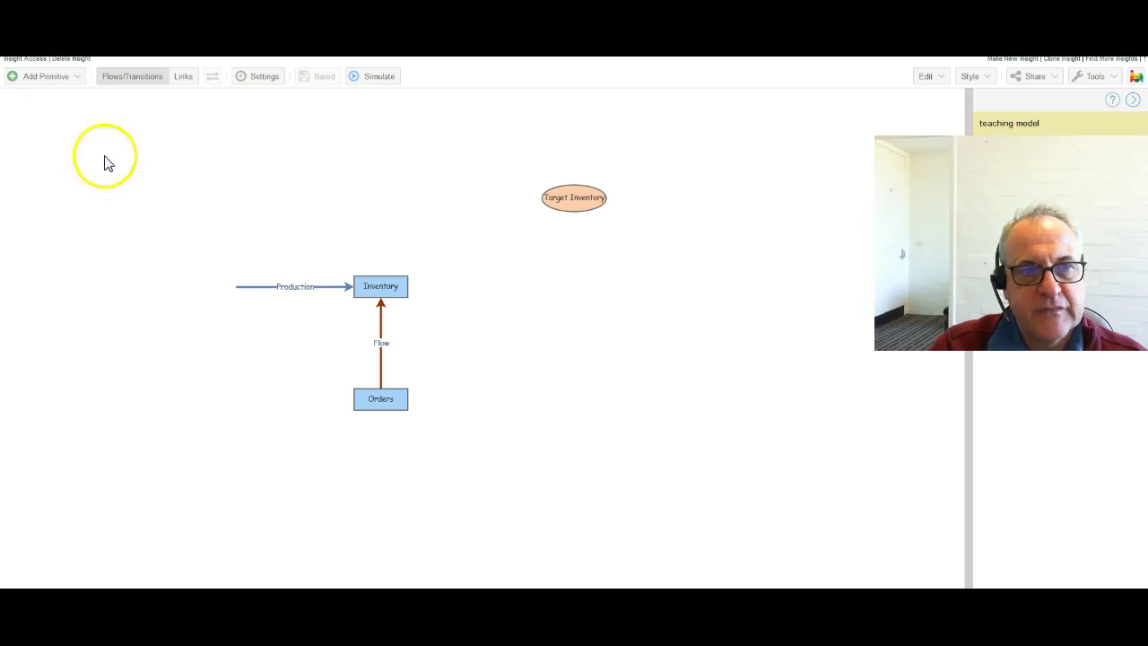
left_click(52, 79)
left_click(77, 140)
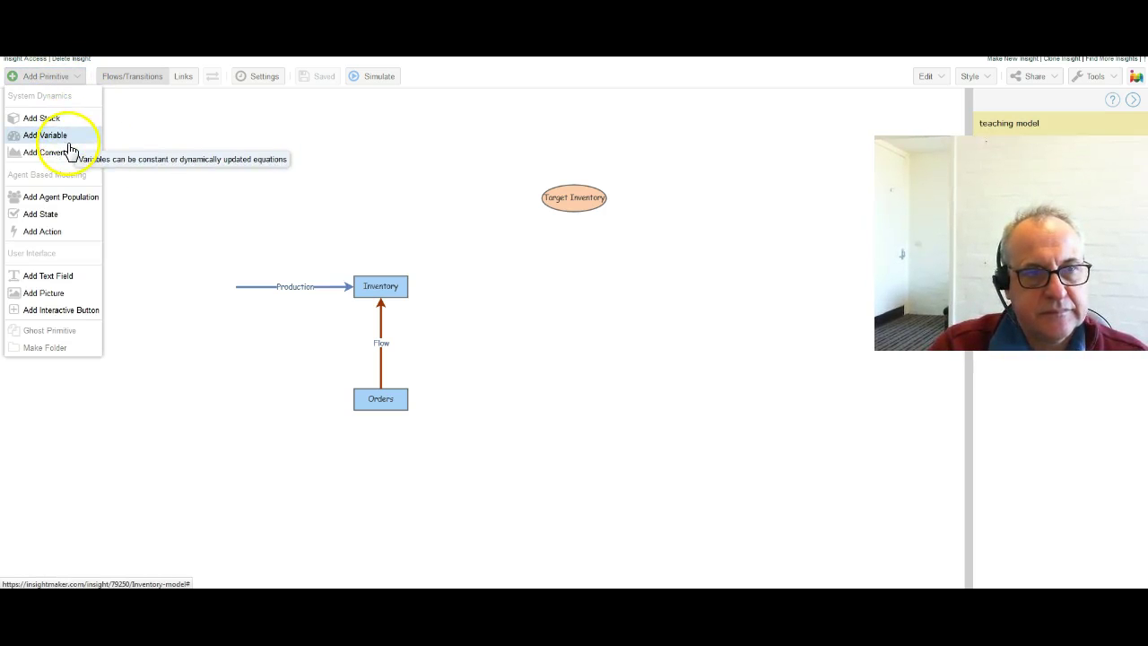
left_click(69, 139)
left_click_drag(163, 147, 386, 207)
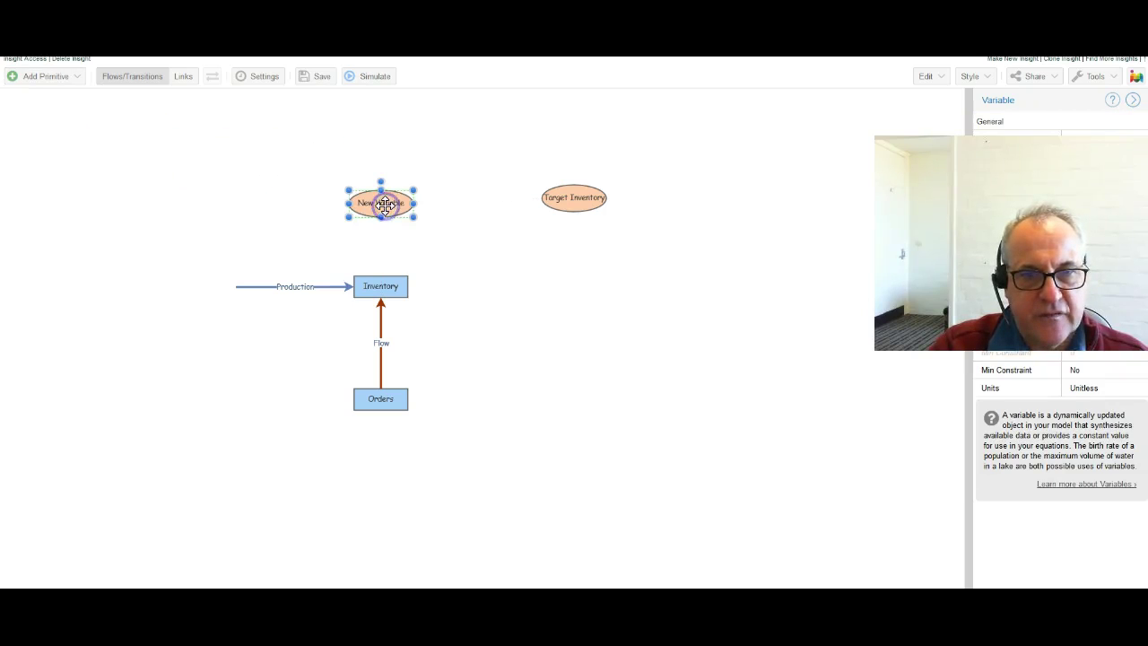
double_click(384, 206)
key("BackSpace")
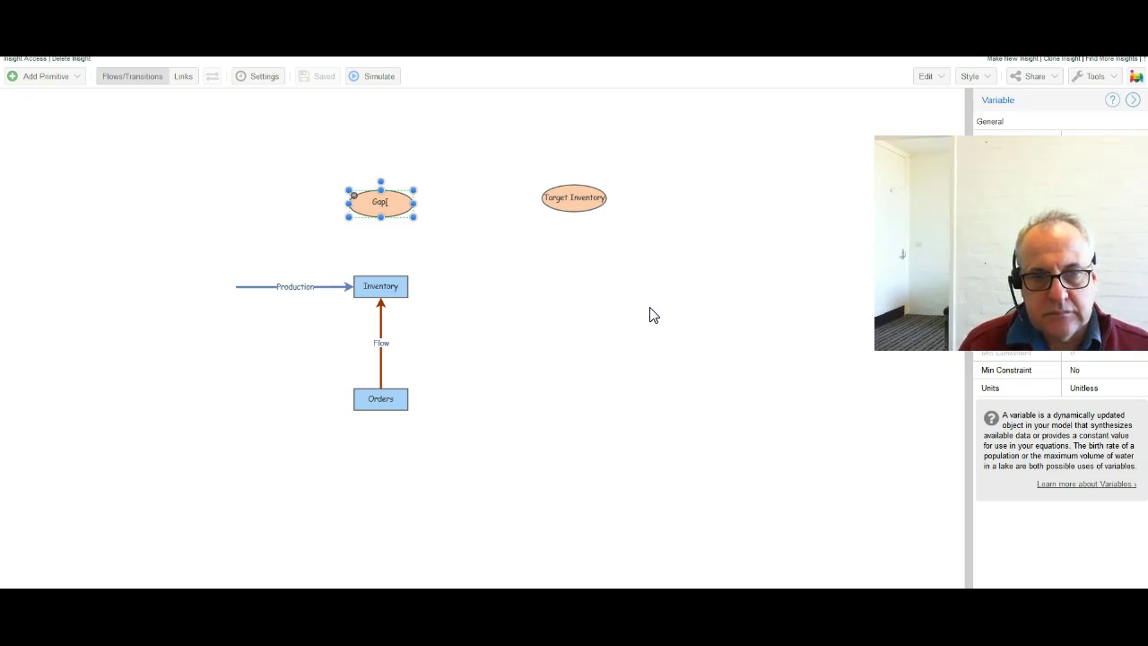
type("Gap")
left_click(564, 297)
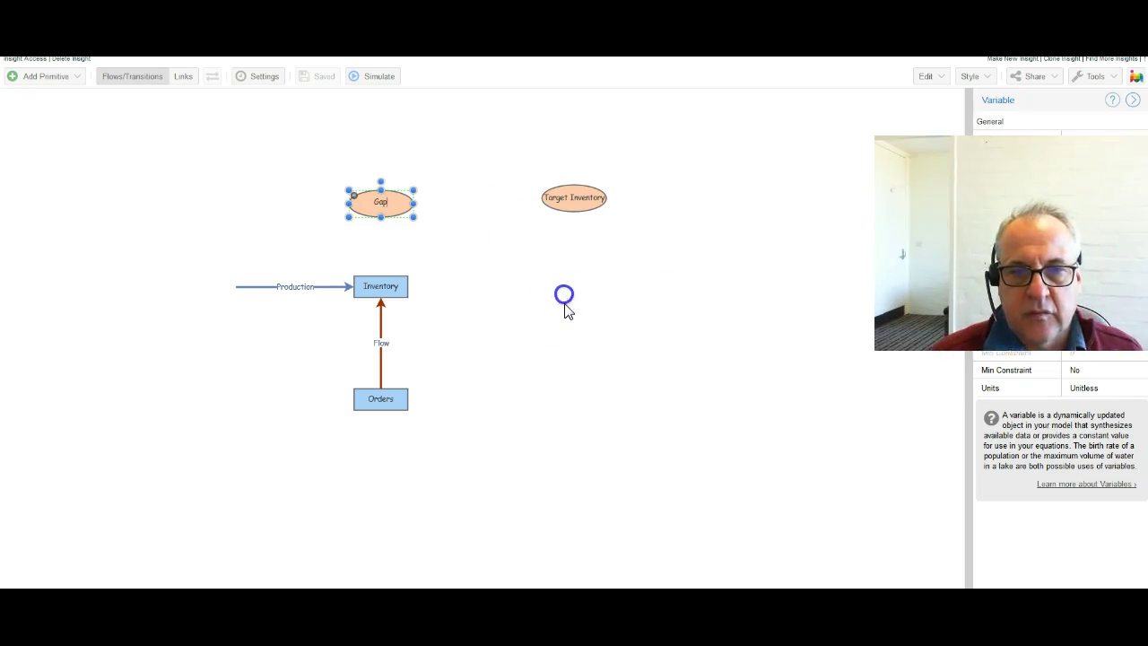
Step: Draw links from Target Inventory and from Inventory into Gap
left_click(575, 206)
left_click(630, 280)
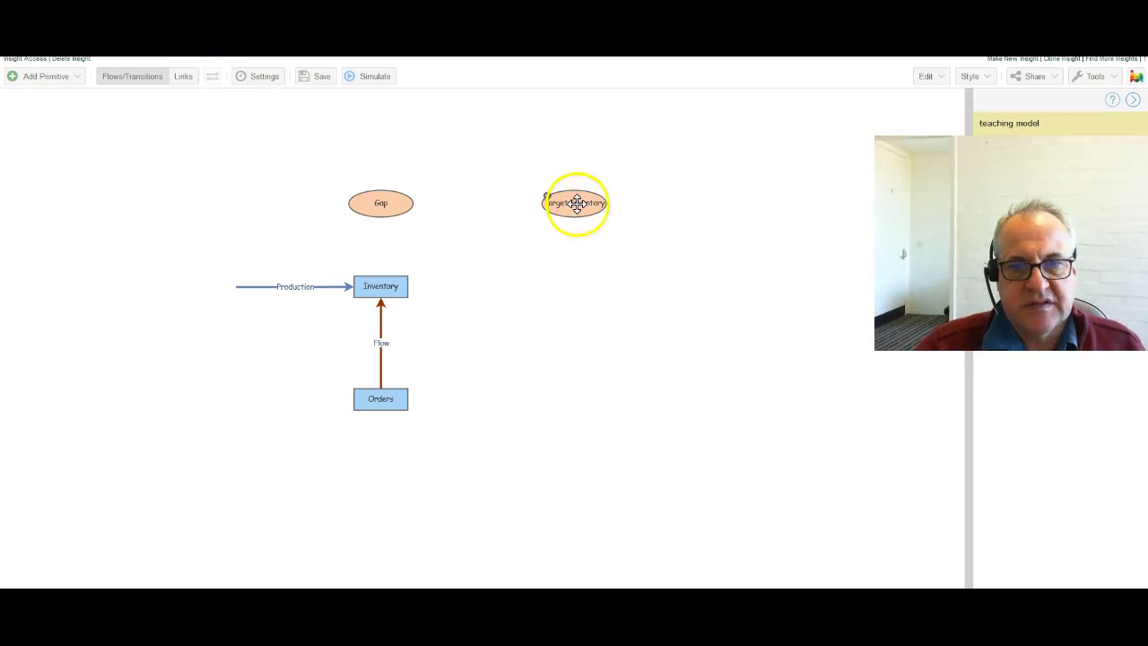
left_click(576, 205)
left_click(183, 76)
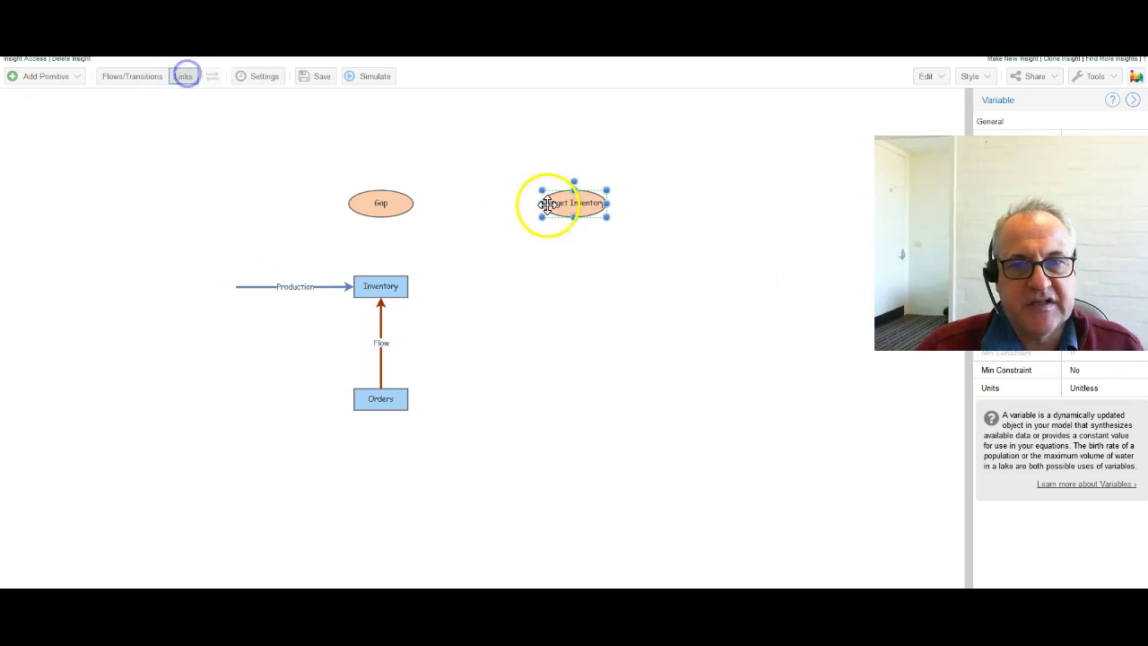
left_click_drag(576, 213, 412, 204)
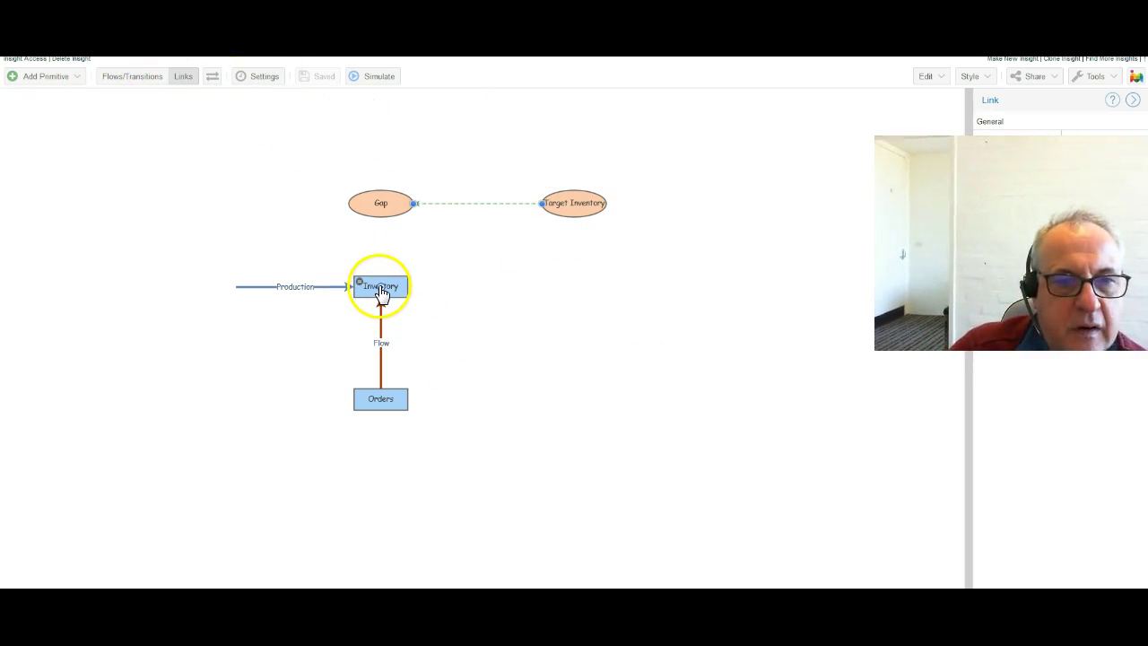
left_click_drag(383, 292, 384, 218)
left_click(535, 374)
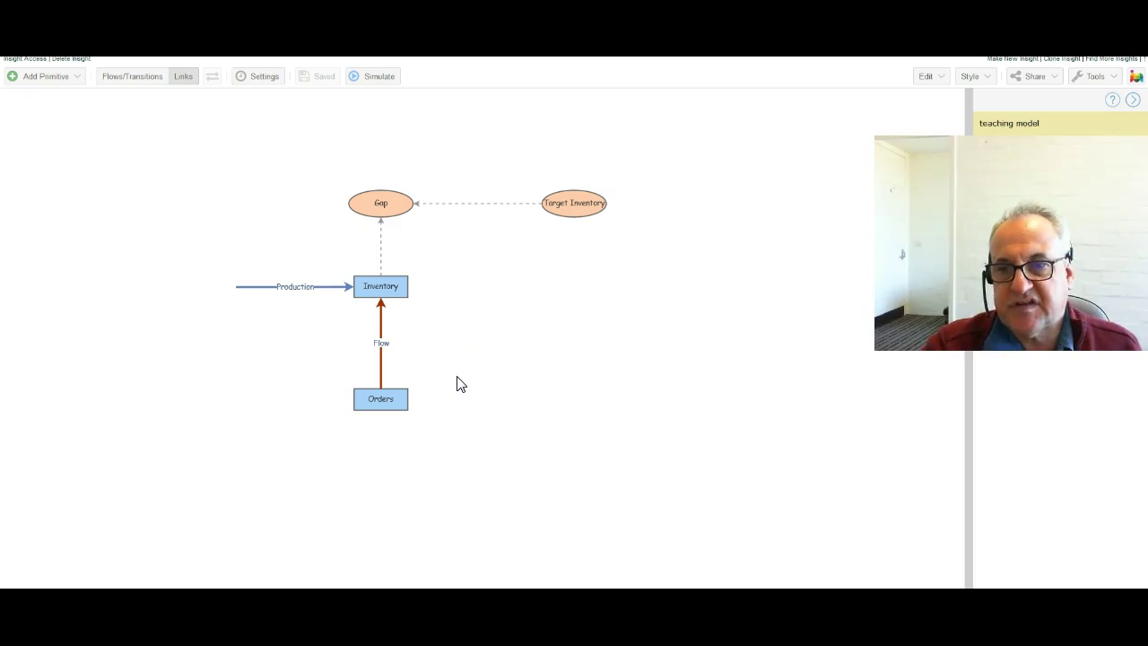
Step: Set Gap's equation to [Target Inventory]-[Inventory] using the References list and apply it
left_click(388, 214)
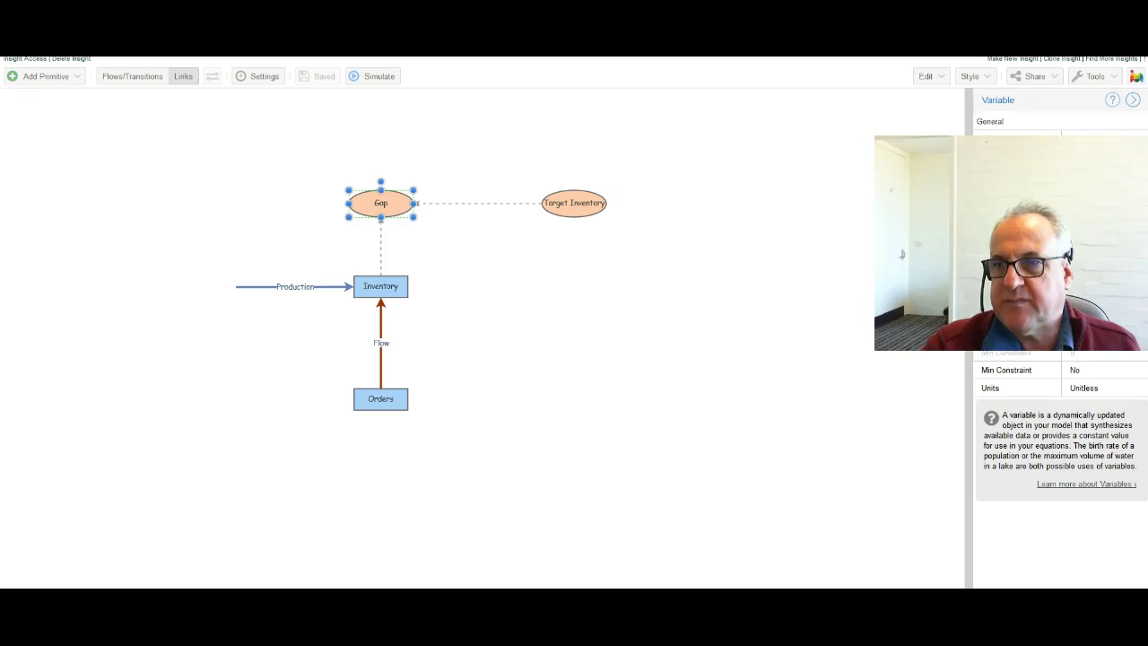
left_click(1103, 206)
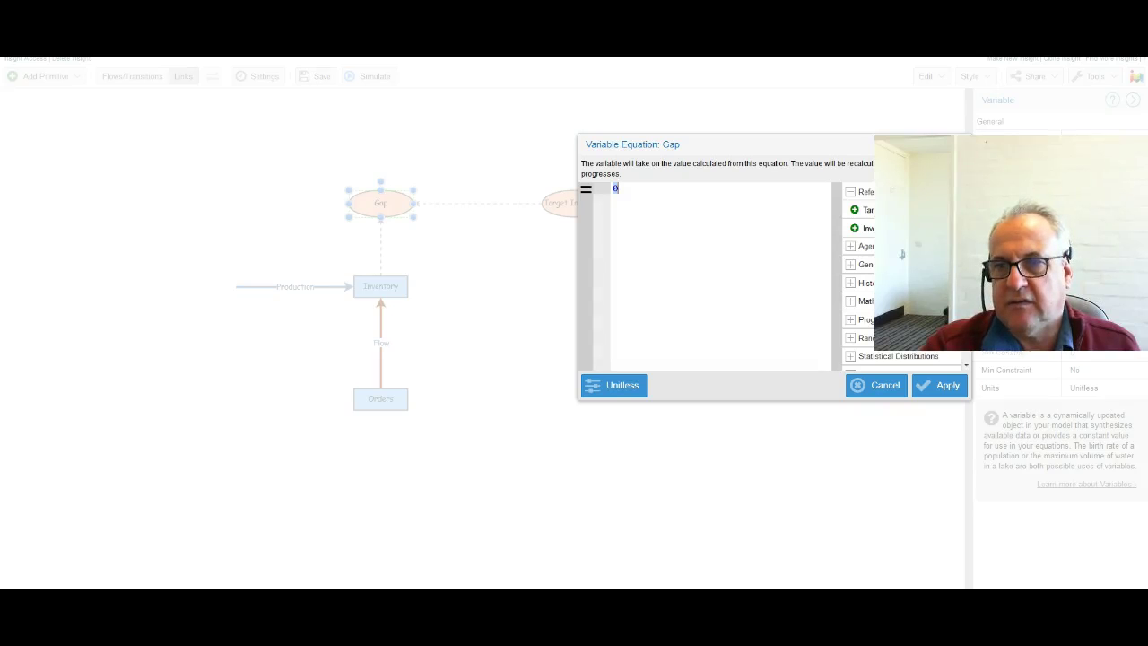
left_click_drag(870, 146, 599, 150)
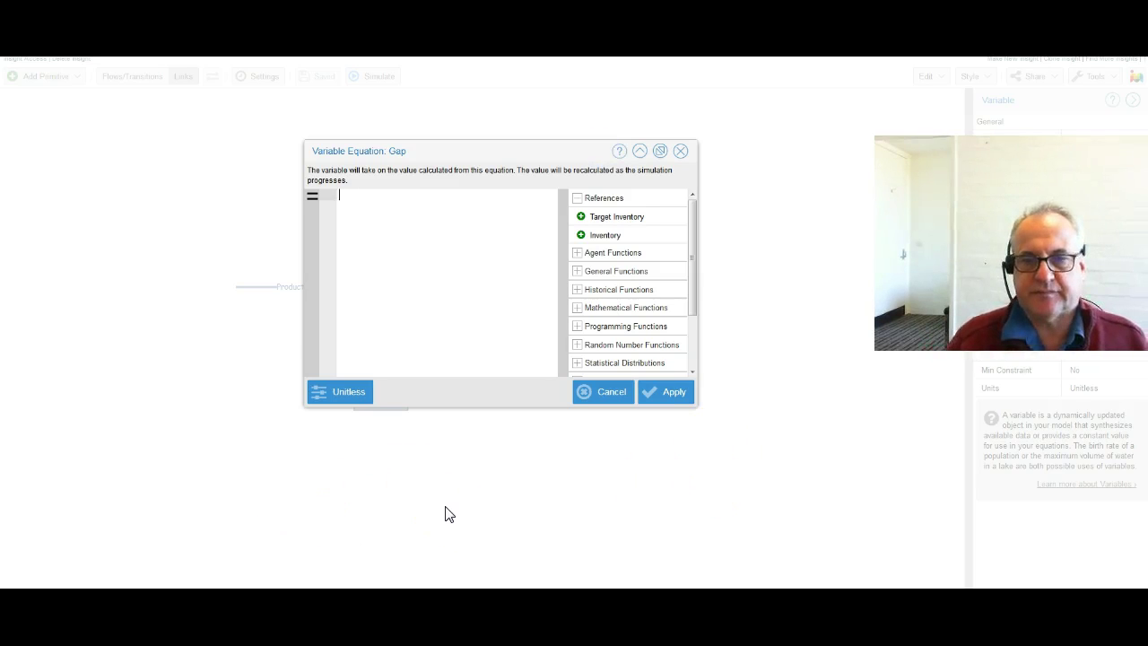
left_click(646, 217)
type("-")
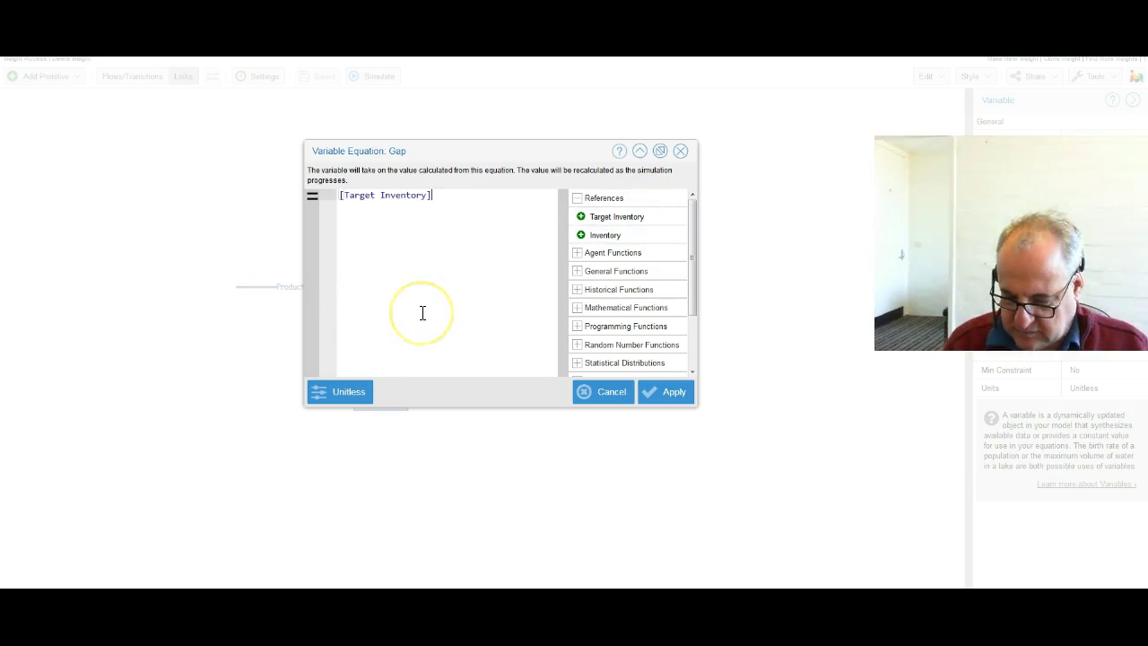
left_click(601, 237)
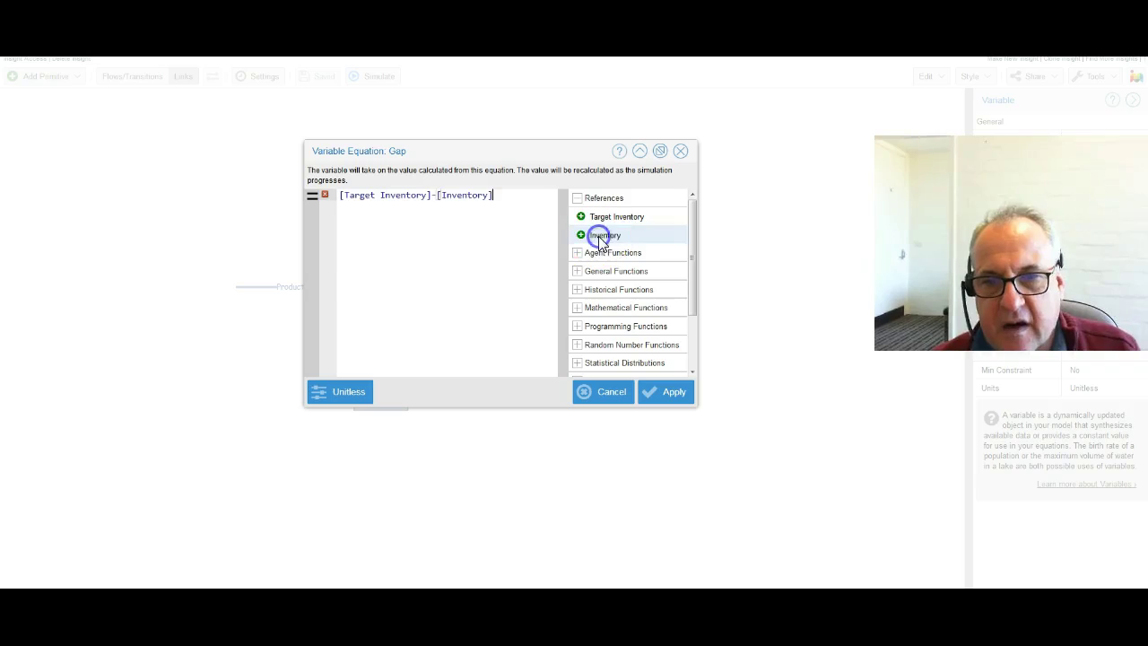
left_click(662, 401)
left_click(671, 469)
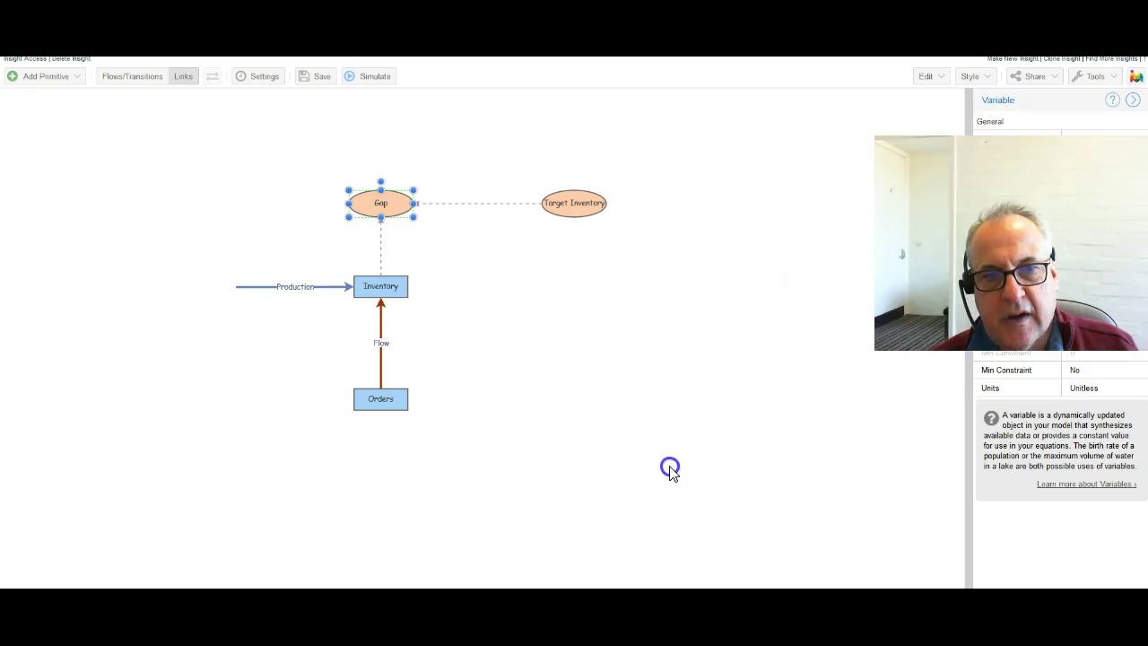
Step: Colour the Target Inventory-to-Gap link blue
left_click(498, 203)
right_click(498, 204)
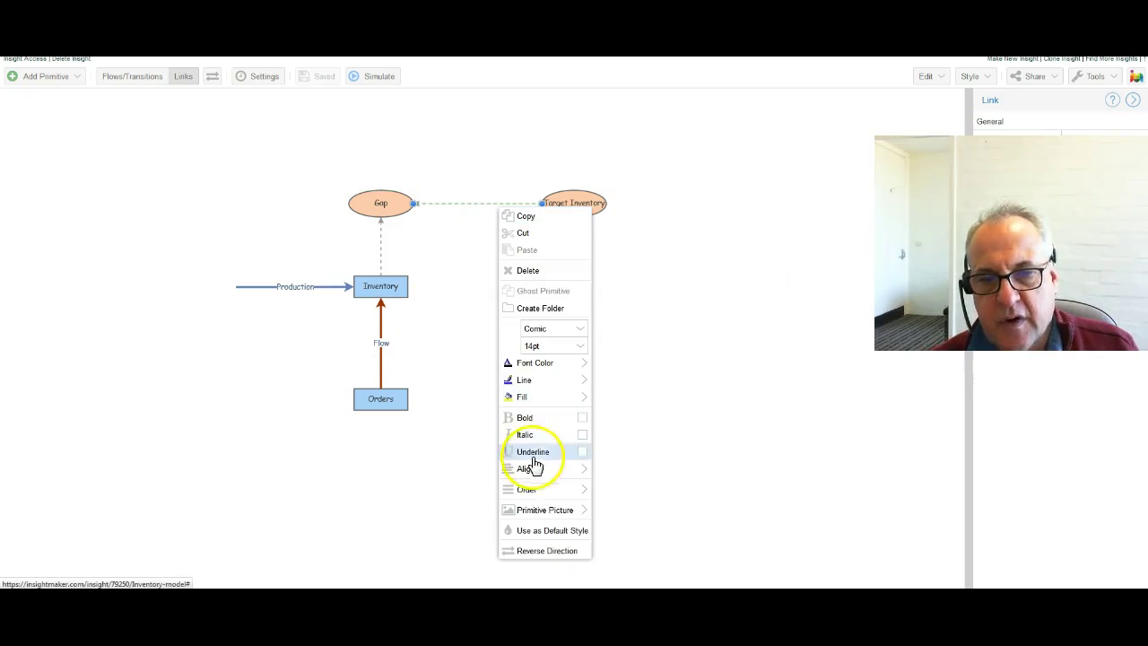
mouse_move(552, 384)
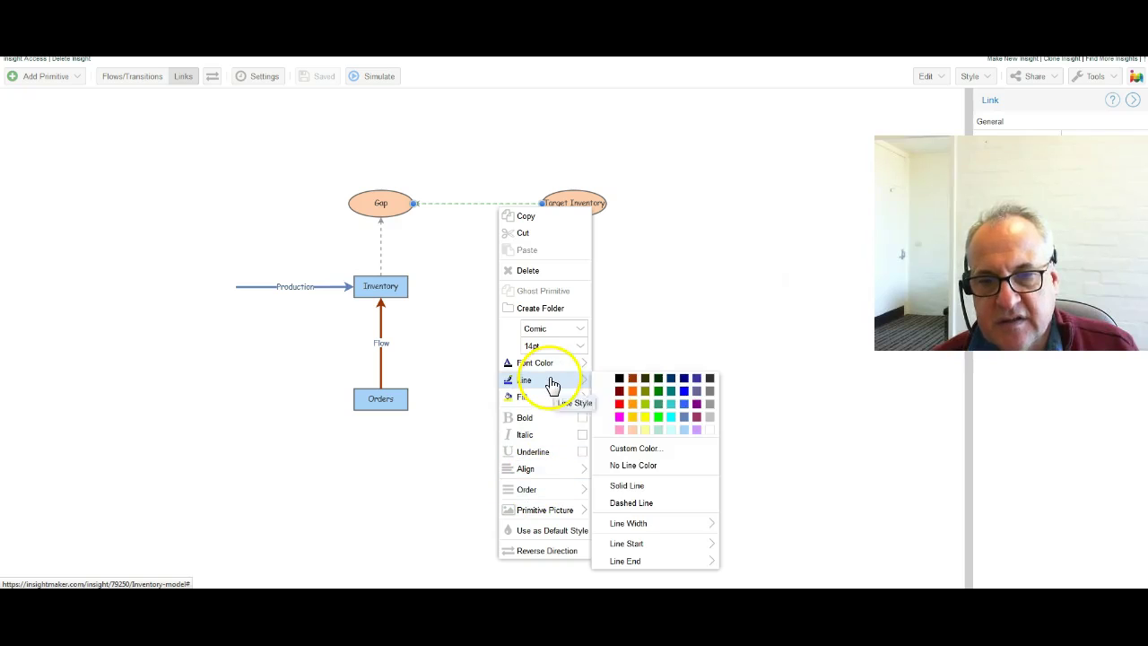
left_click(684, 391)
left_click(657, 347)
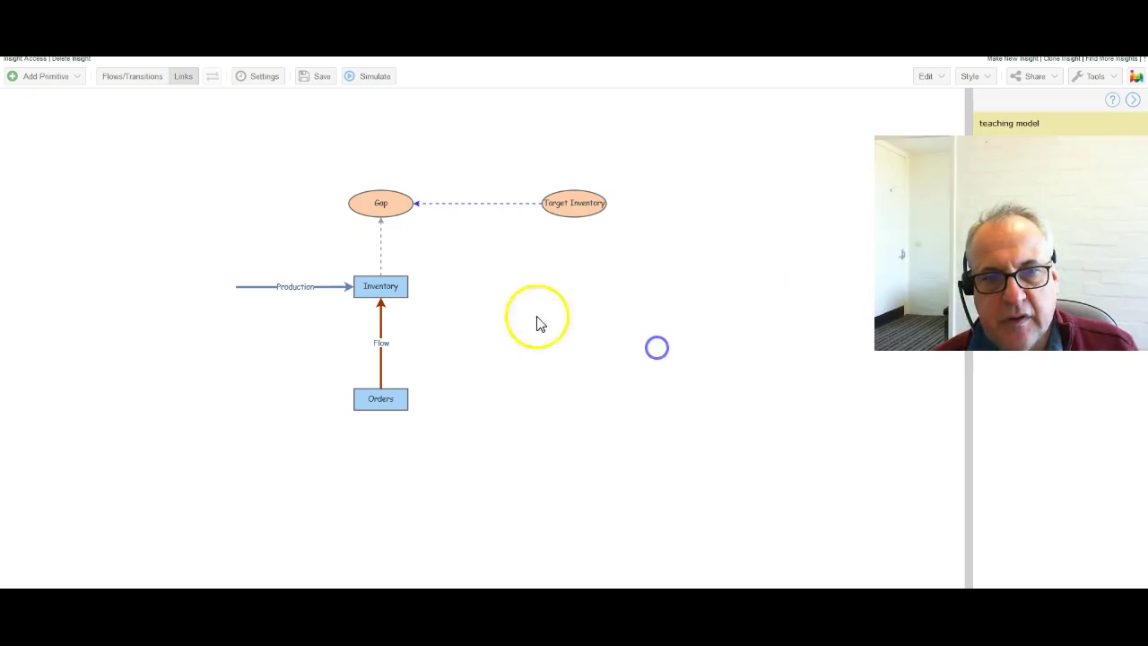
Step: Colour the Inventory-to-Gap link red and bring up the Production flow's properties
left_click(383, 263)
right_click(383, 263)
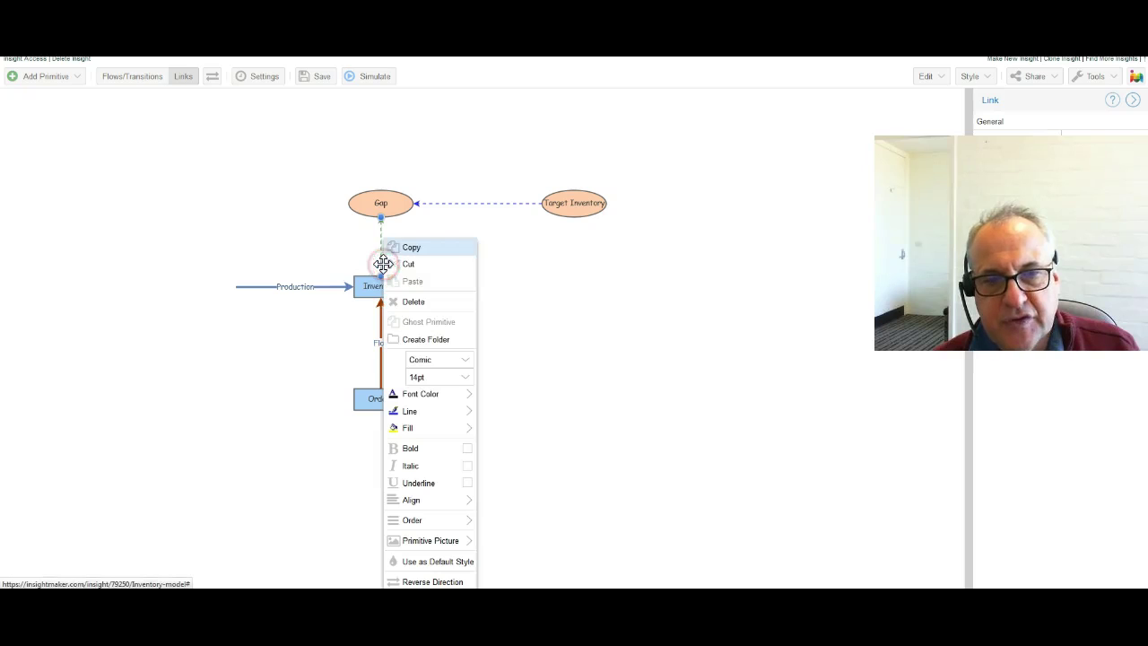
mouse_move(440, 431)
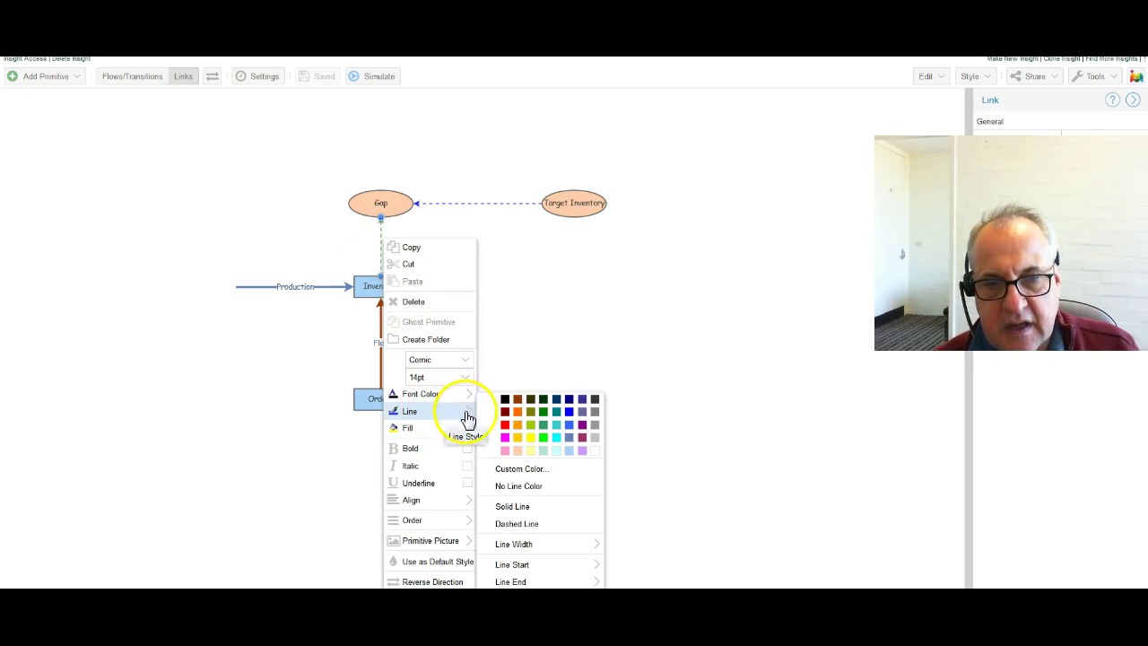
left_click(505, 425)
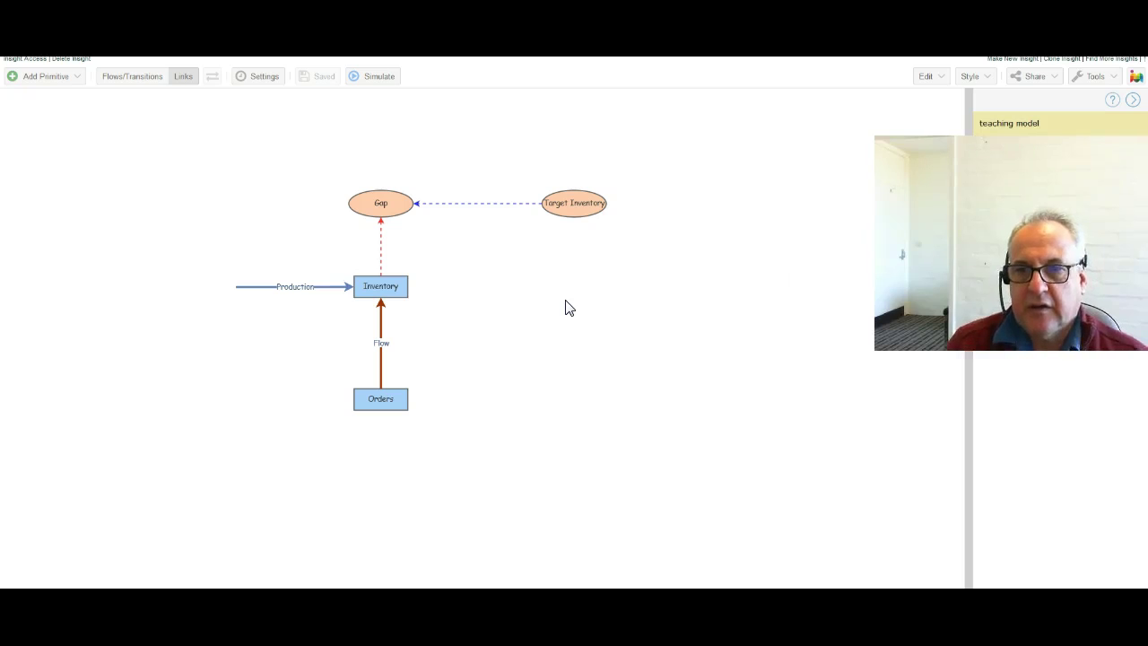
left_click(249, 286)
left_click(301, 287)
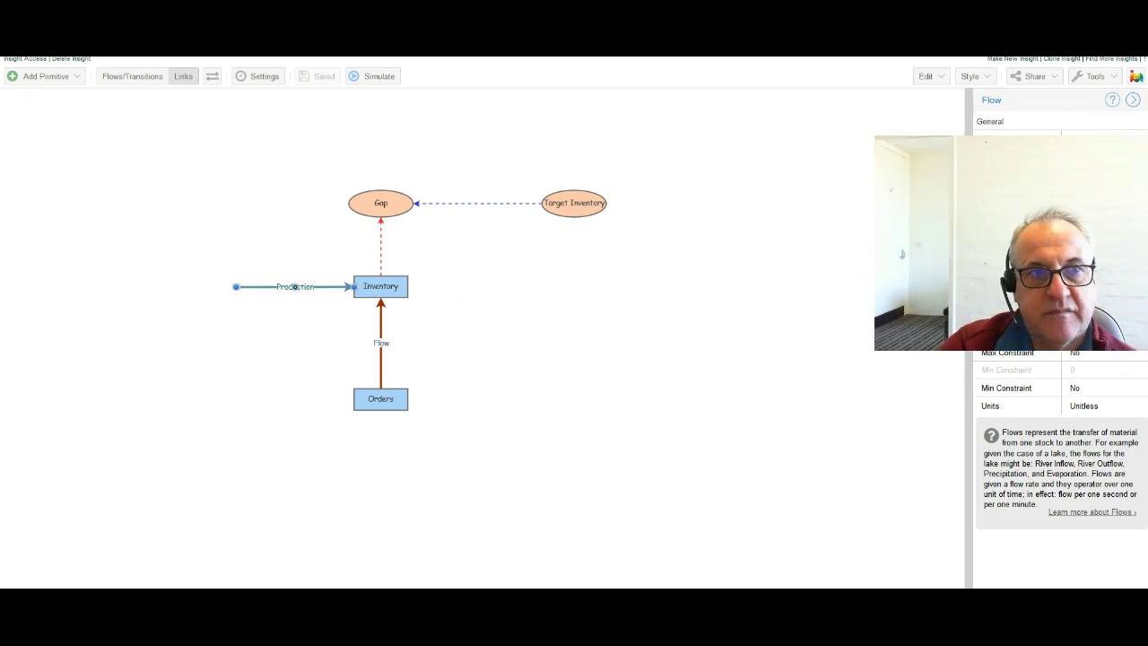
Step: Add a new variable below the Production flow and name it Max Production rate
left_click(45, 78)
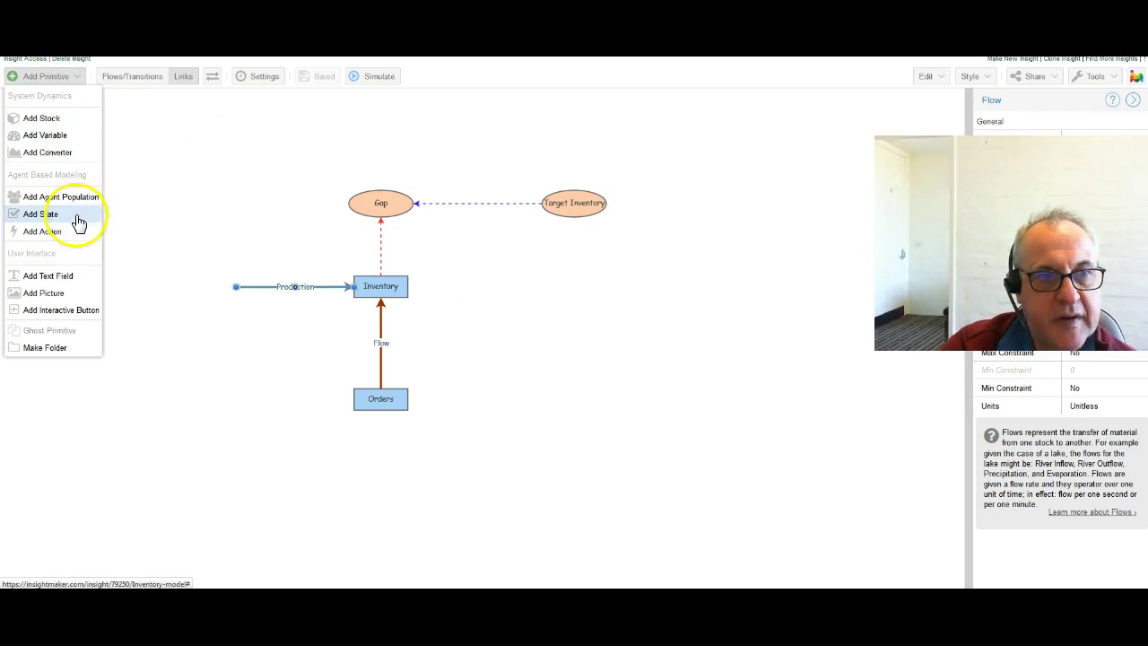
left_click(73, 134)
left_click_drag(166, 147, 284, 354)
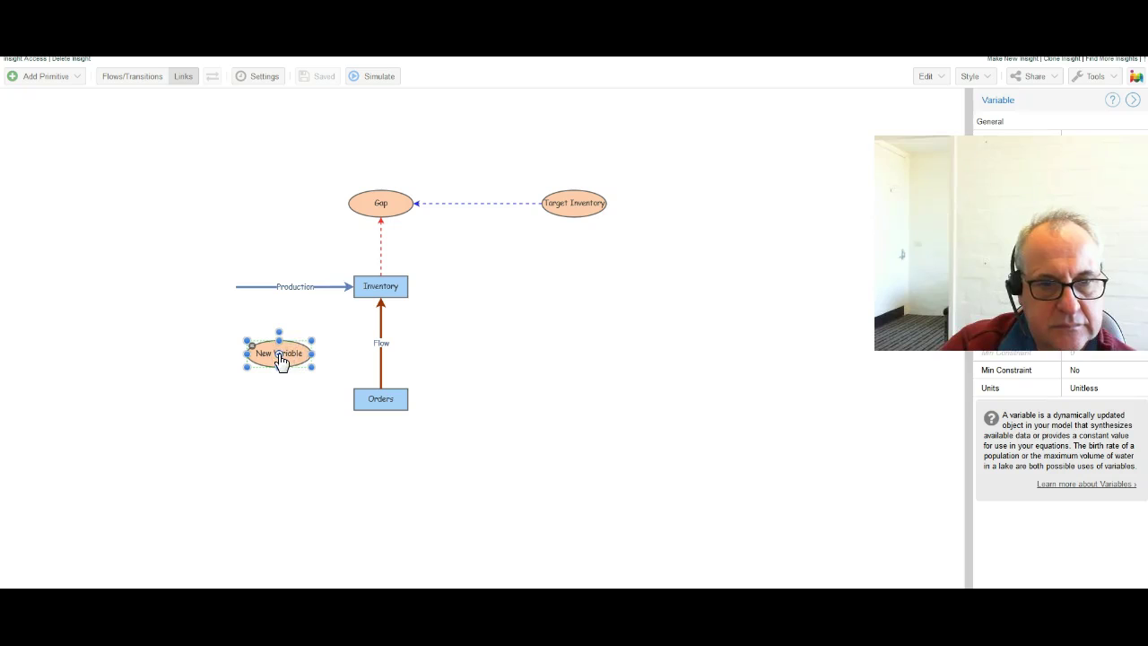
left_click(281, 359)
left_click(1105, 133)
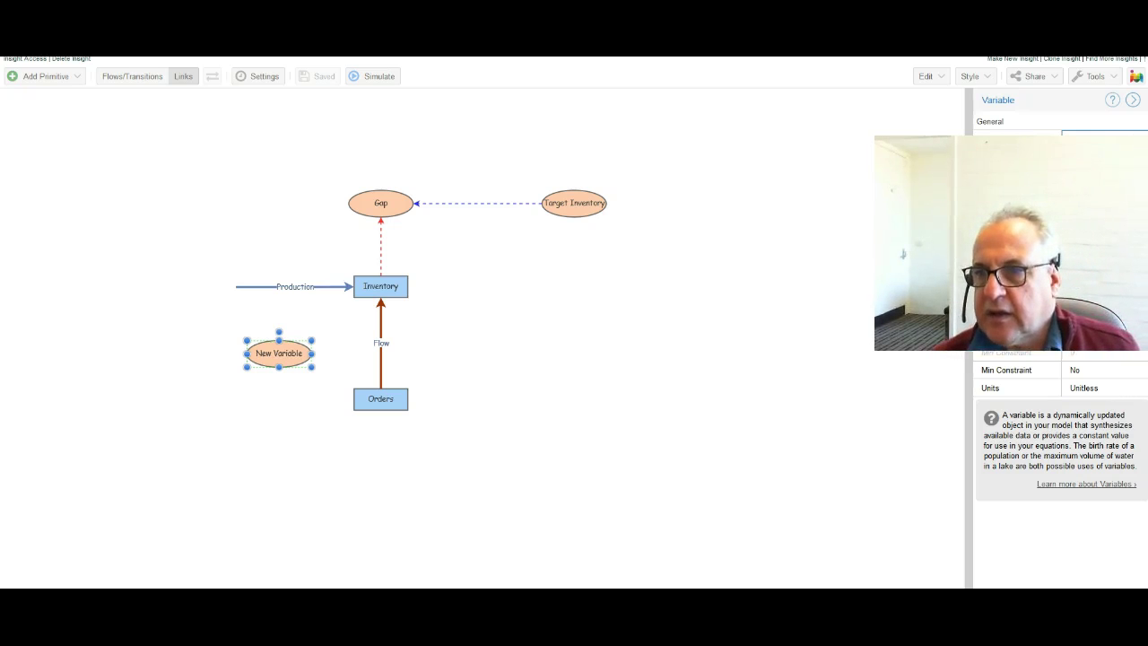
key("Return")
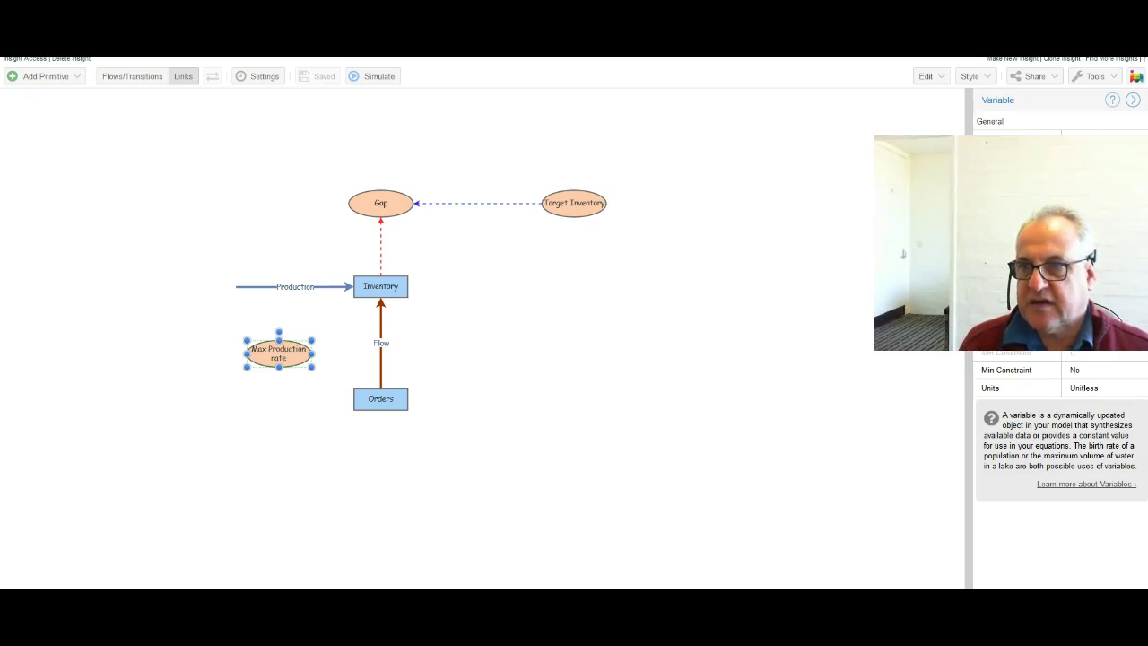
left_click(864, 439)
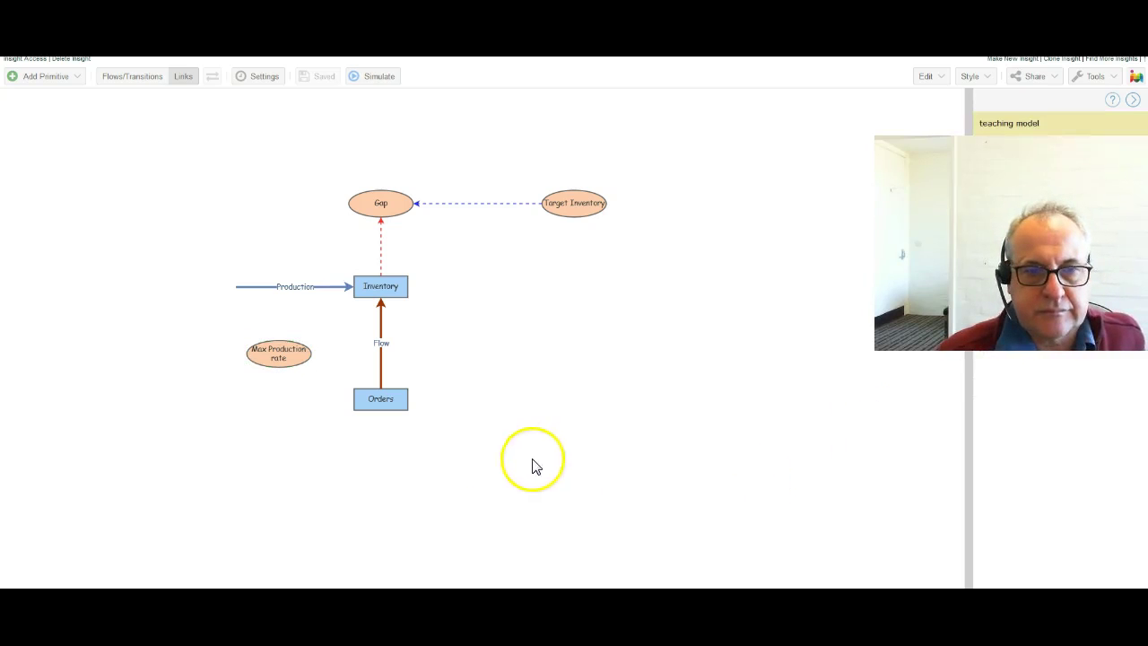
Step: Draw links from Gap and from Max Production rate into the Production flow
left_click(216, 79)
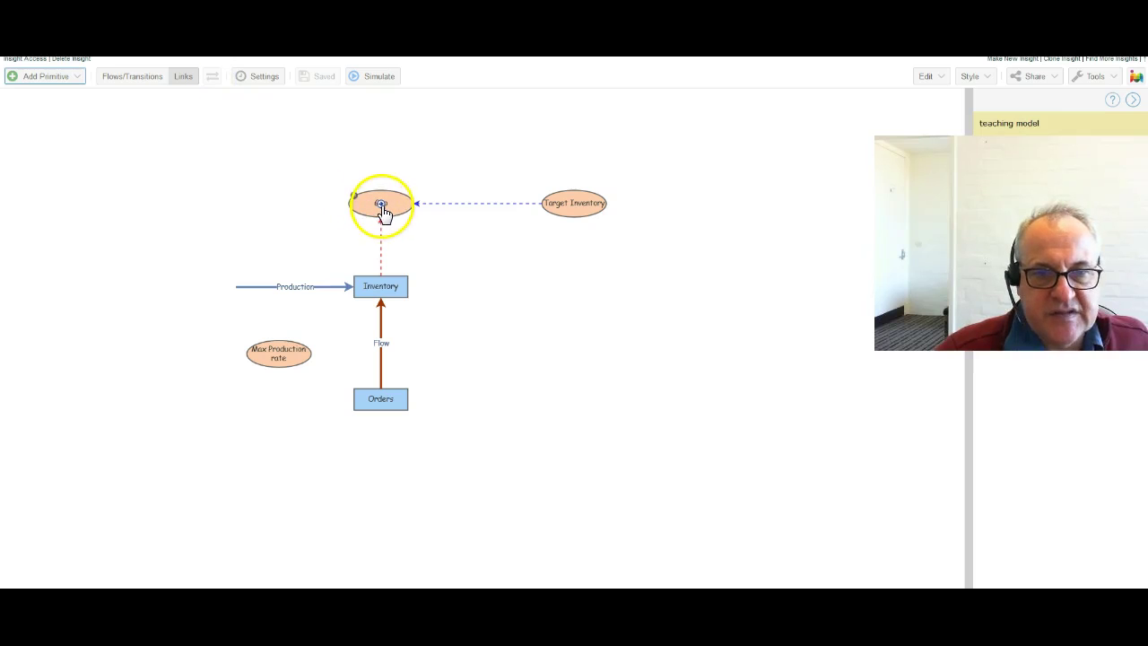
left_click_drag(381, 209, 315, 250)
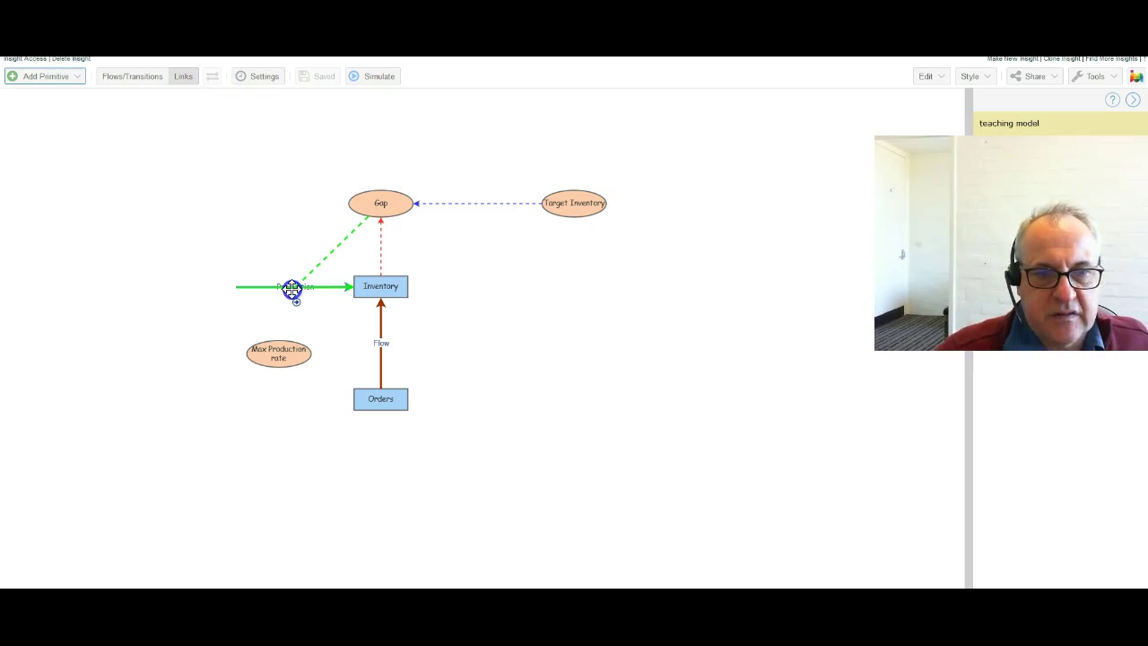
left_click_drag(292, 289, 292, 287)
left_click(216, 80)
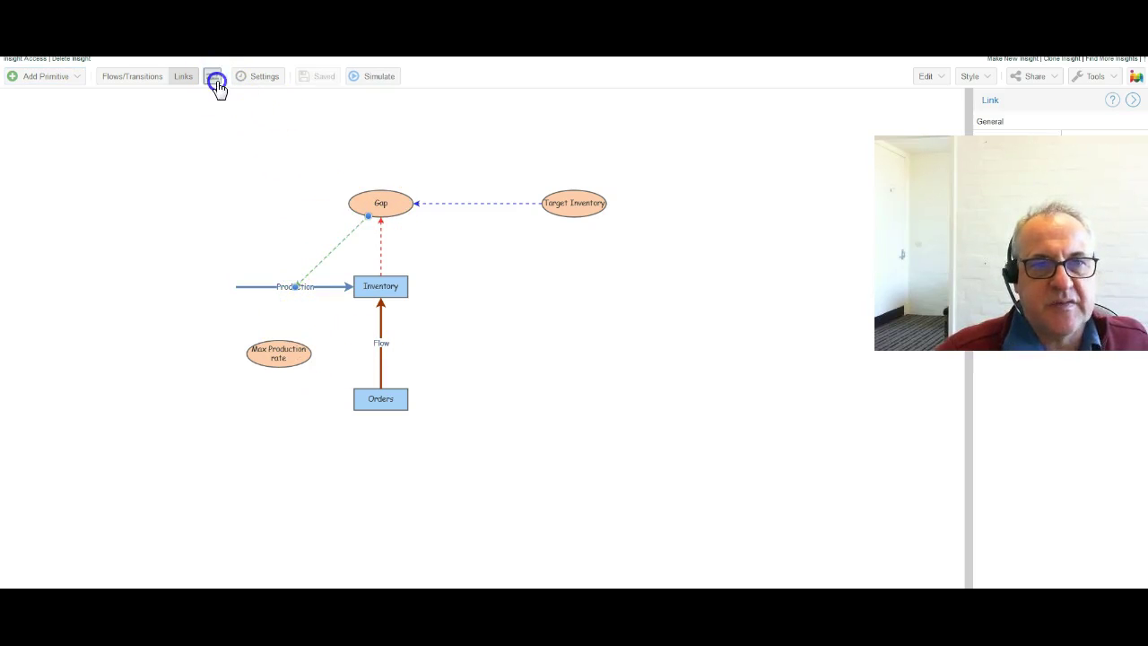
left_click_drag(281, 350, 294, 295)
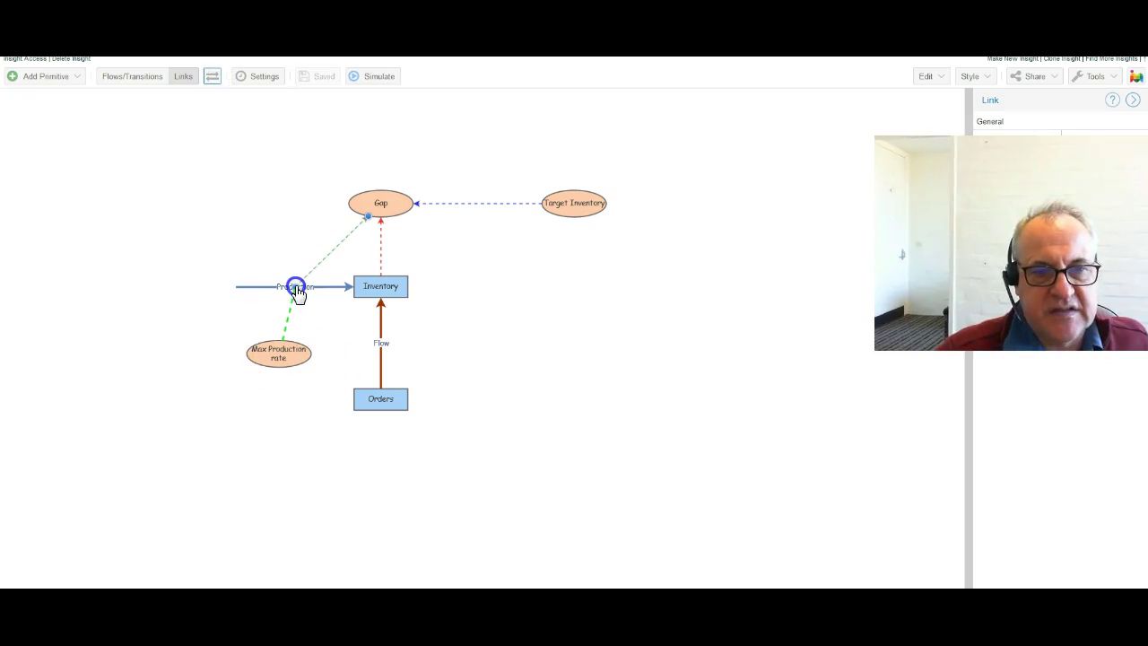
left_click(687, 344)
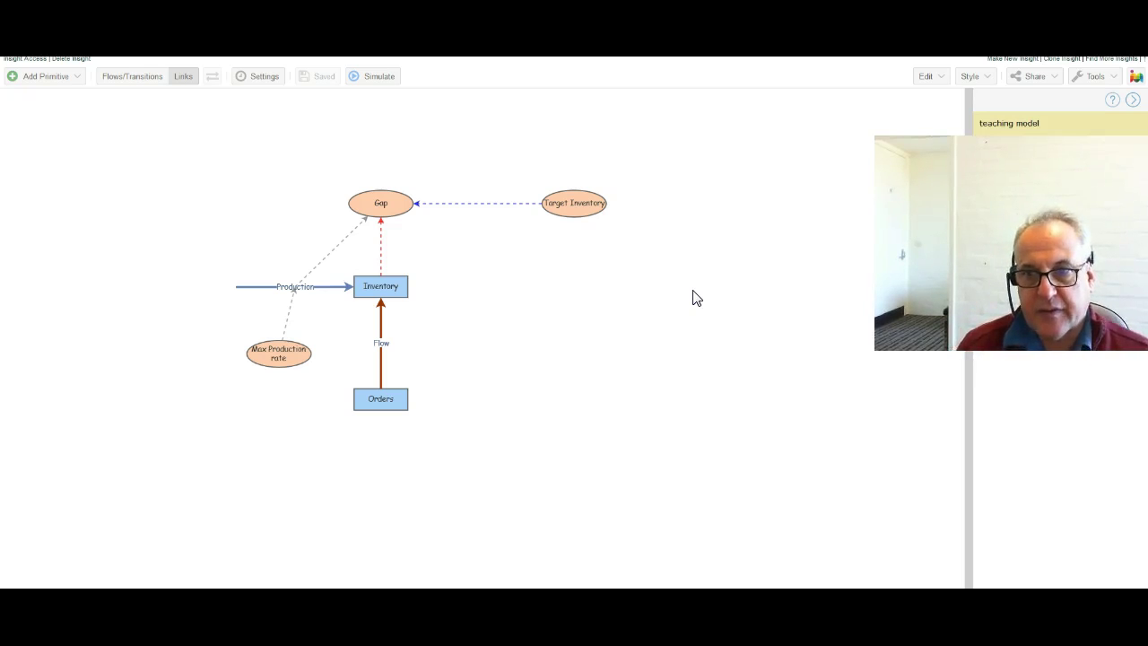
Step: Reverse the direction of the link between Gap and Production
left_click(345, 238)
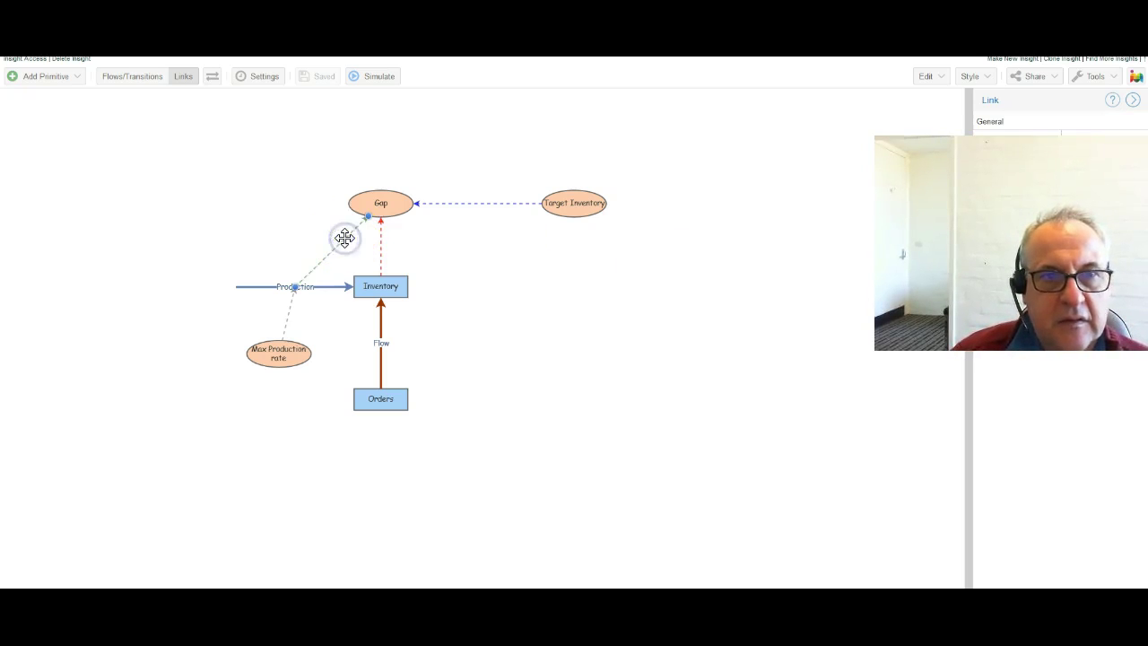
left_click(212, 77)
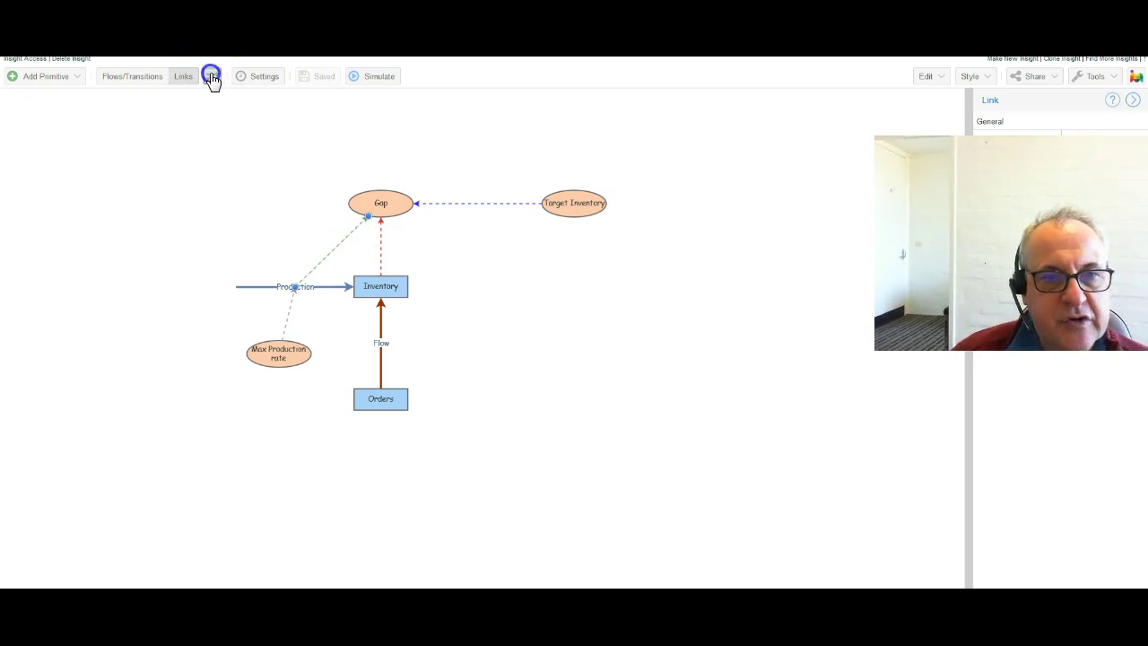
left_click(284, 327)
left_click(639, 409)
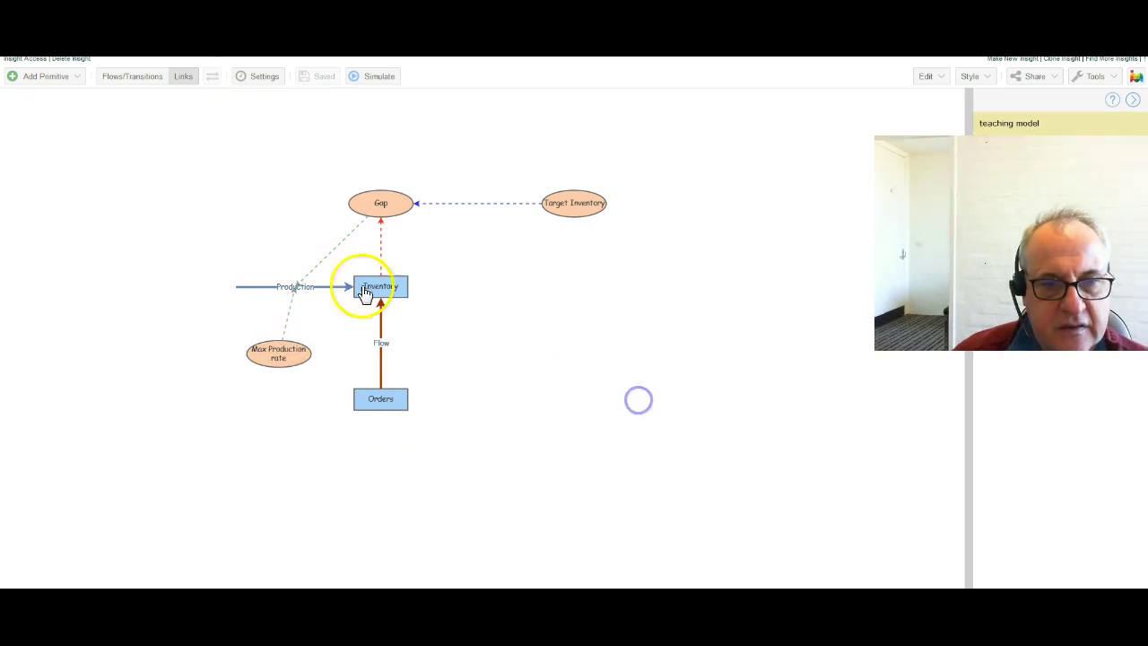
left_click(316, 268)
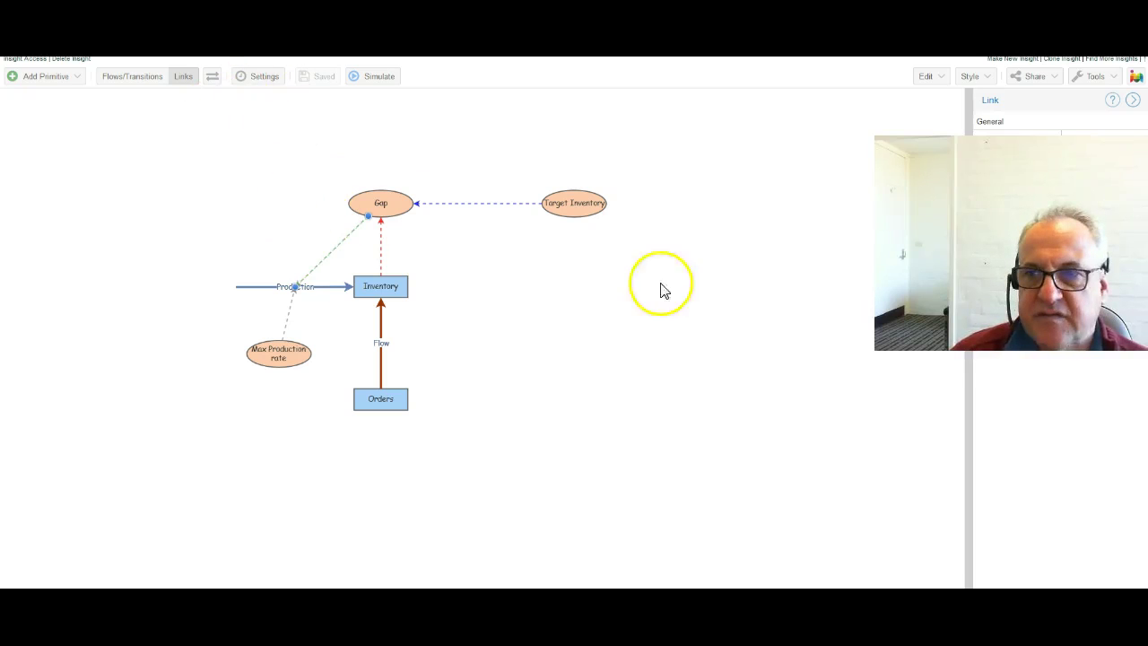
Step: Colour the Gap-to-Production link dark blue
right_click(335, 250)
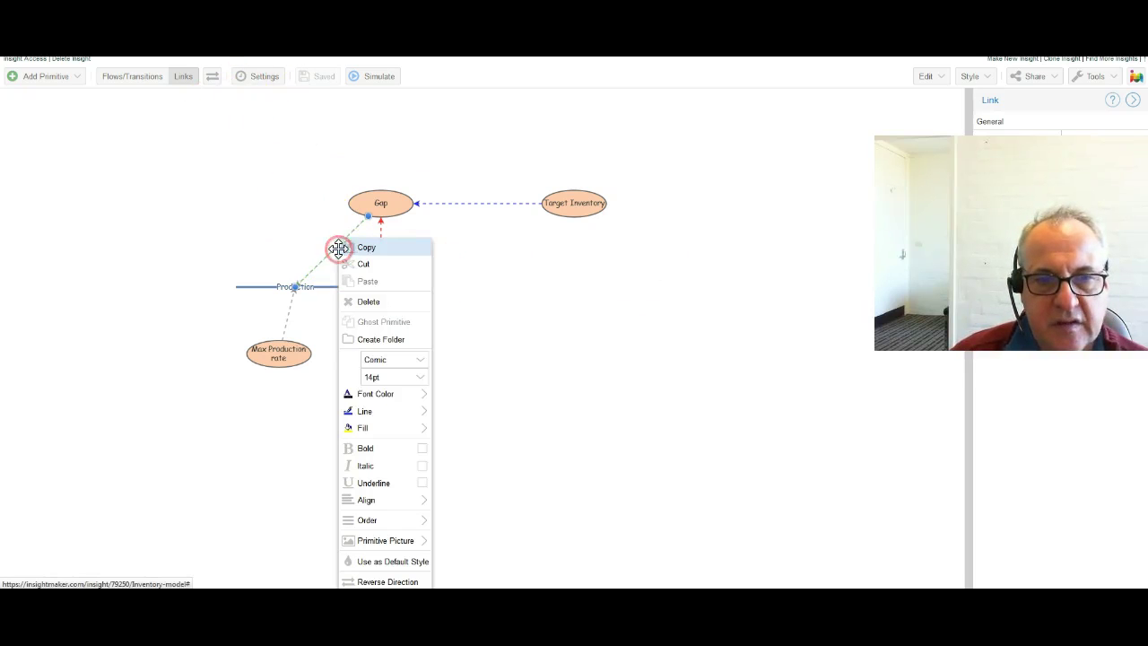
mouse_move(405, 430)
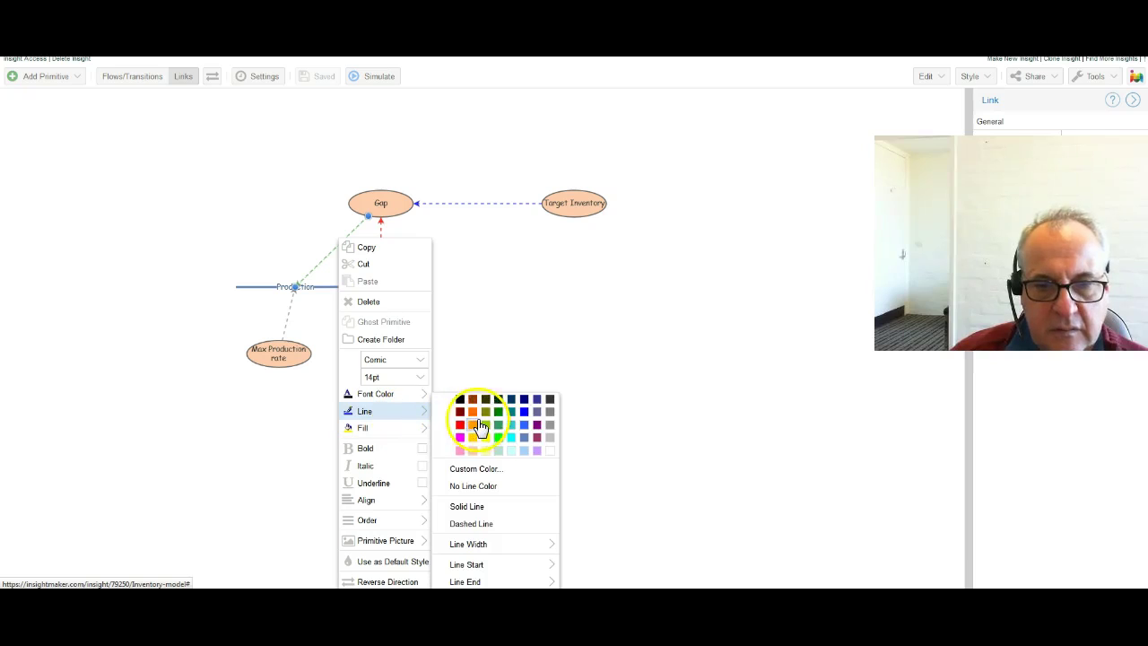
left_click(521, 413)
left_click(522, 346)
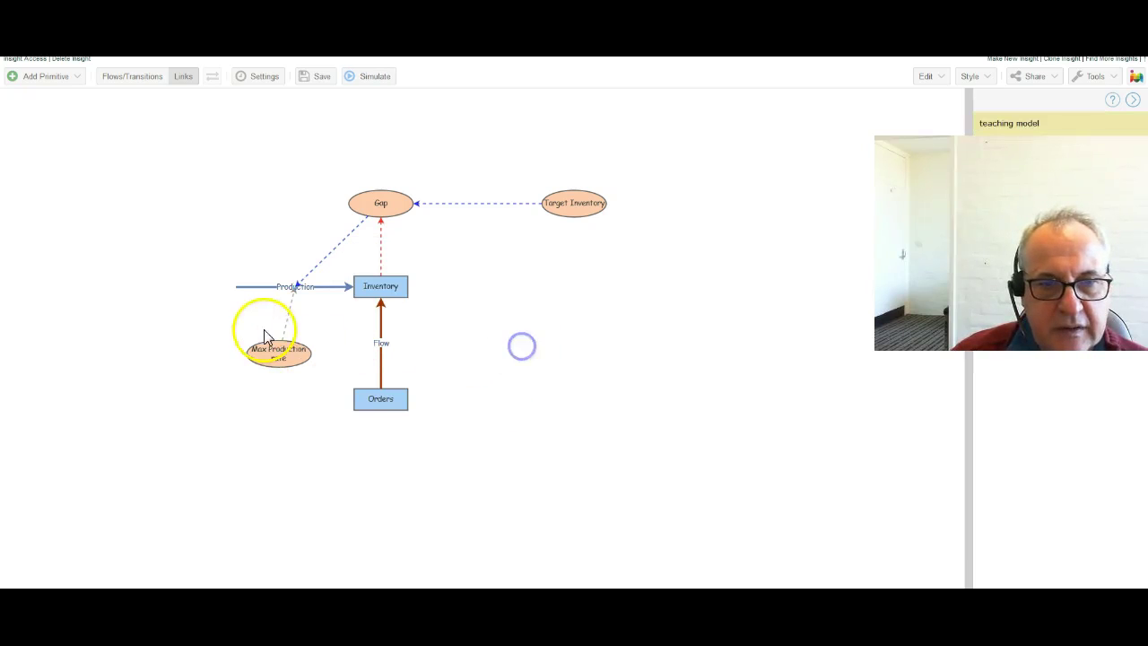
Step: Colour the Max Production rate-to-Production link light blue
left_click(287, 322)
right_click(287, 322)
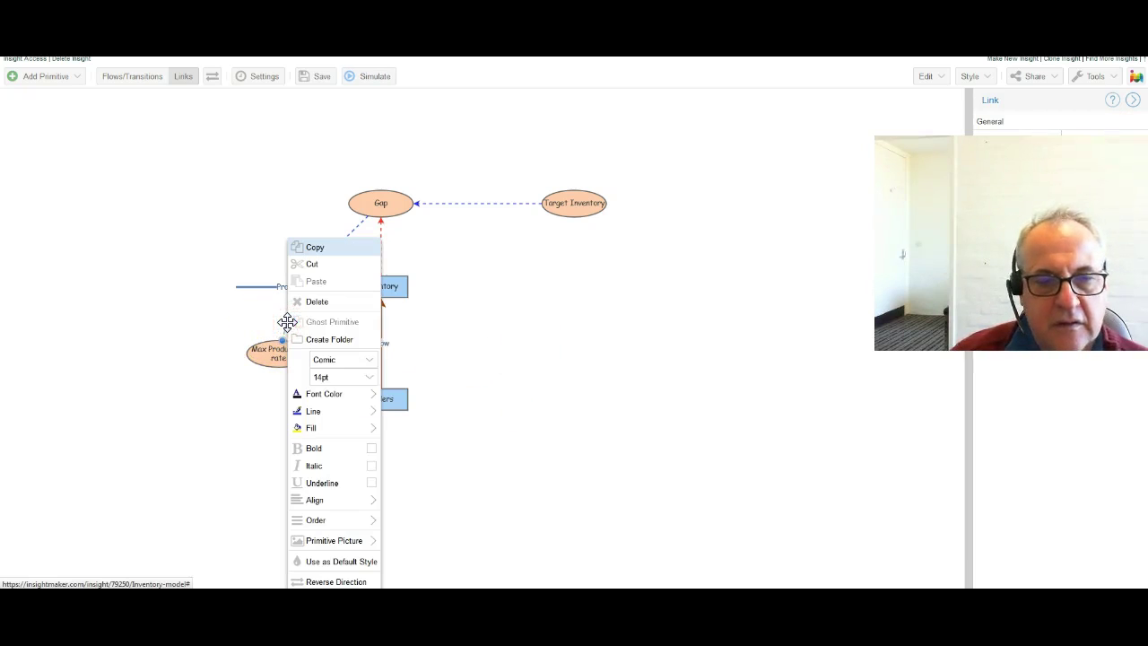
mouse_move(345, 415)
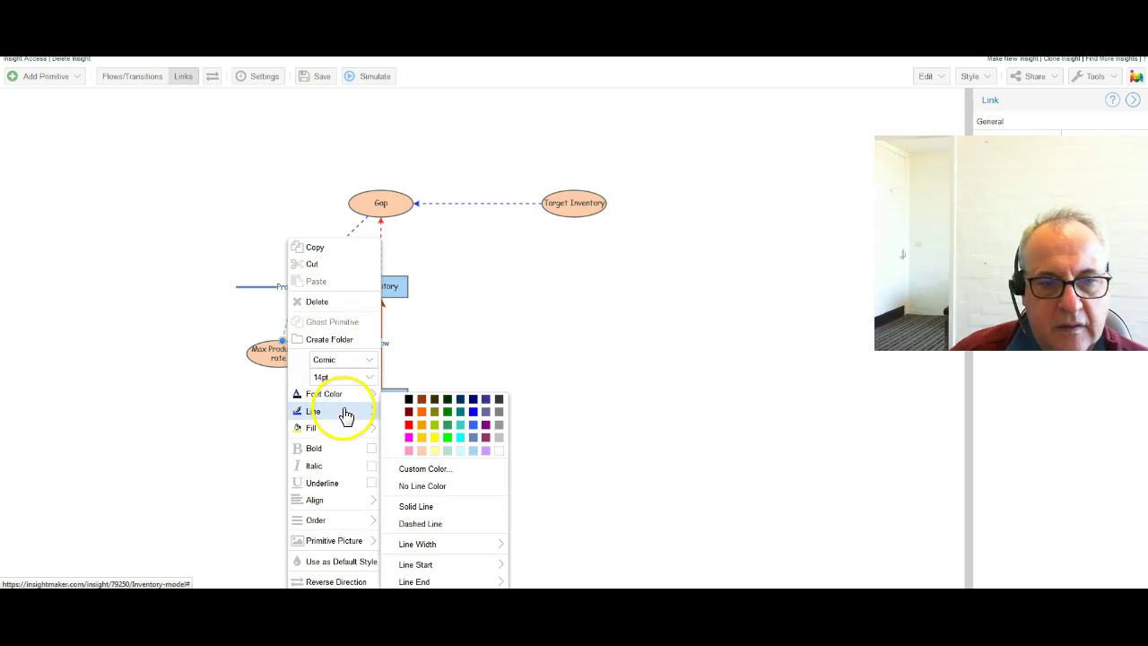
left_click(475, 432)
left_click(753, 332)
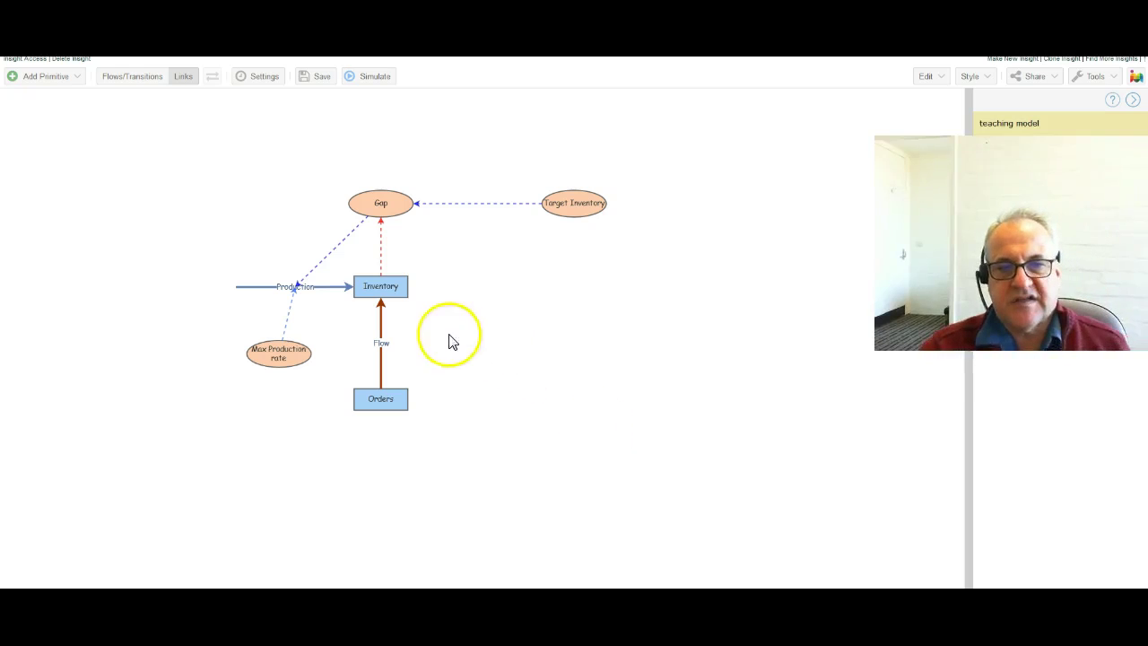
Step: Simulate the inventory model and review the 20-day Simulation Results chart before closing it
left_click(318, 289)
left_click(318, 289)
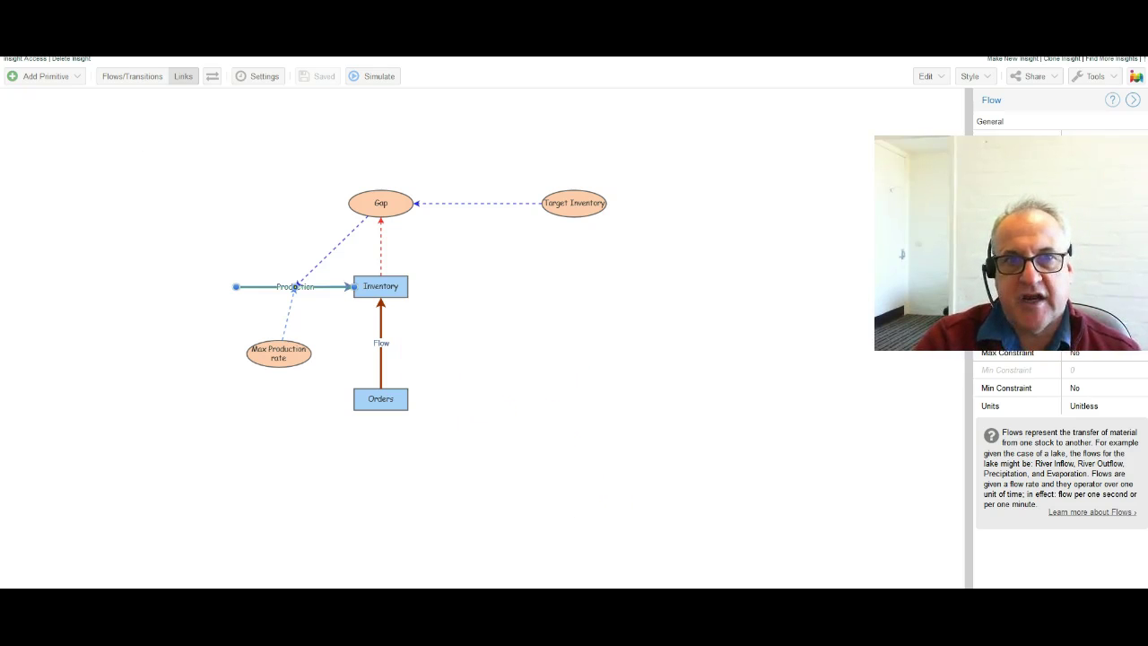
left_click(356, 80)
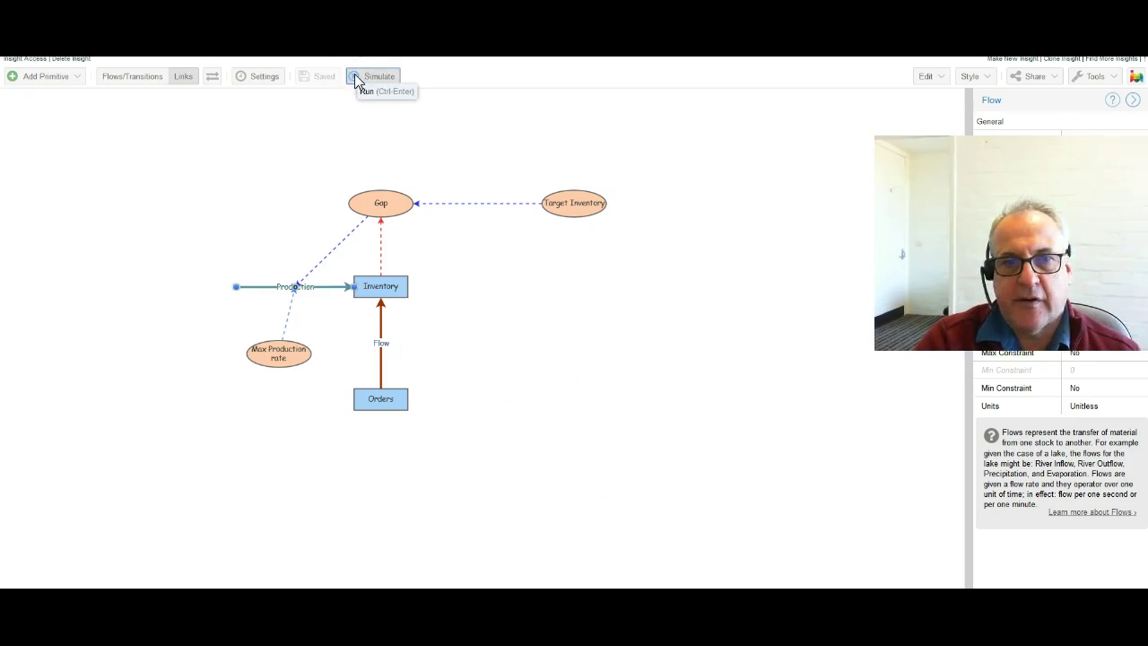
left_click(439, 105)
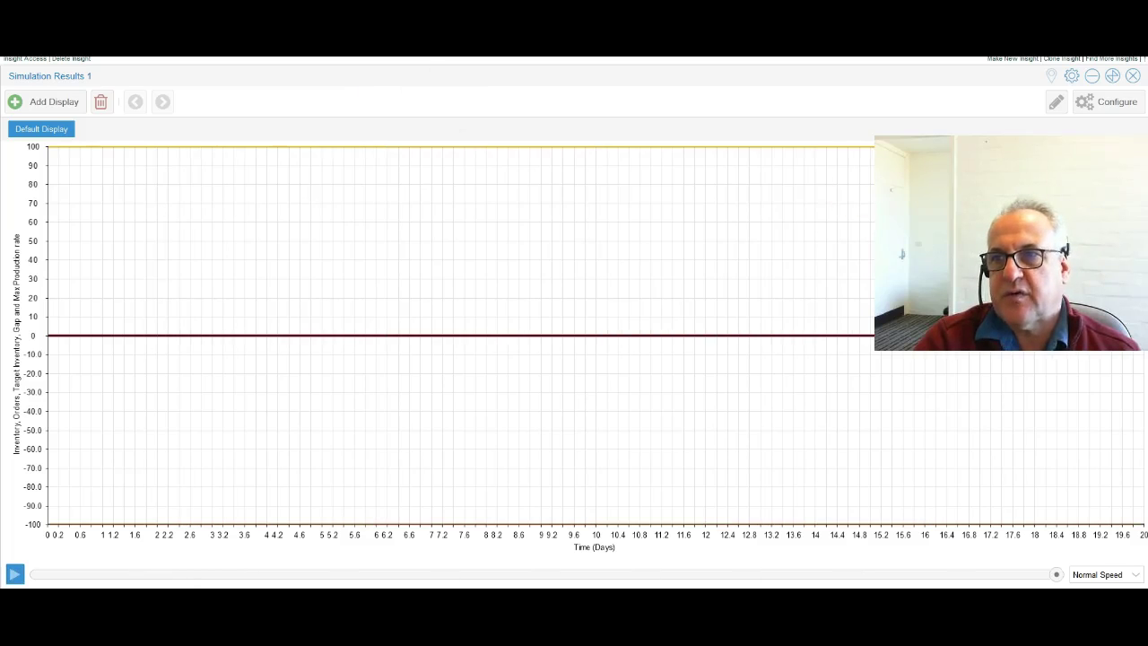
left_click(1133, 76)
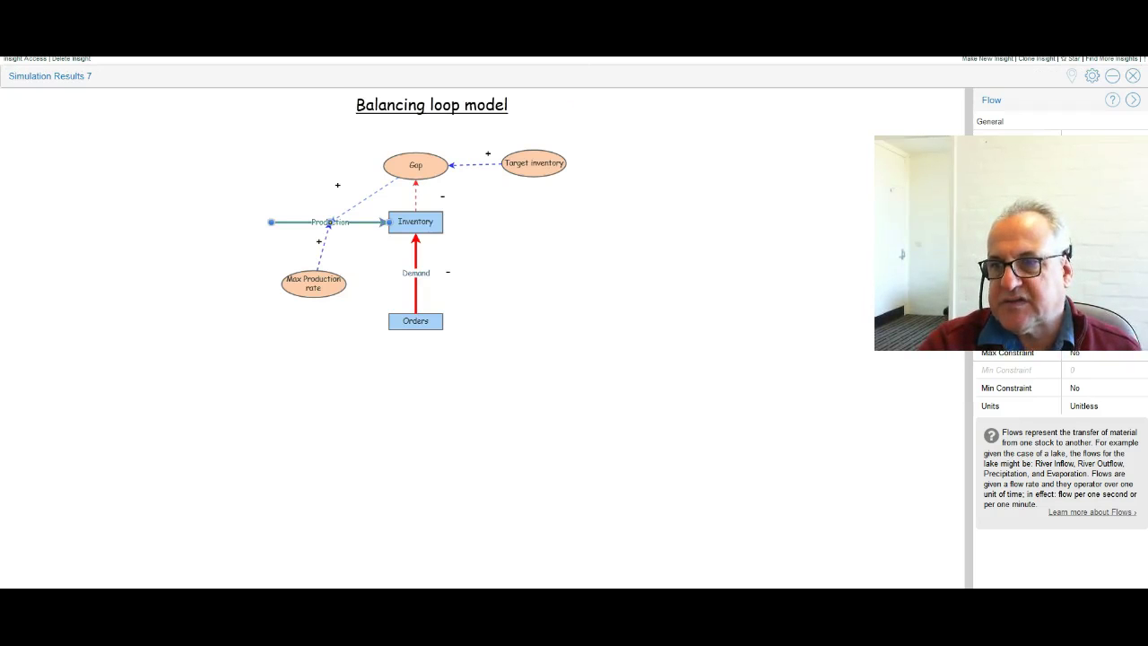
Step: Set Production's flow rate to IfThenElse([Gap]>[Max Production rate],[Max Production rate],[Gap]), copied from the reference model
left_click(1103, 175)
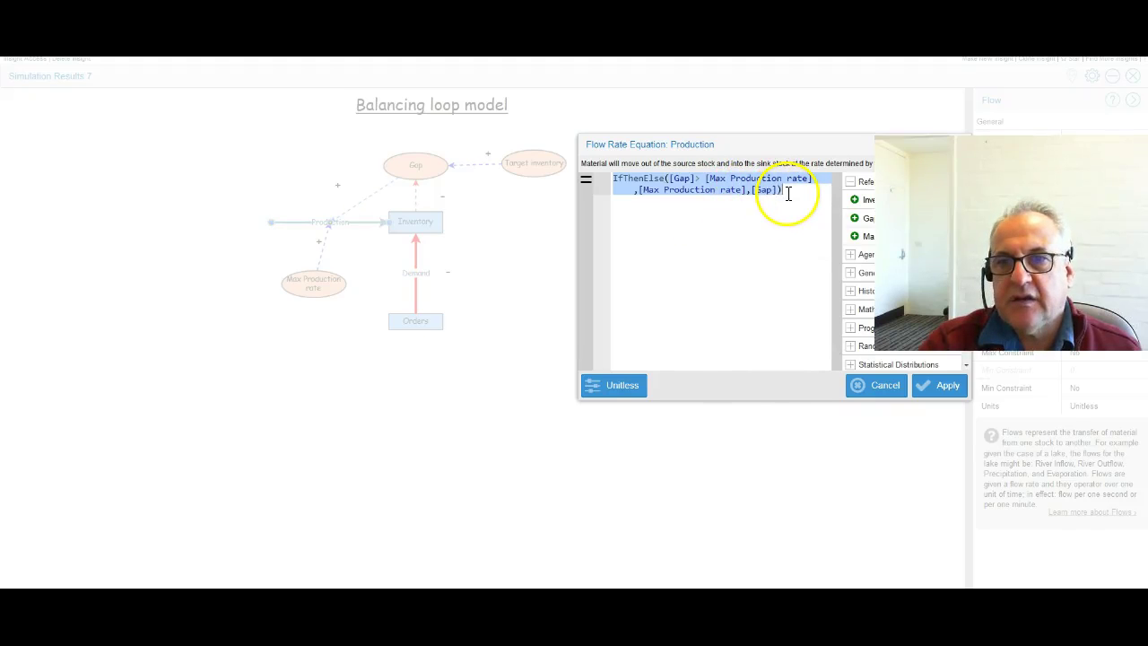
left_click_drag(801, 199, 621, 177)
key("ctrl+c")
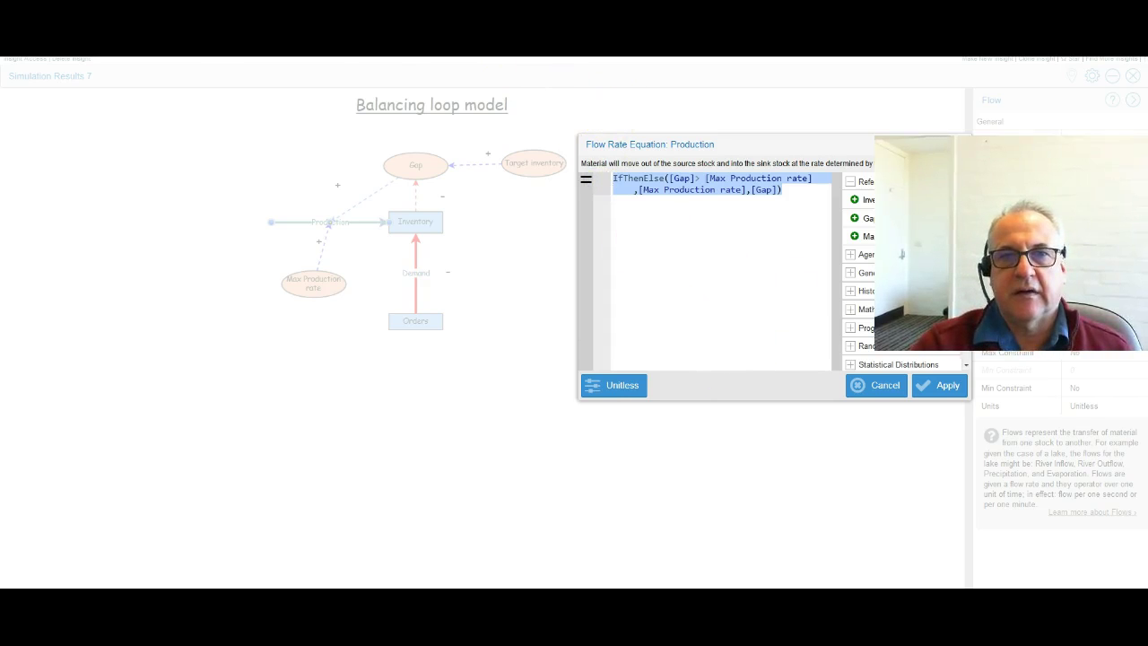
key("Escape")
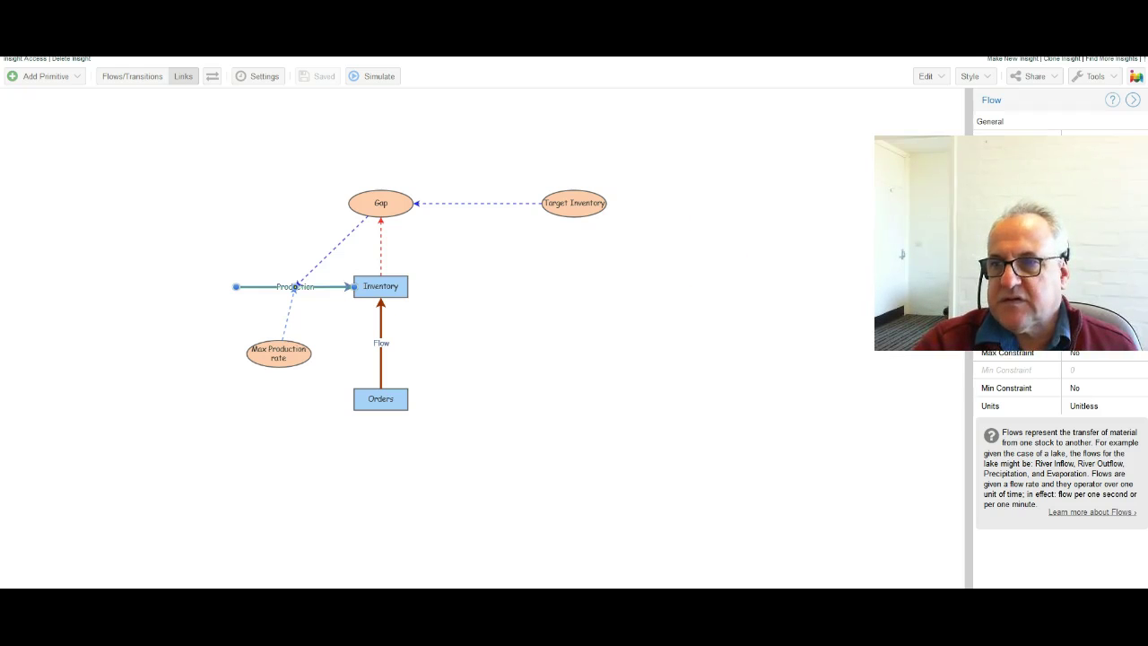
double_click(295, 286)
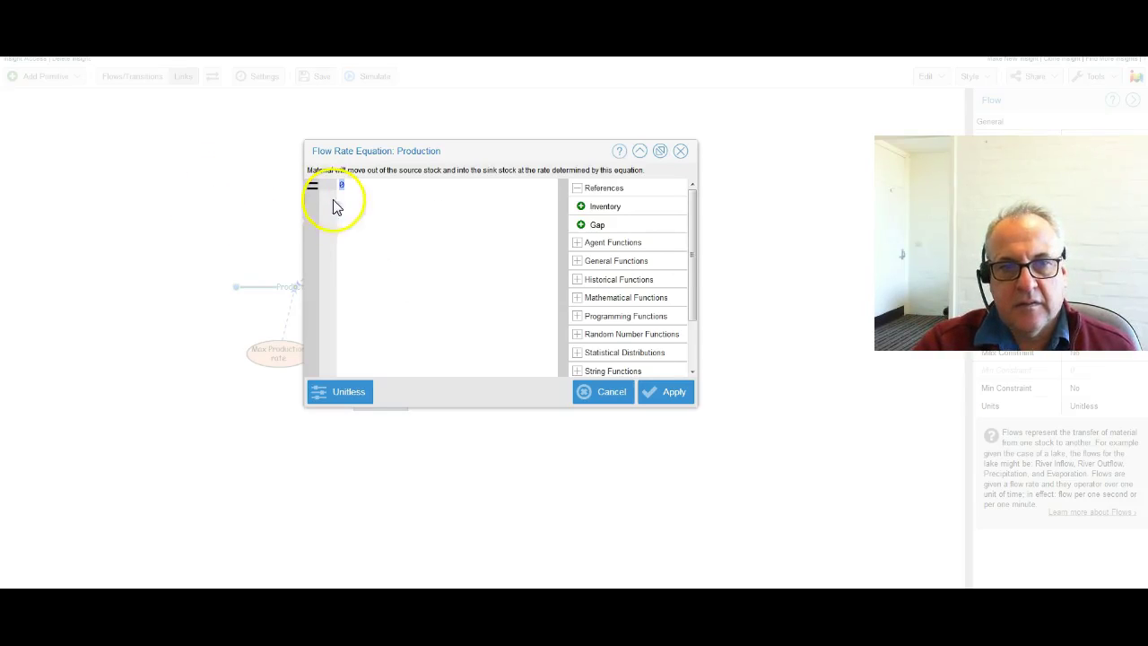
left_click(343, 187)
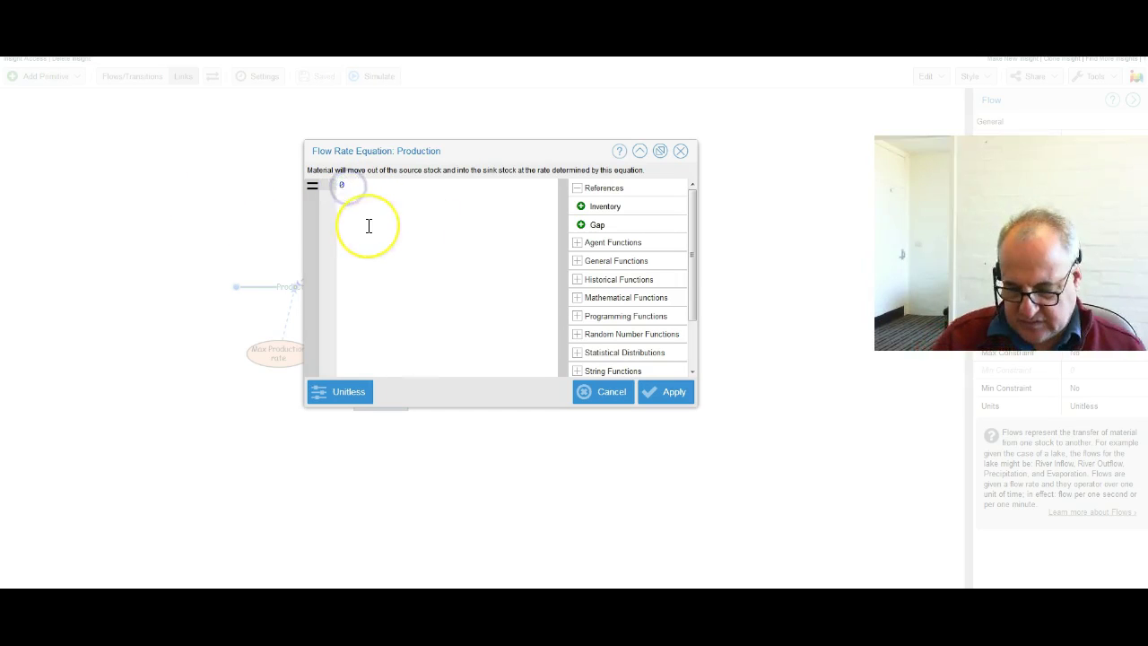
key("ctrl+v")
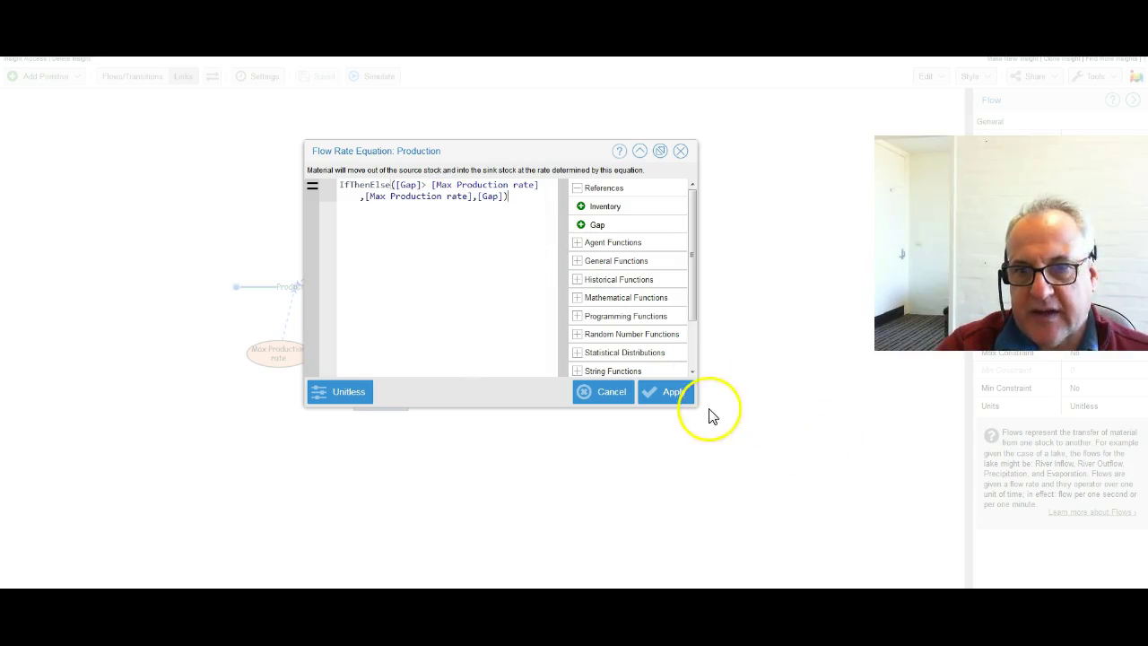
left_click(671, 394)
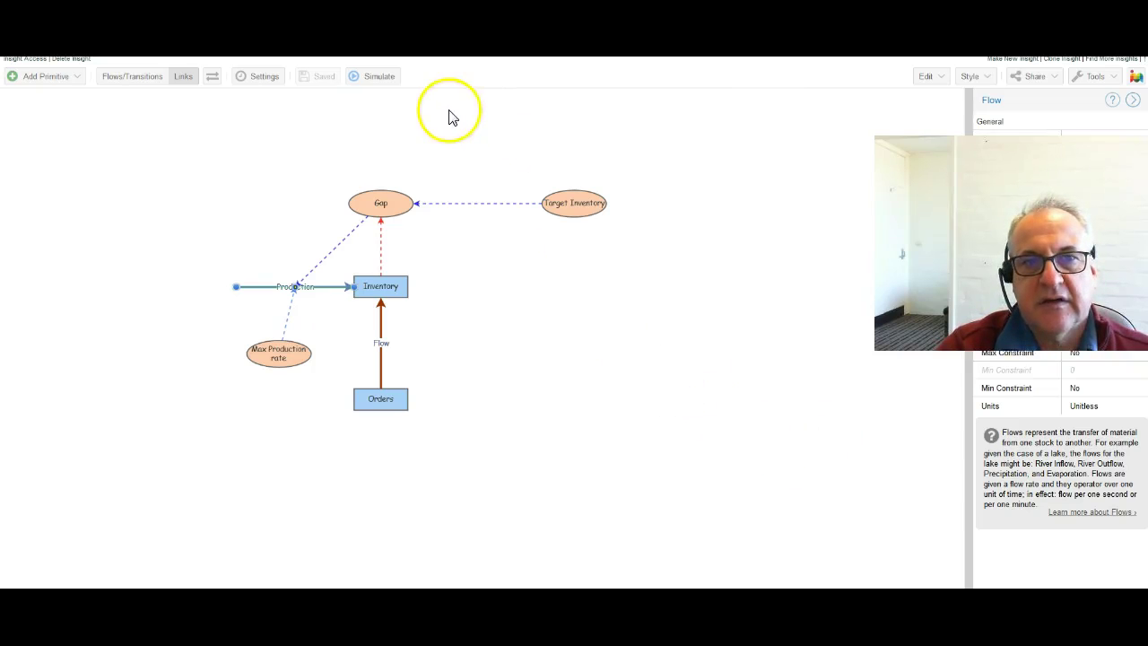
Step: Apply the new Production equation, run the model and dismiss the missing-primitive error
left_click(384, 80)
left_click(811, 497)
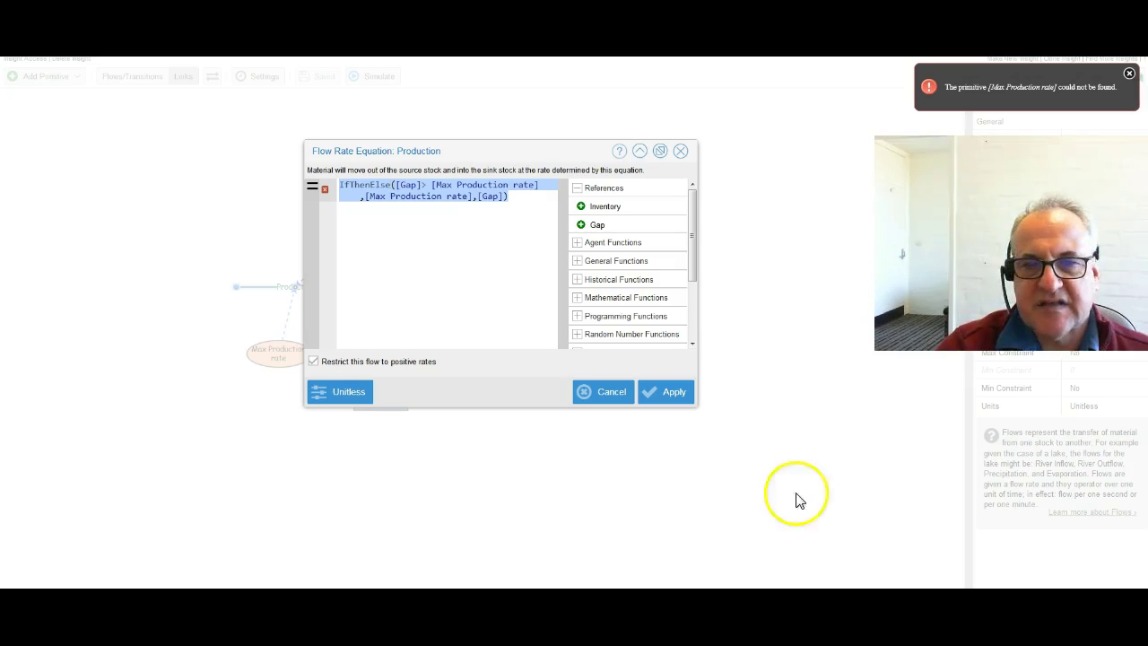
left_click(674, 398)
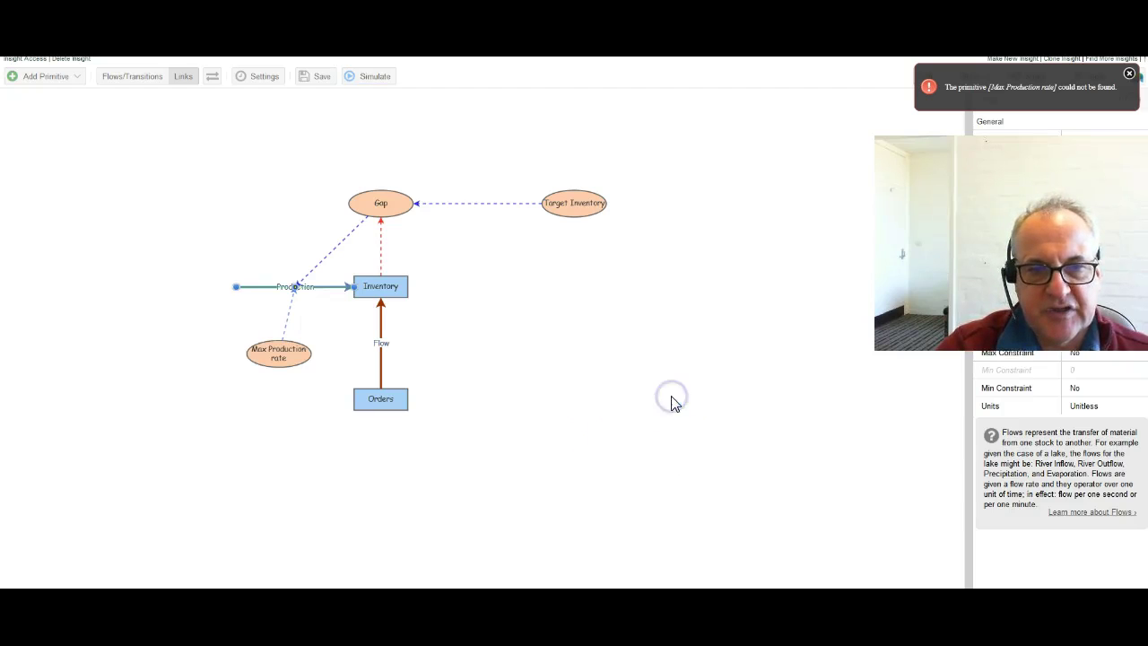
left_click(286, 326)
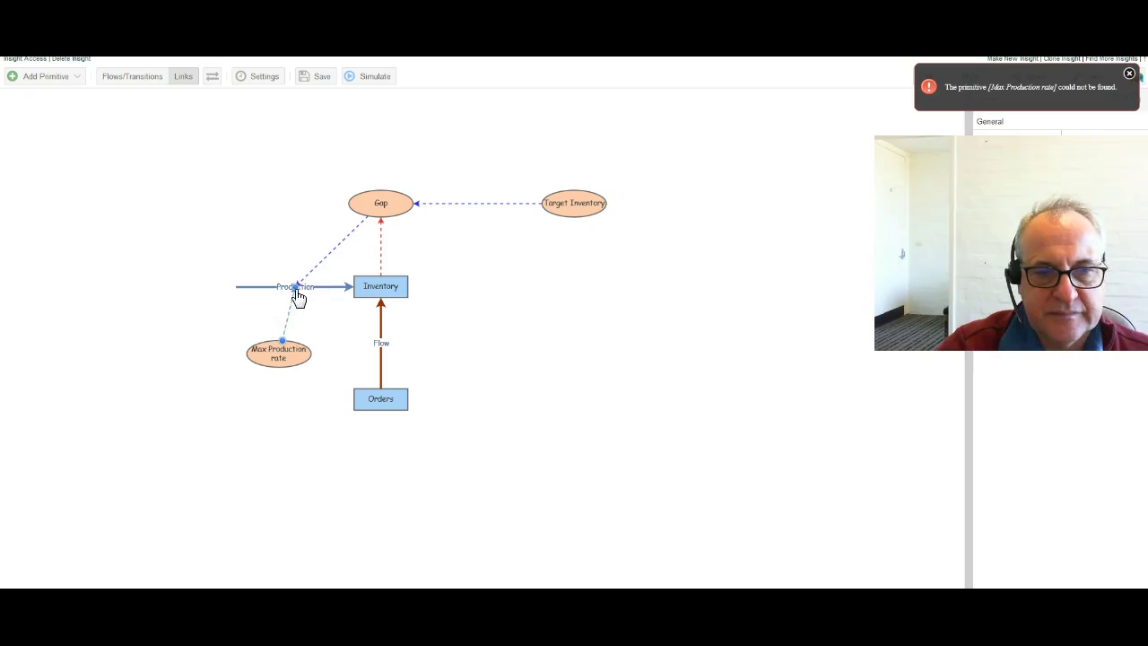
left_click(280, 352)
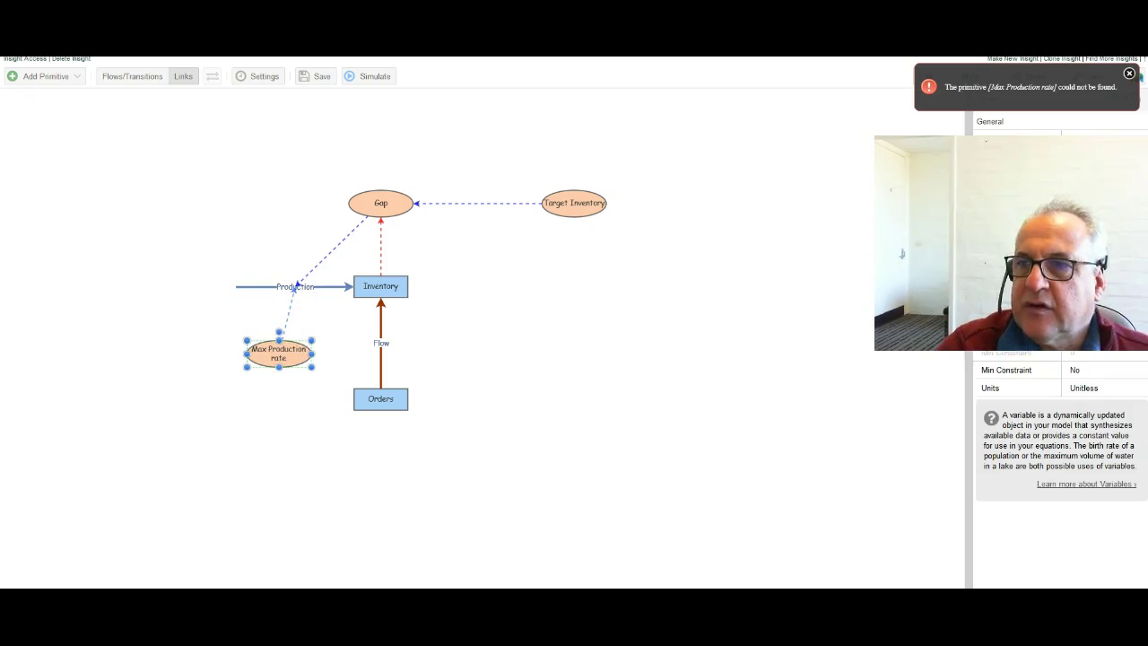
left_click(1132, 75)
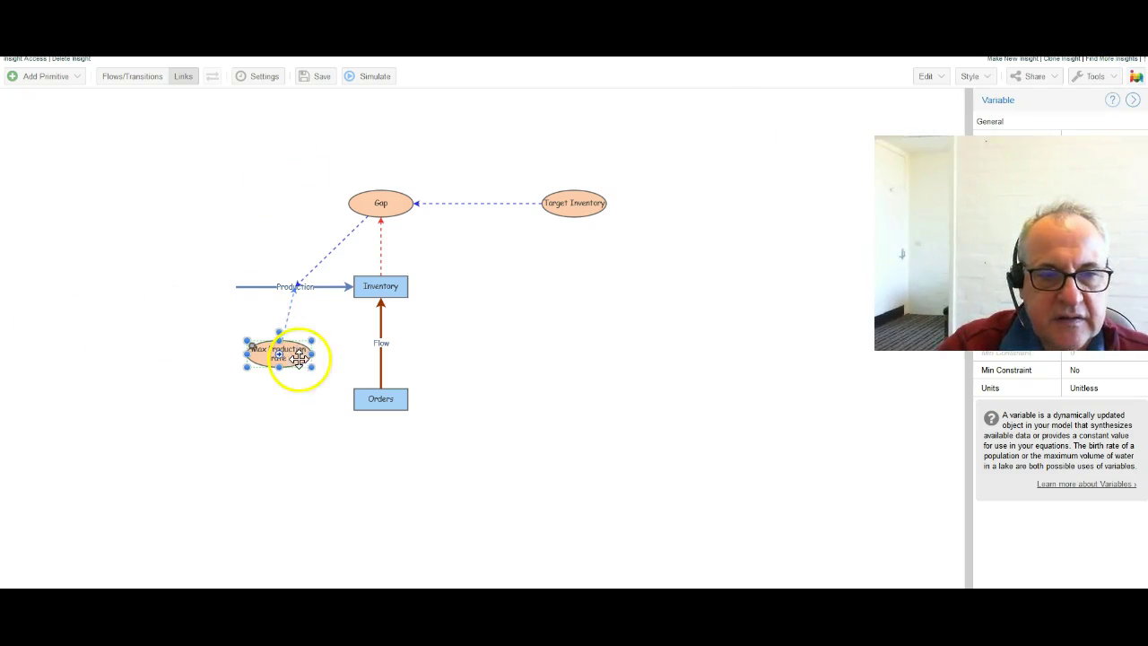
Step: Reattach the link's end onto Max Production rate so it feeds the Production flow
left_click(290, 310)
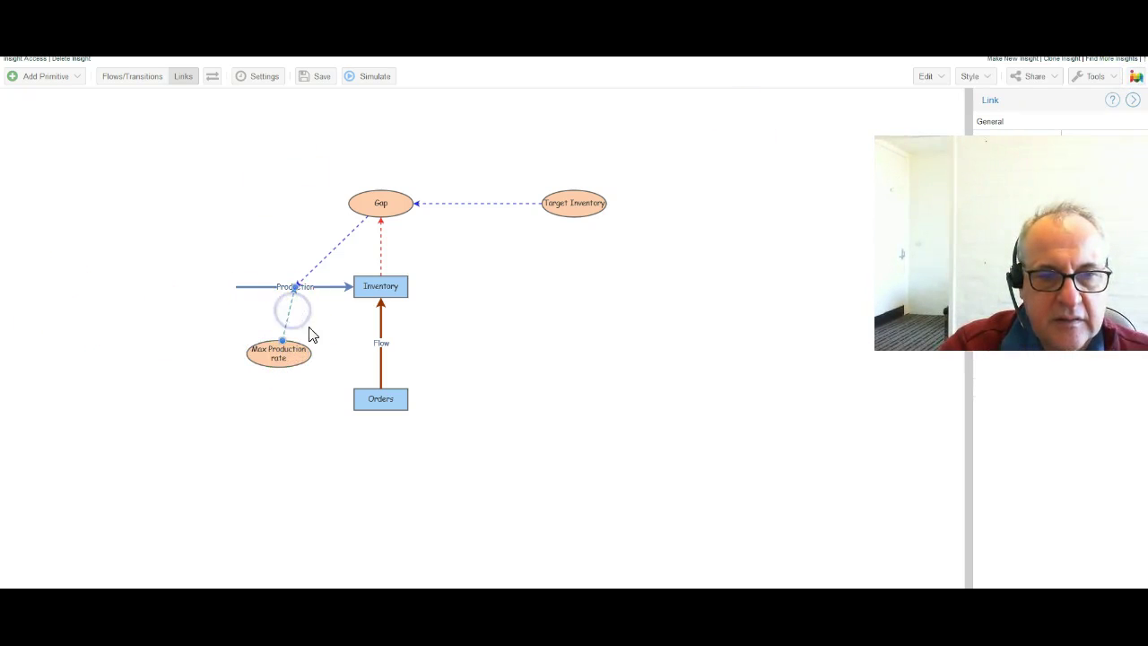
left_click_drag(277, 342, 280, 340)
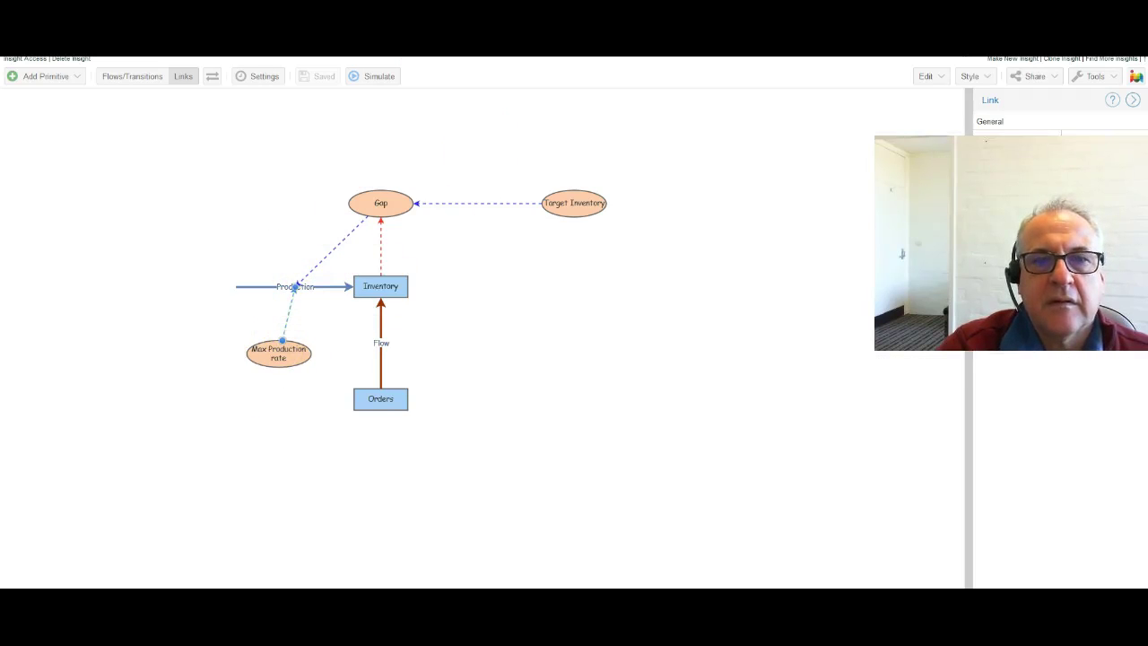
left_click(284, 358)
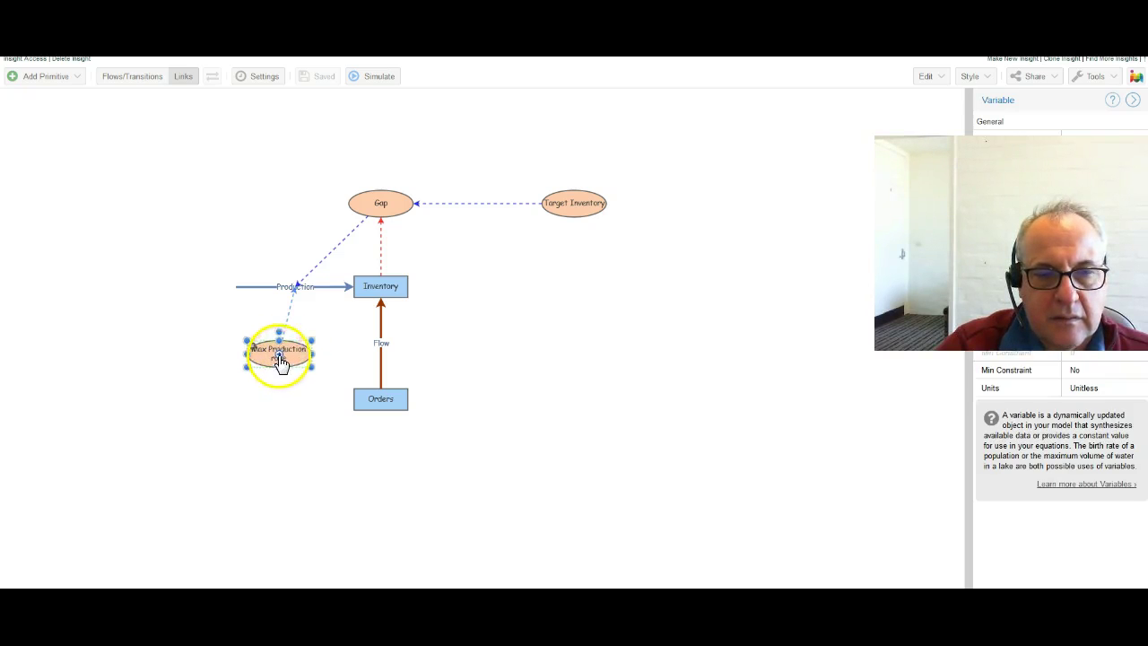
double_click(290, 297)
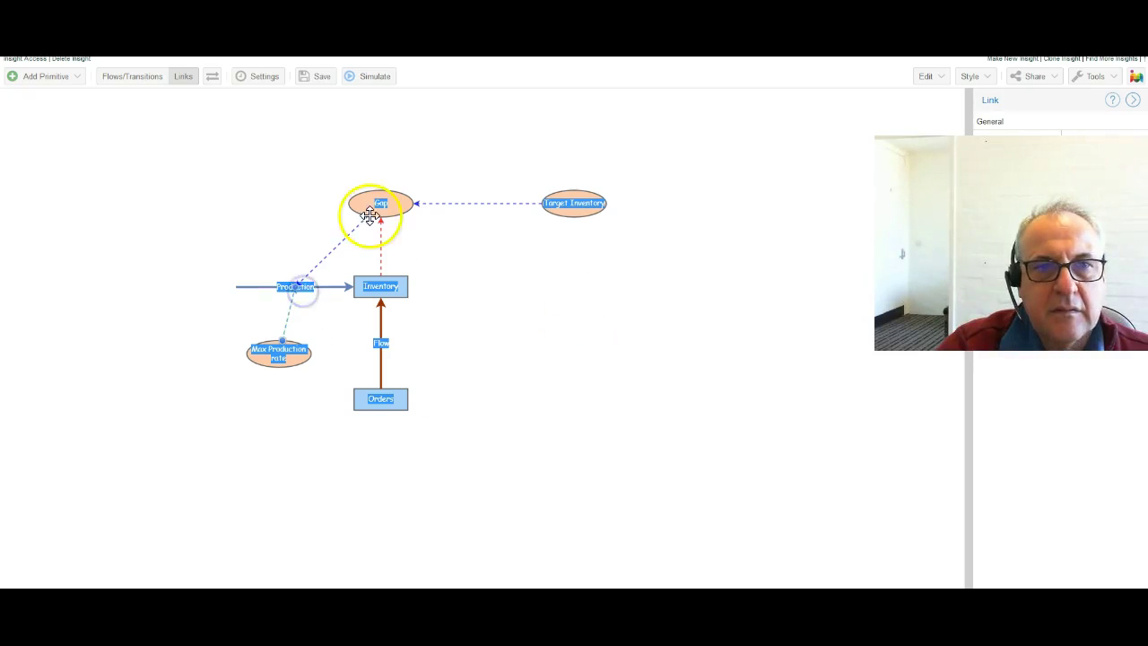
left_click(373, 77)
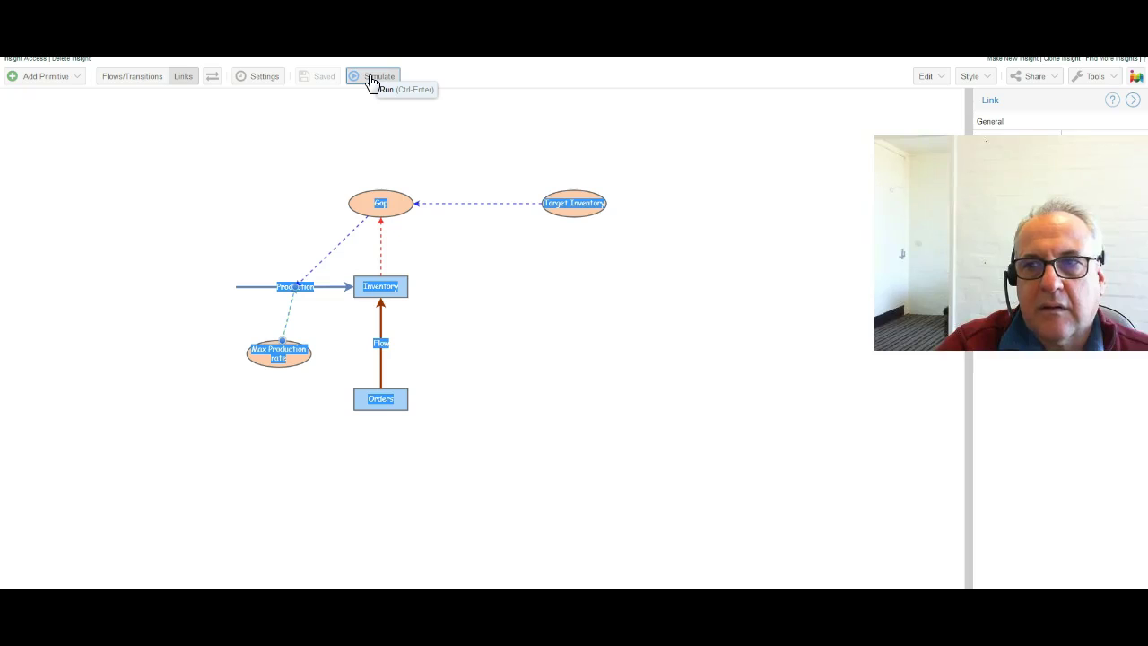
left_click(375, 80)
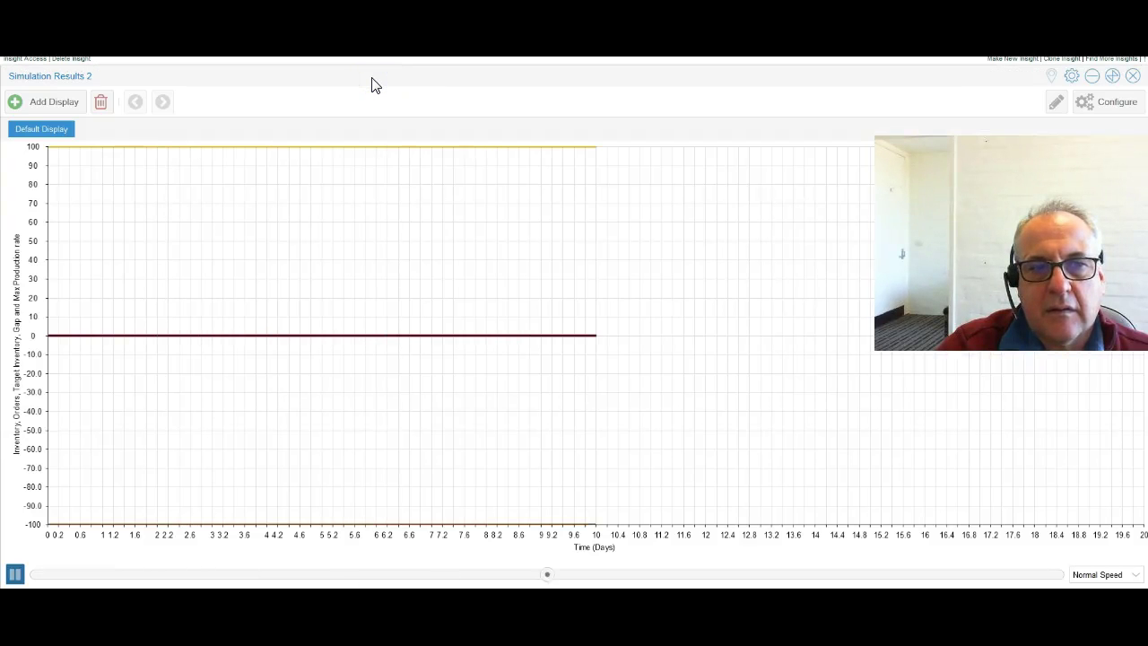
left_click(958, 95)
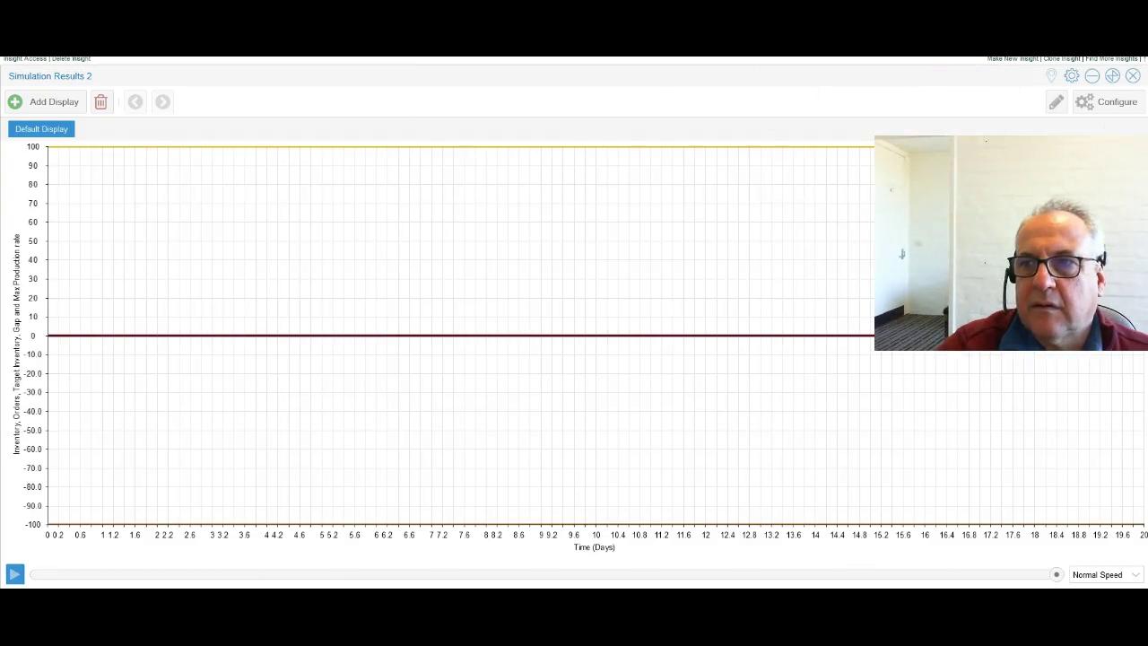
left_click(1132, 77)
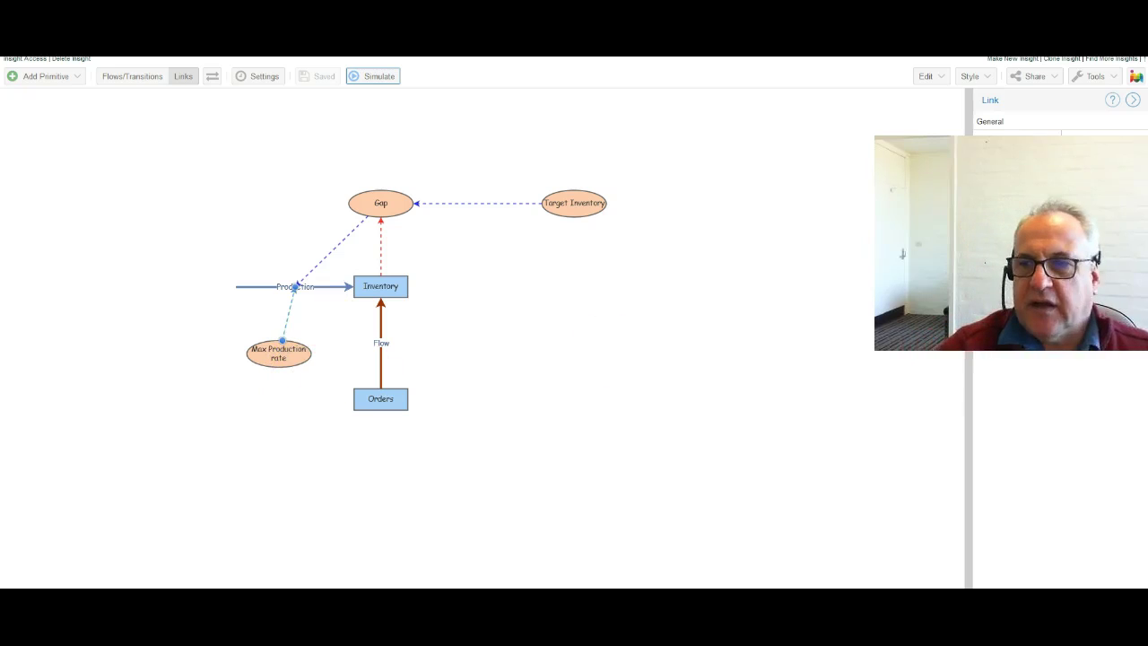
left_click(296, 355)
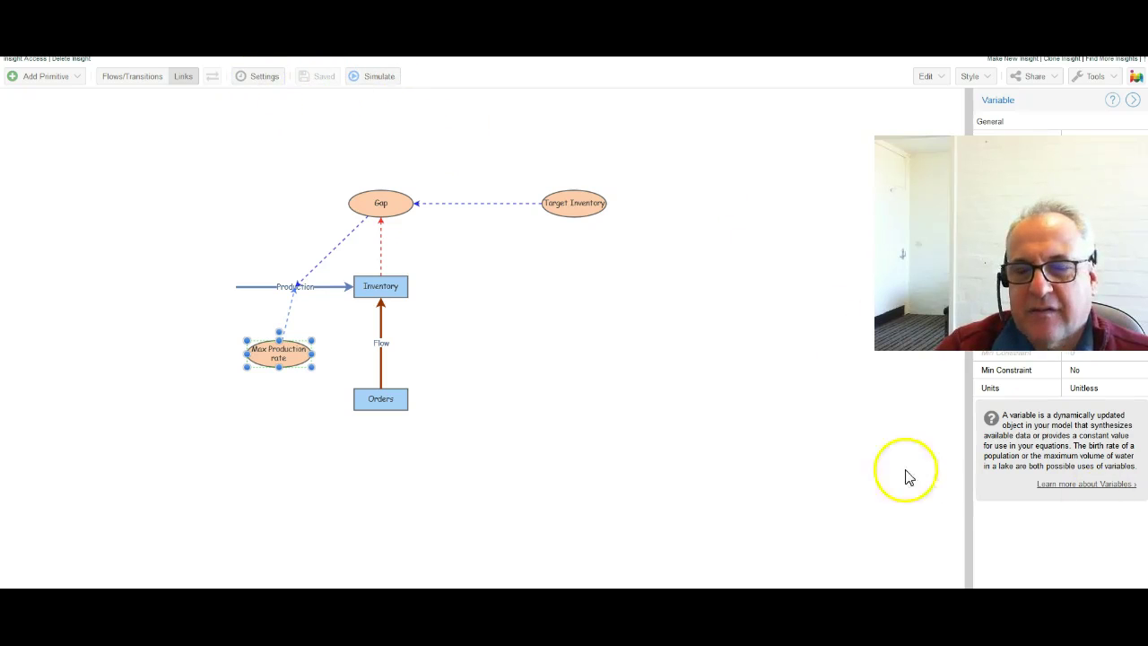
left_click(565, 405)
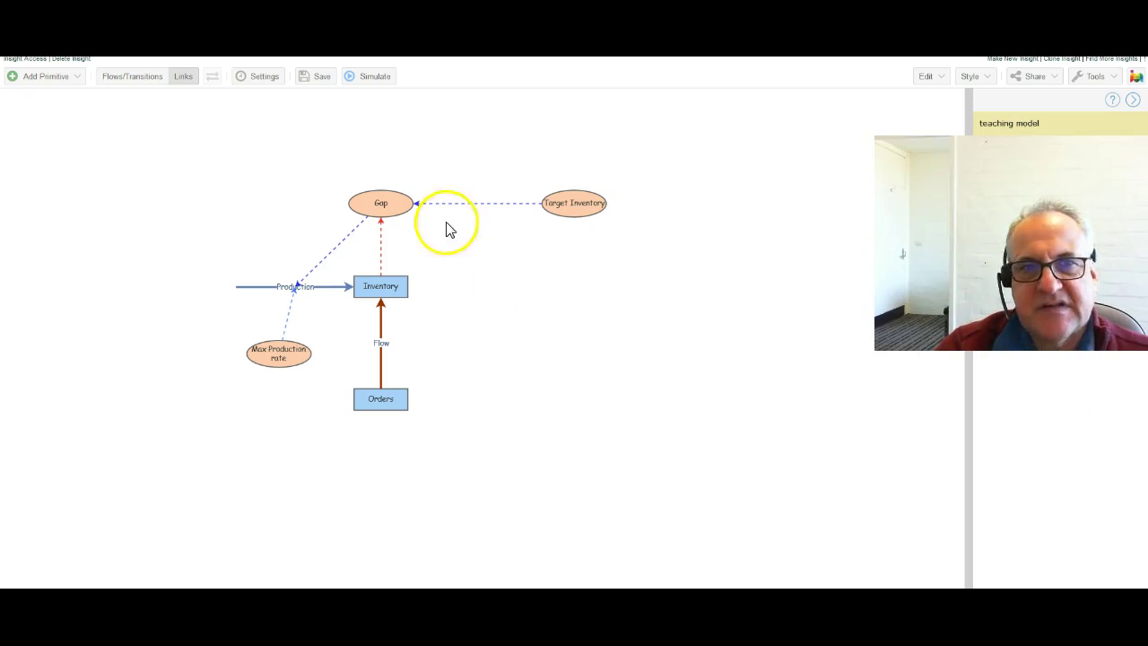
Step: Simulate the model and set the results chart's Legend Position to Top
left_click(386, 78)
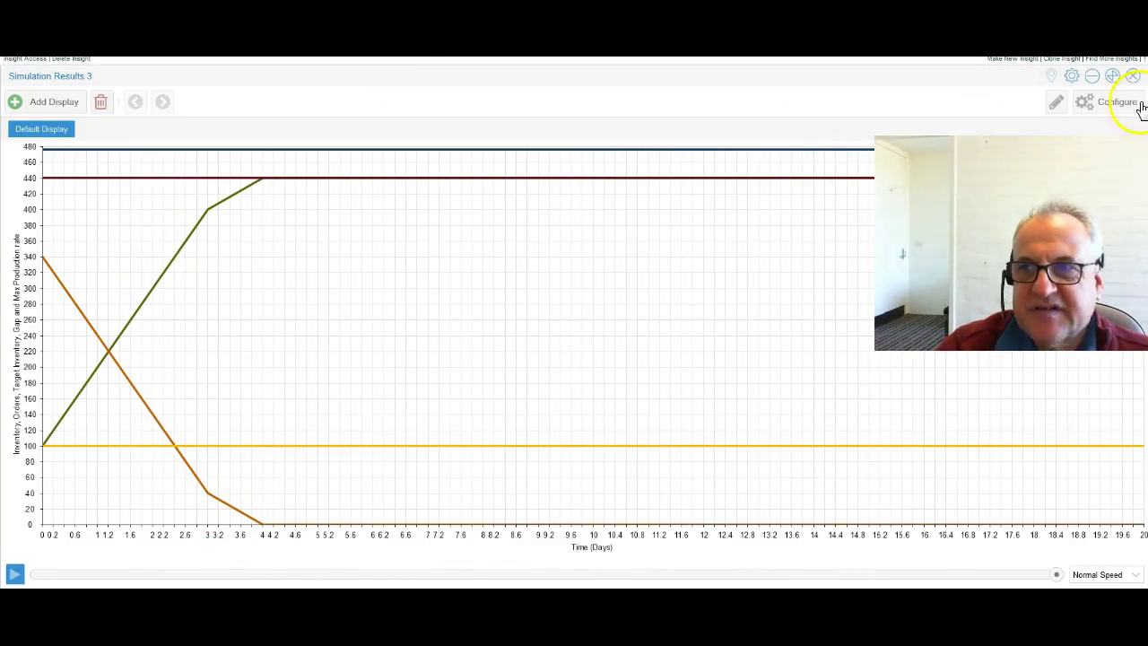
left_click(1113, 76)
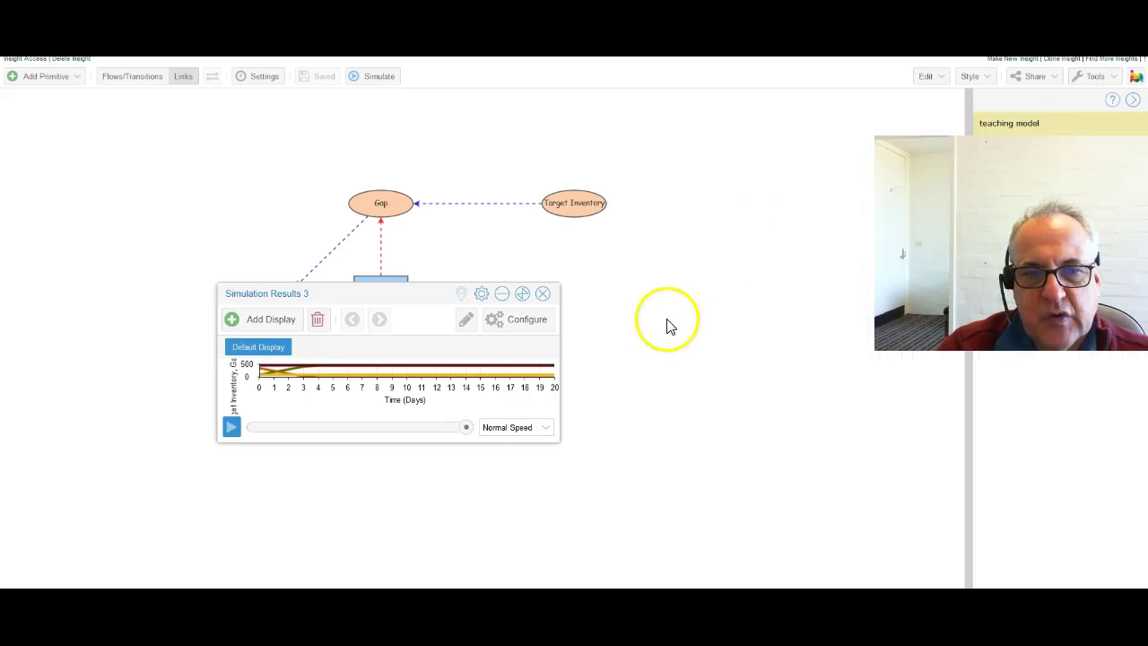
left_click_drag(558, 441, 709, 530)
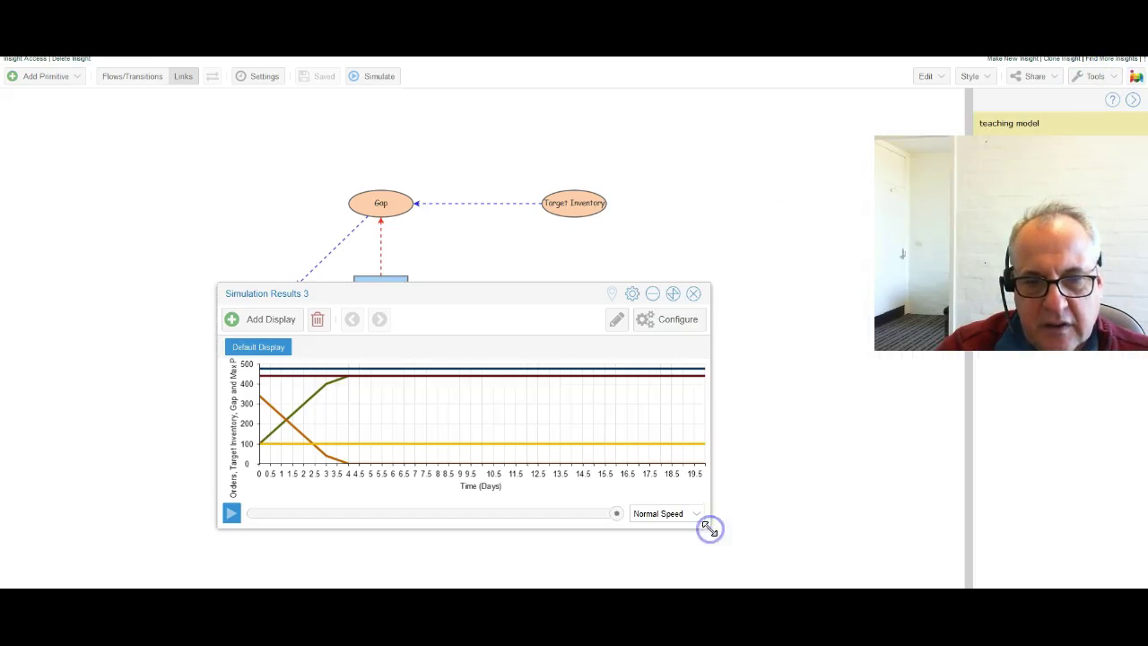
left_click(680, 323)
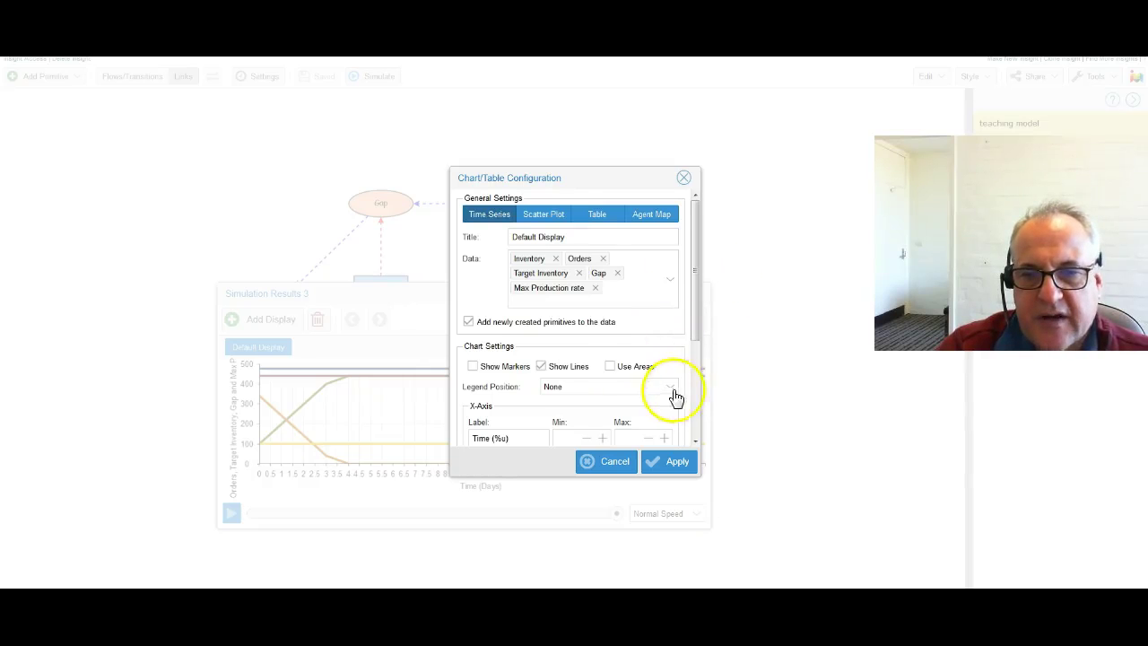
left_click(671, 387)
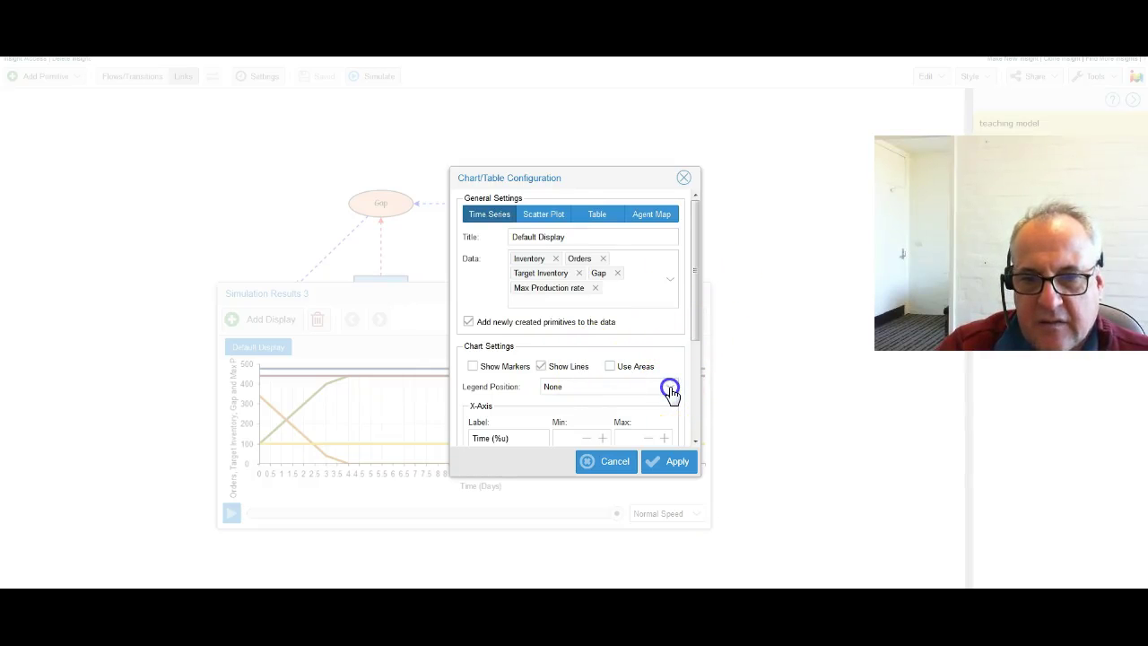
left_click(643, 428)
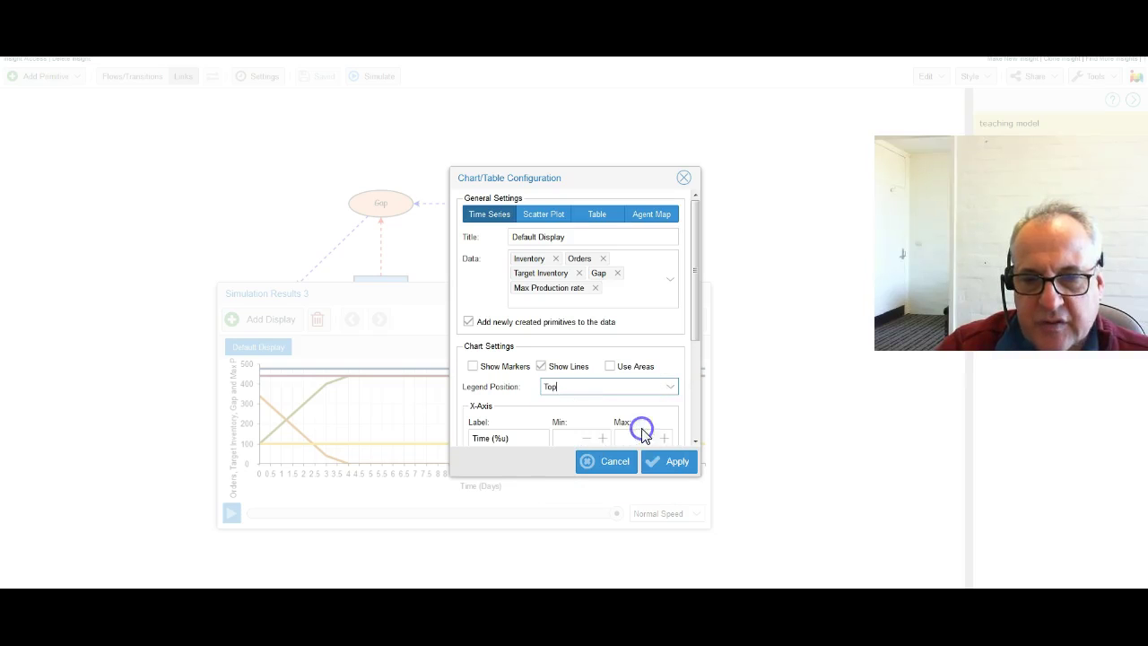
left_click(699, 460)
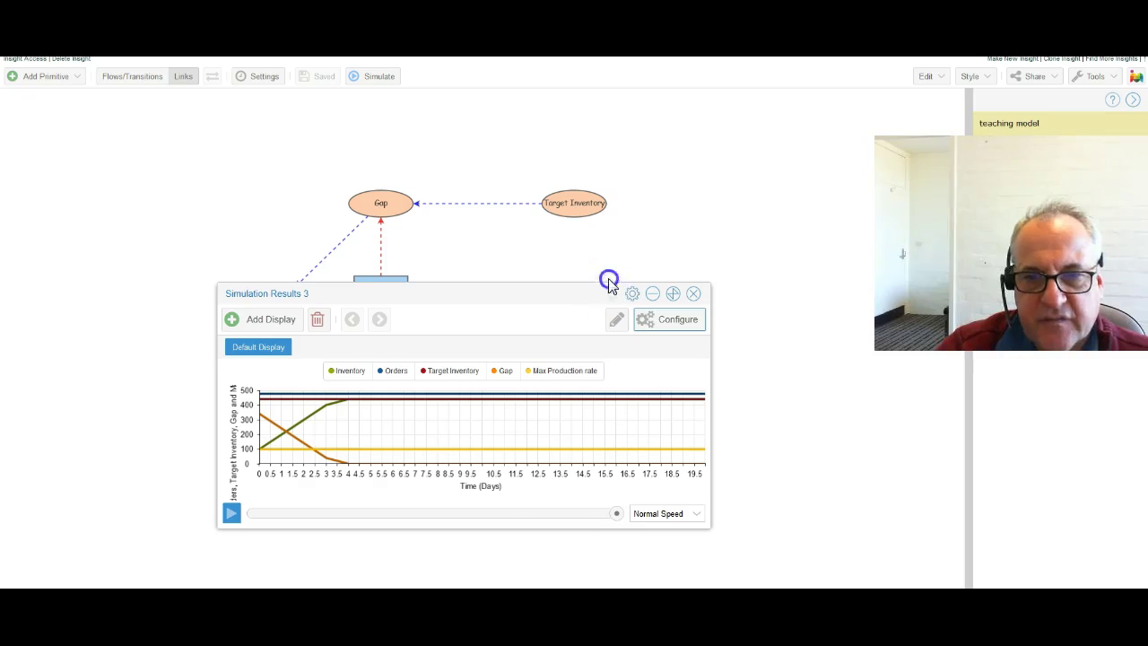
left_click_drag(609, 284, 406, 168)
Step: Rerun the simulation to compare Inventory rising to the 440 target as Gap falls
left_click(377, 79)
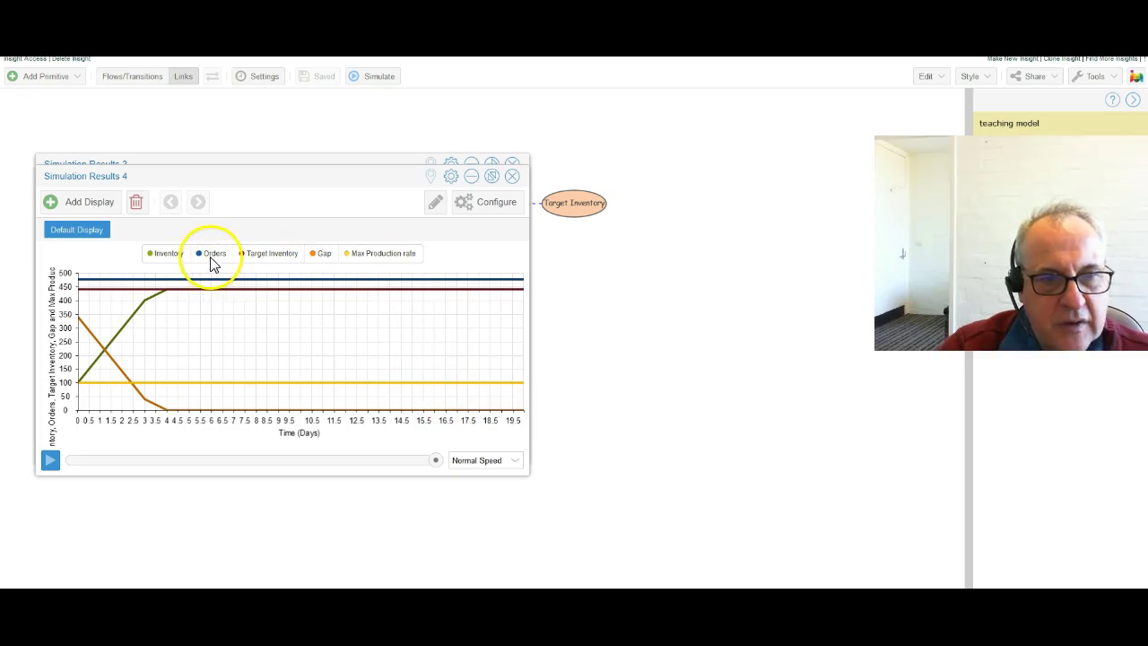
mouse_move(82, 384)
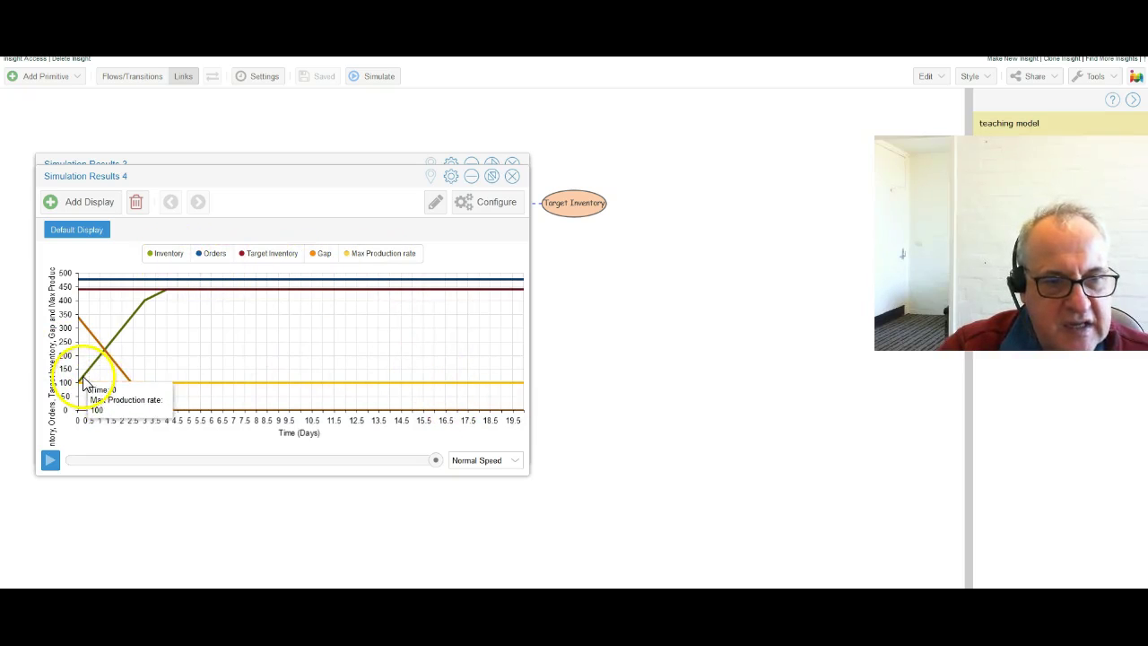
mouse_move(158, 304)
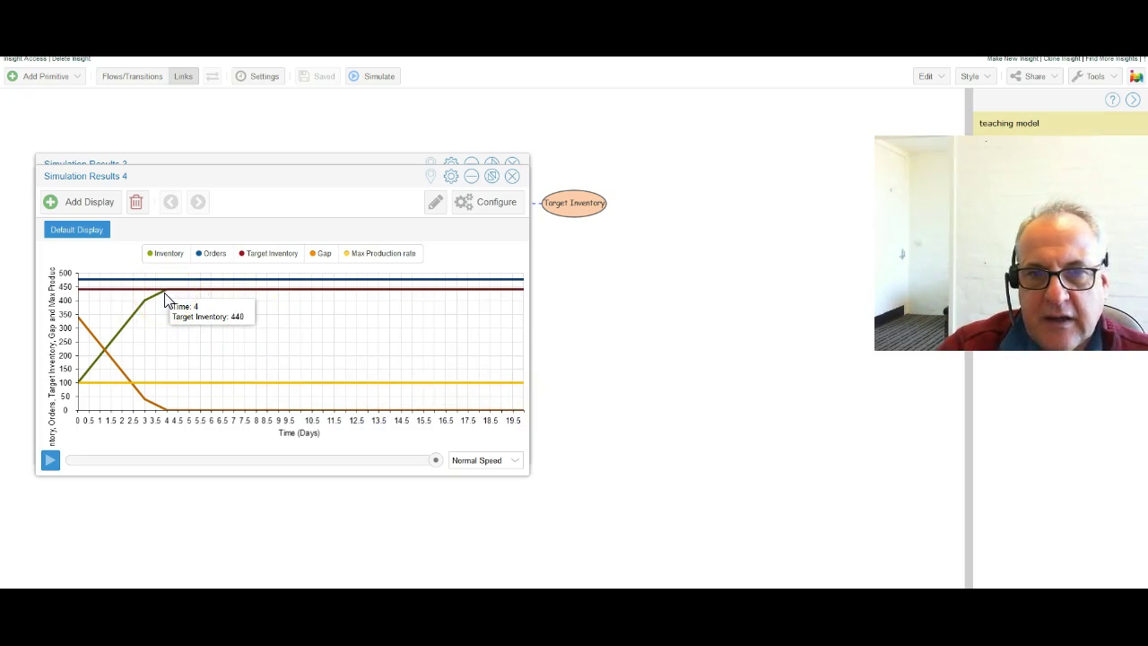
left_click(679, 462)
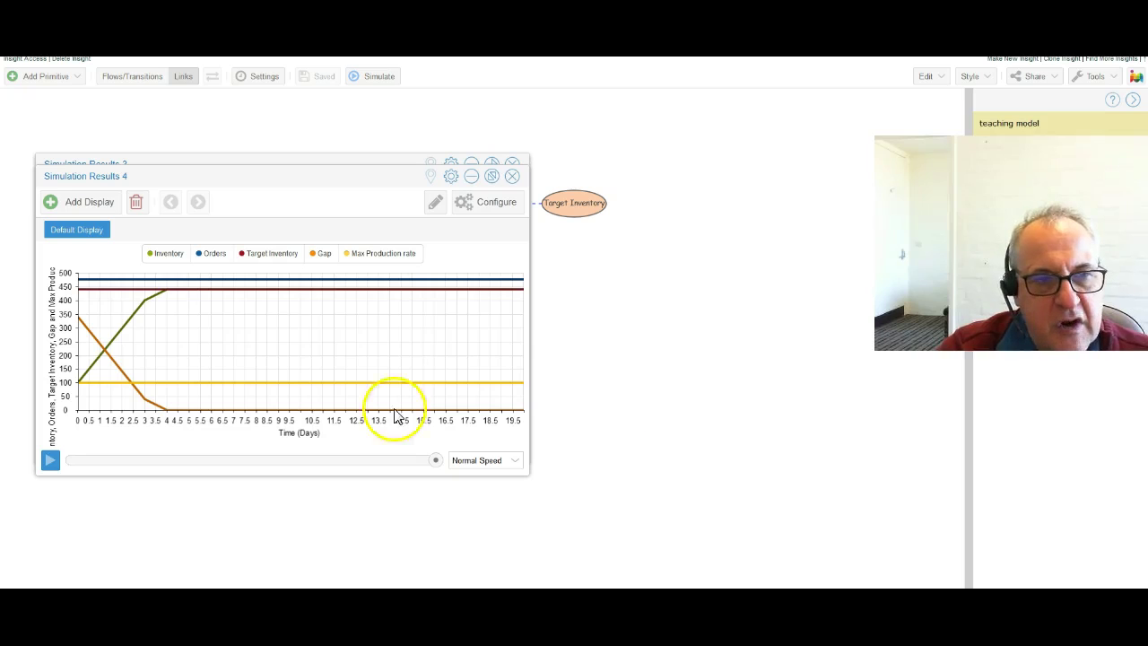
mouse_move(169, 294)
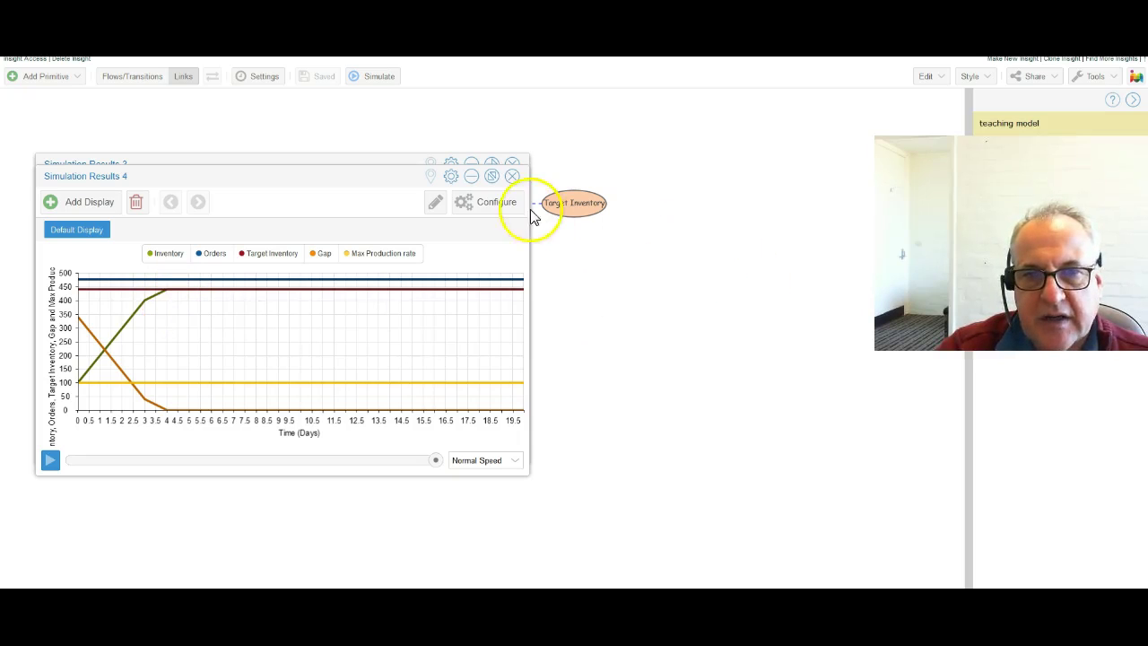
Step: Close the results windows and add a title text reading 'Balancing loop model production and inventory'
left_click(511, 177)
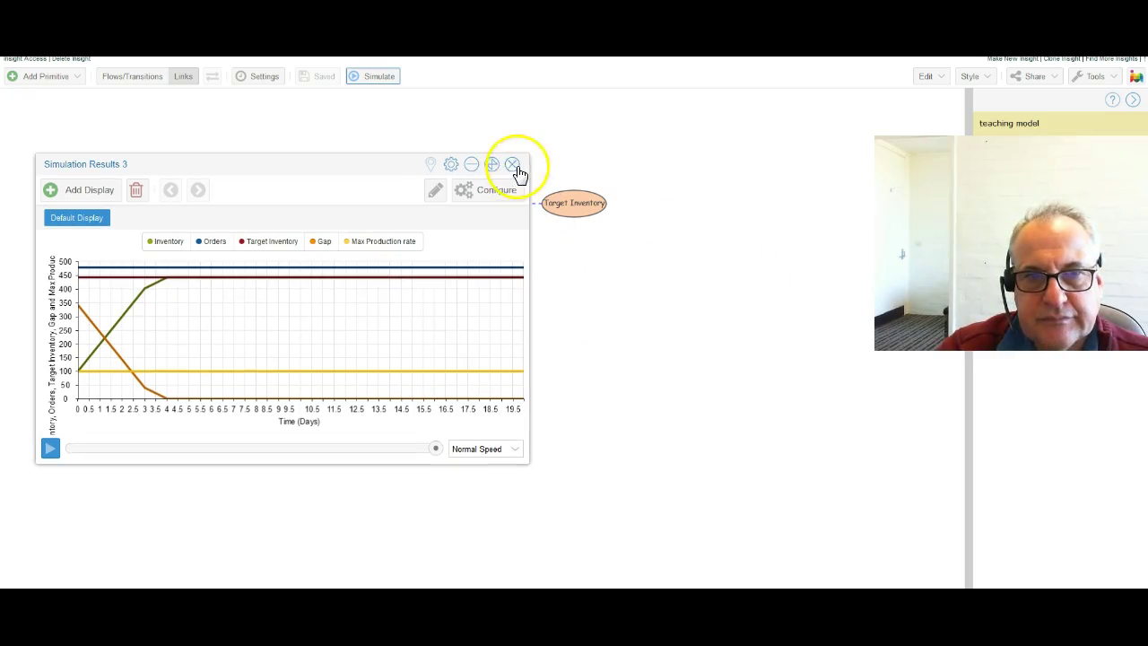
left_click(513, 165)
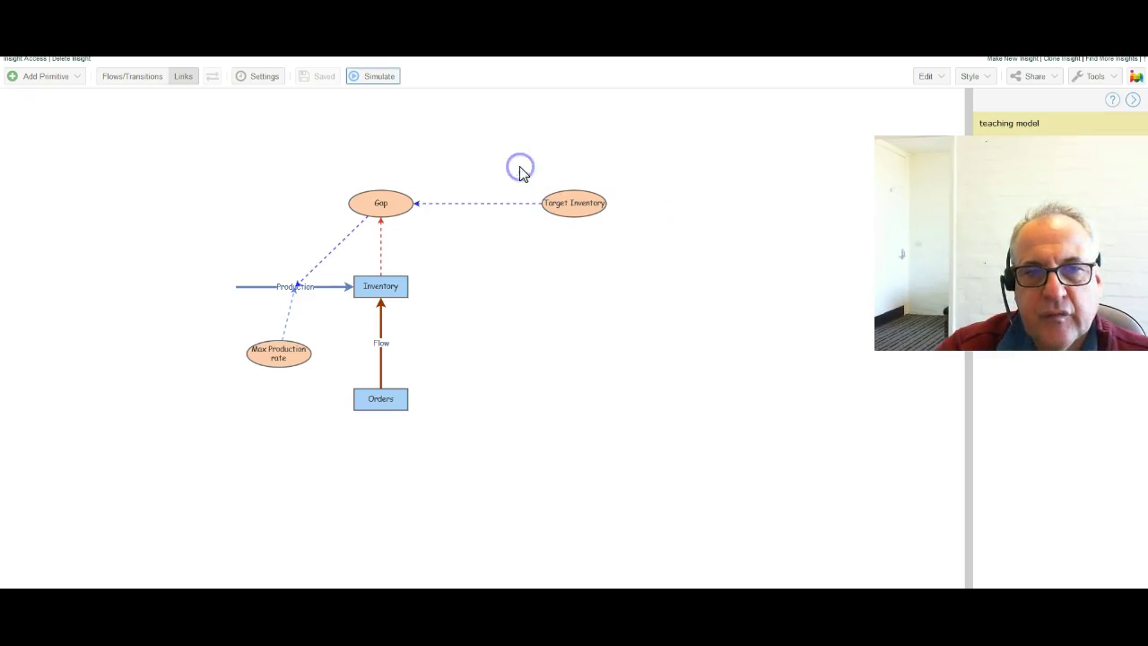
left_click(27, 78)
left_click(81, 278)
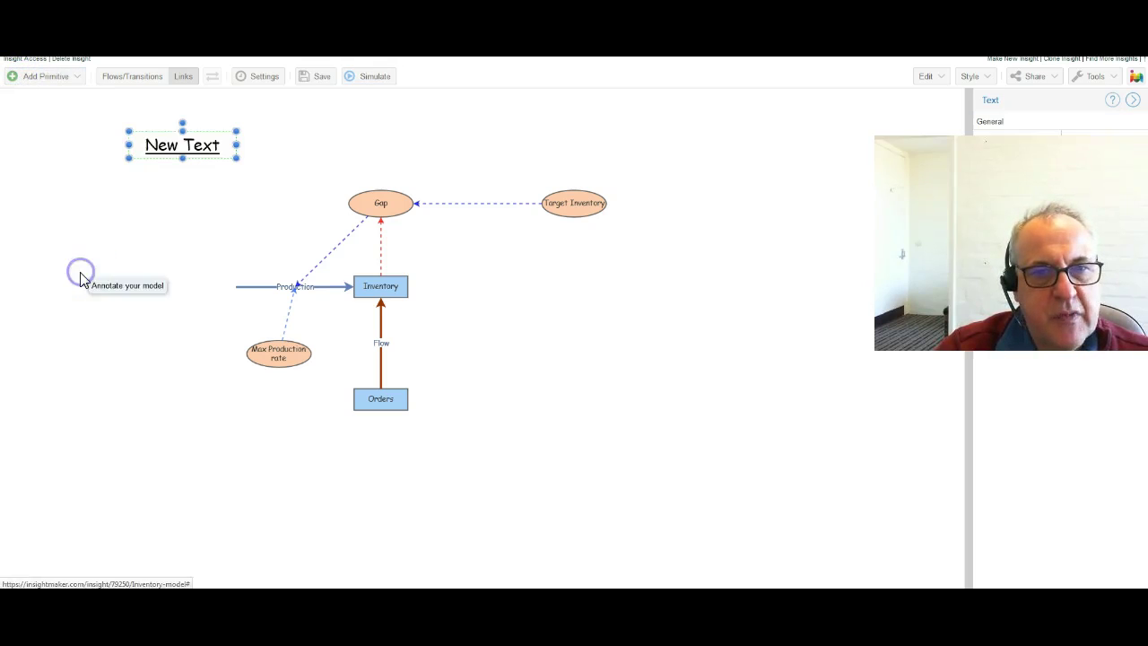
double_click(157, 151)
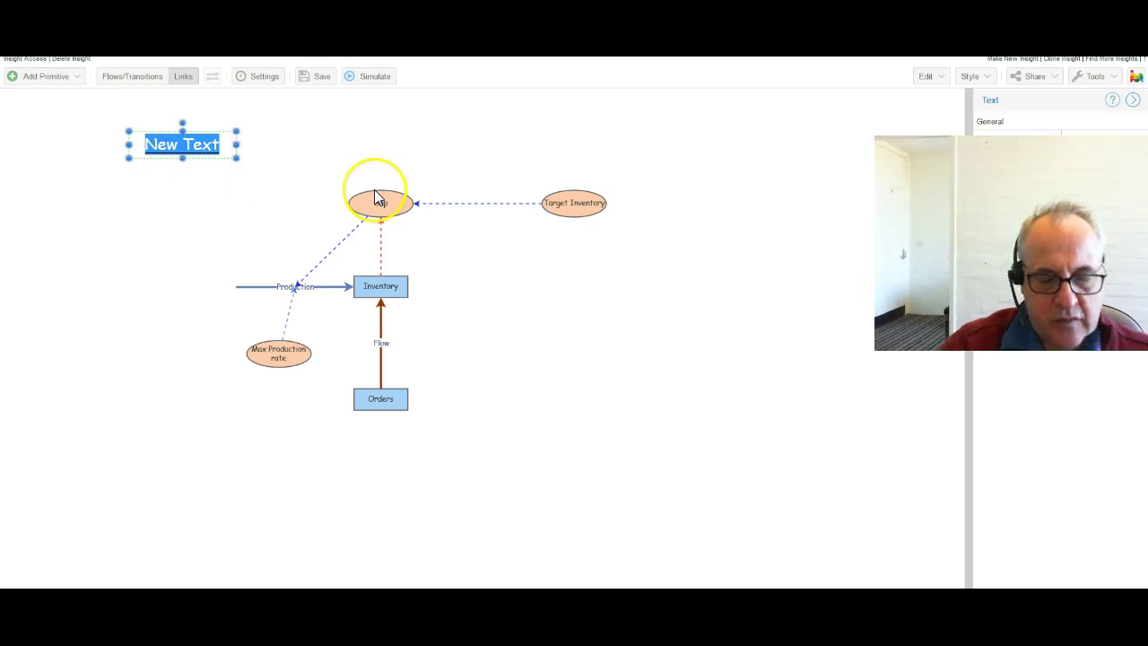
key("BackSpace")
type("Ba")
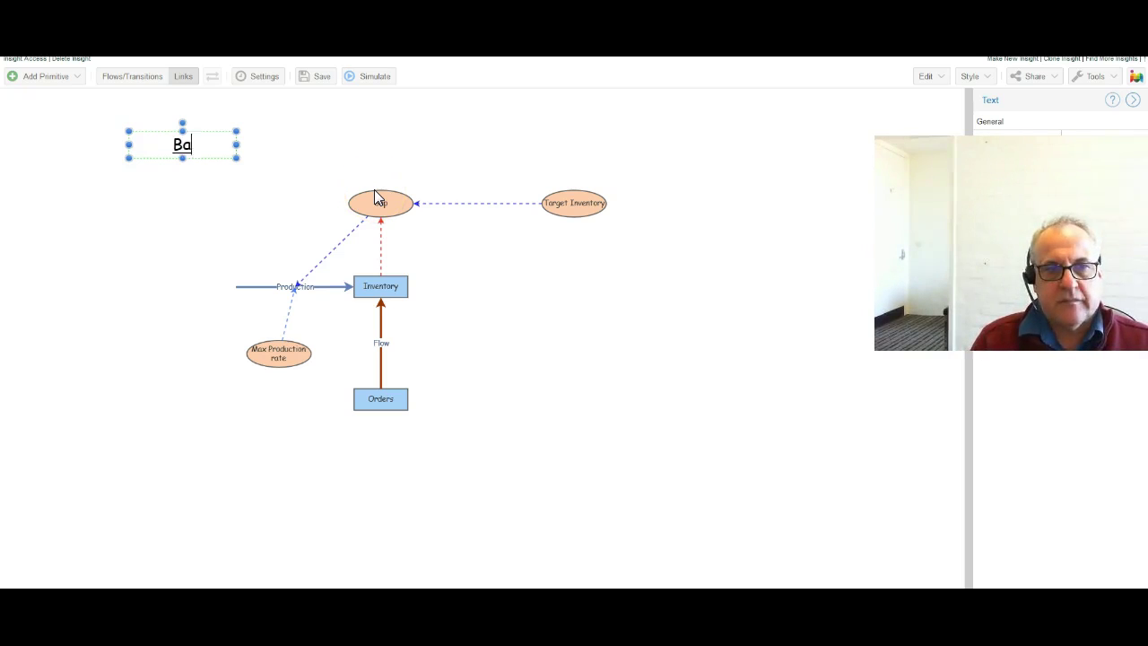
type("lancing l")
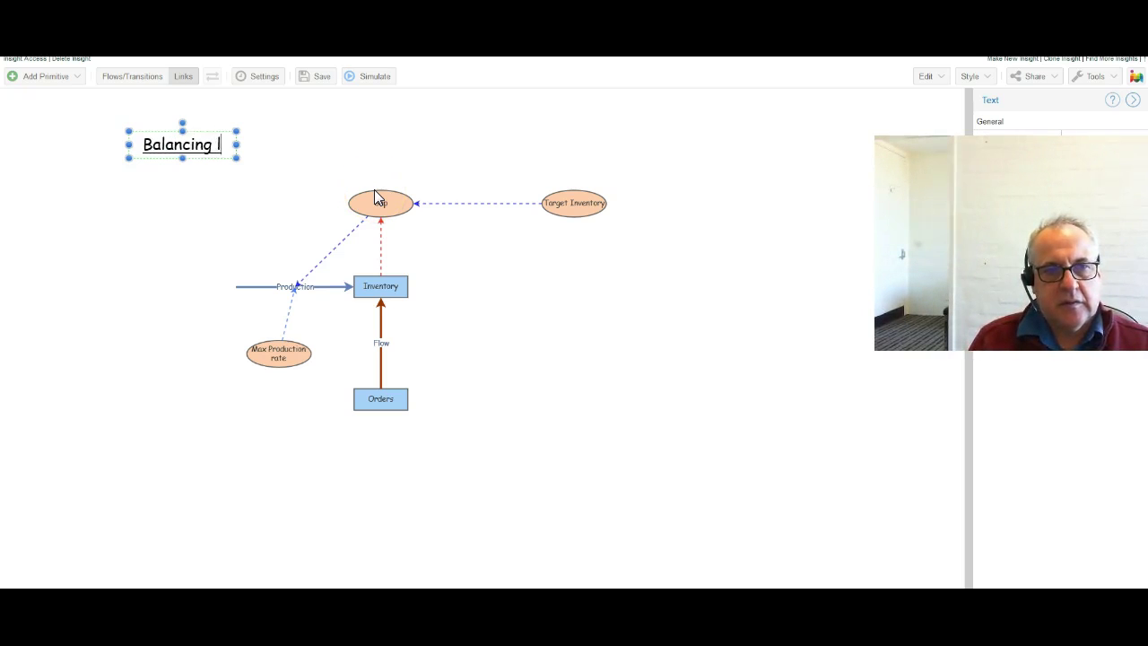
type("oop model")
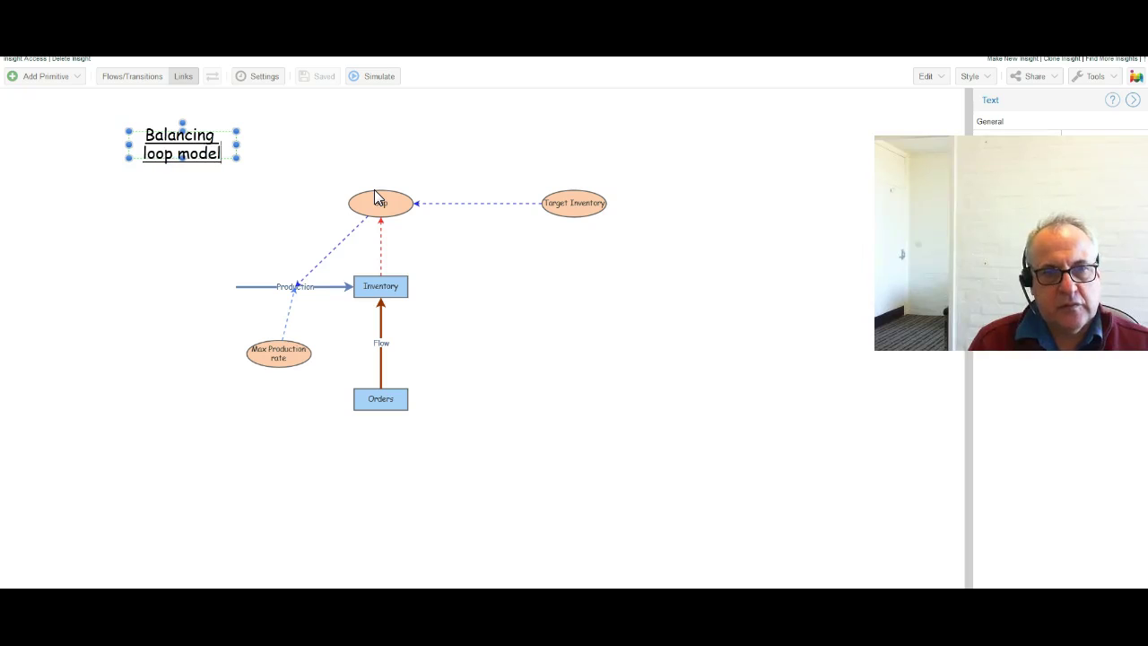
type(" producti")
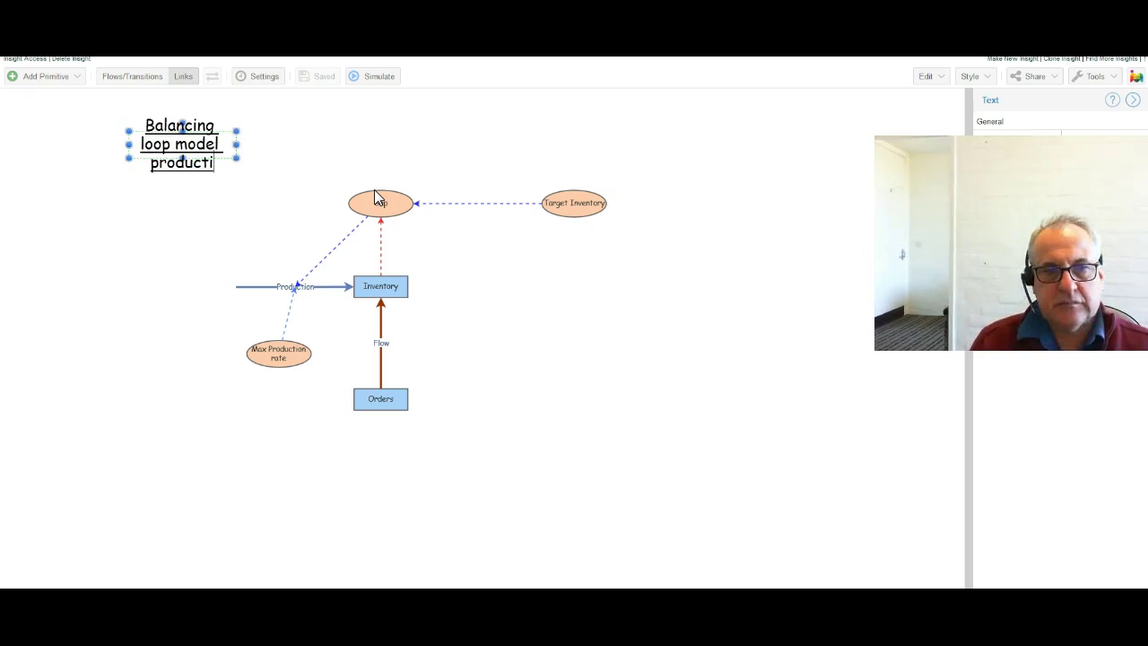
type("on and ")
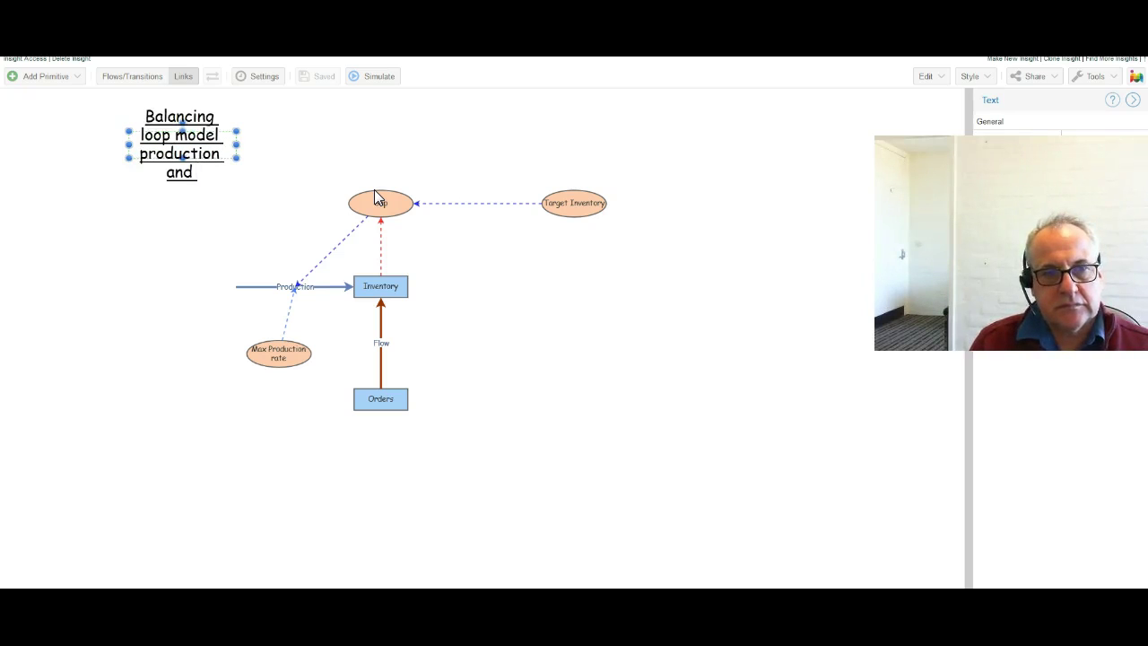
type("inventory")
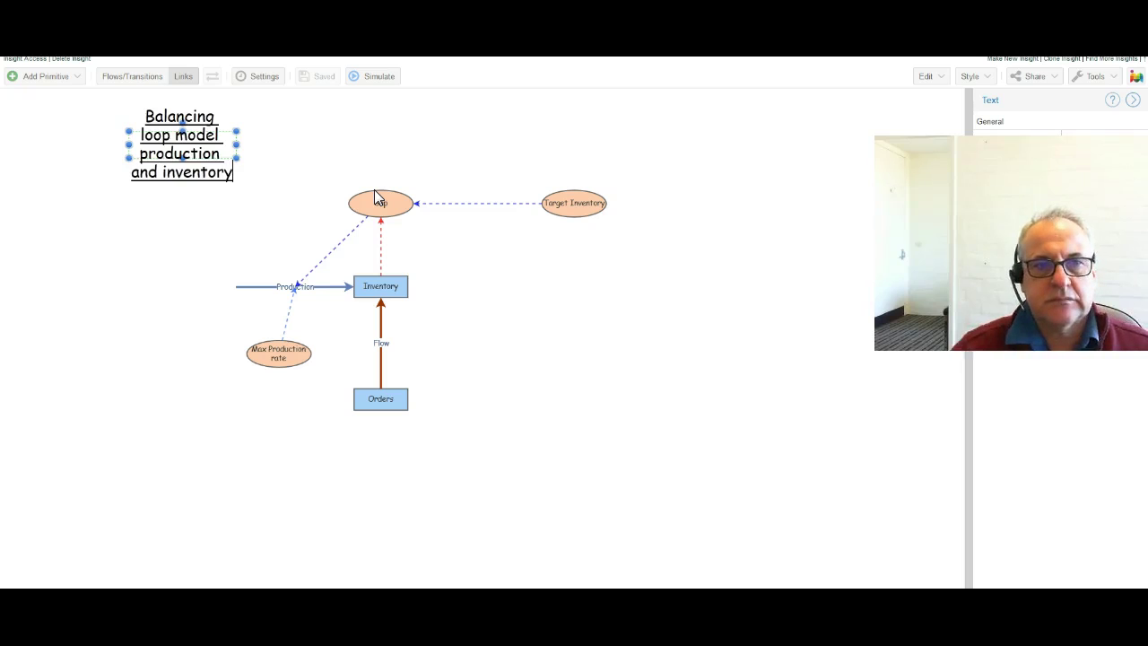
left_click(250, 162)
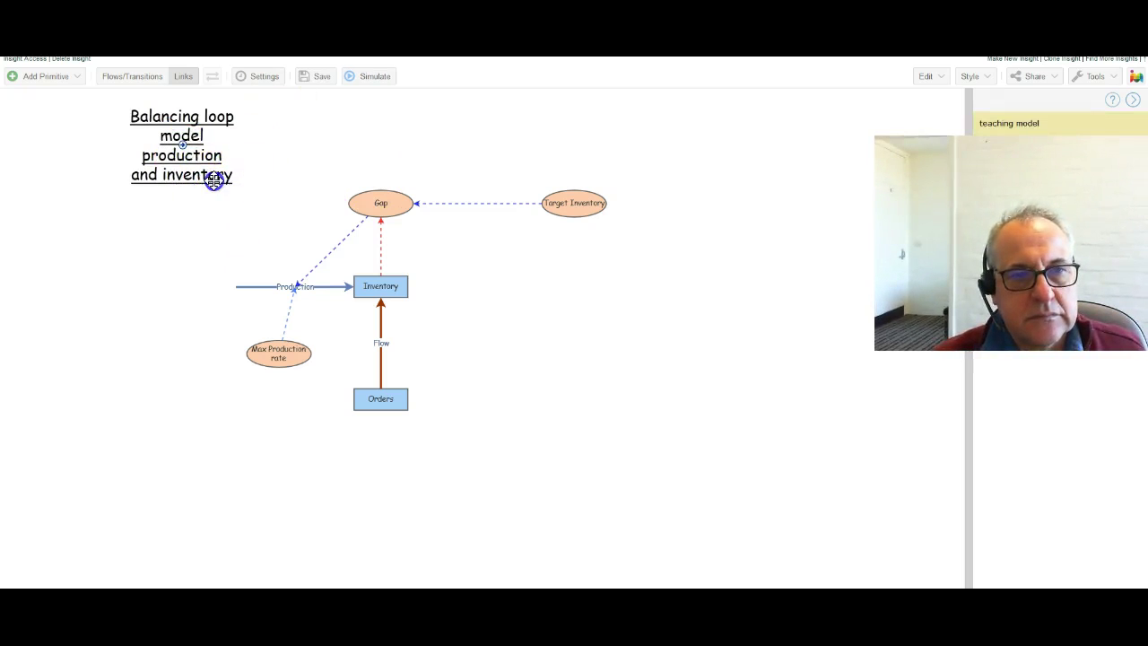
Step: Widen the title box to two lines, then simulate and replay the inventory model
left_click(214, 182)
left_click_drag(235, 157, 502, 135)
left_click(584, 376)
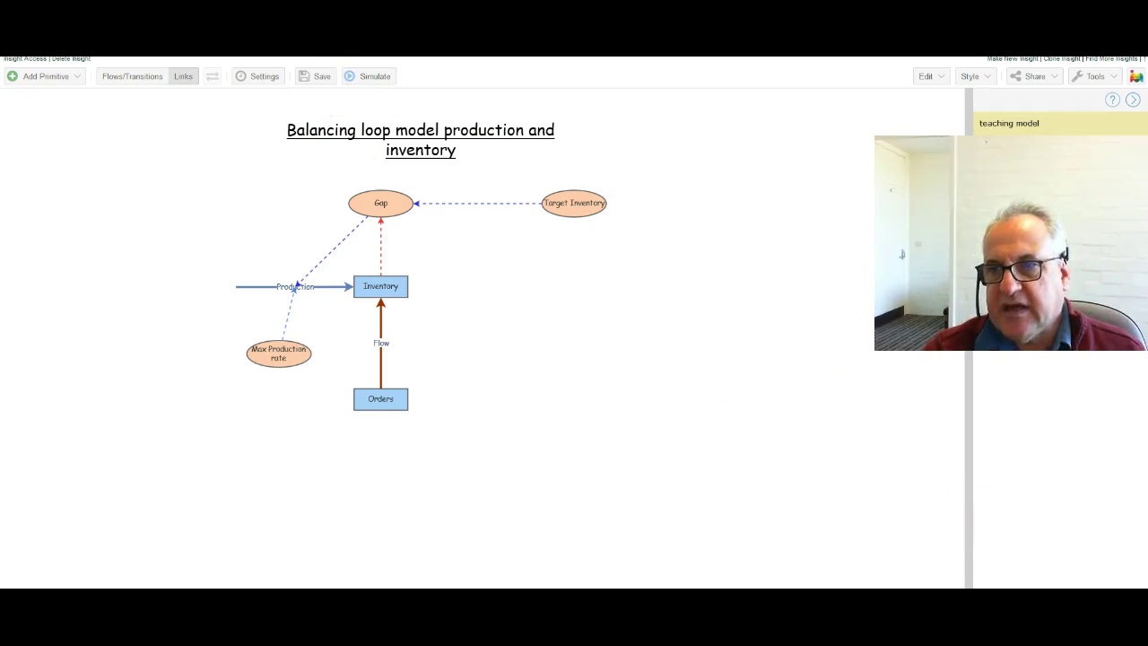
left_click(372, 80)
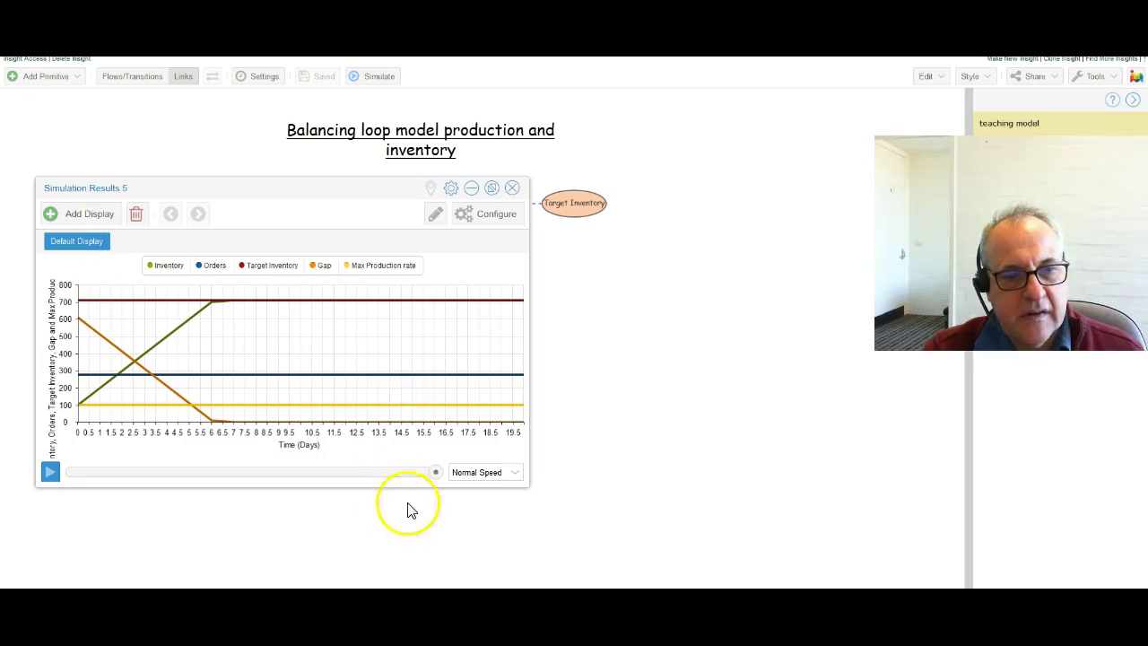
left_click(52, 477)
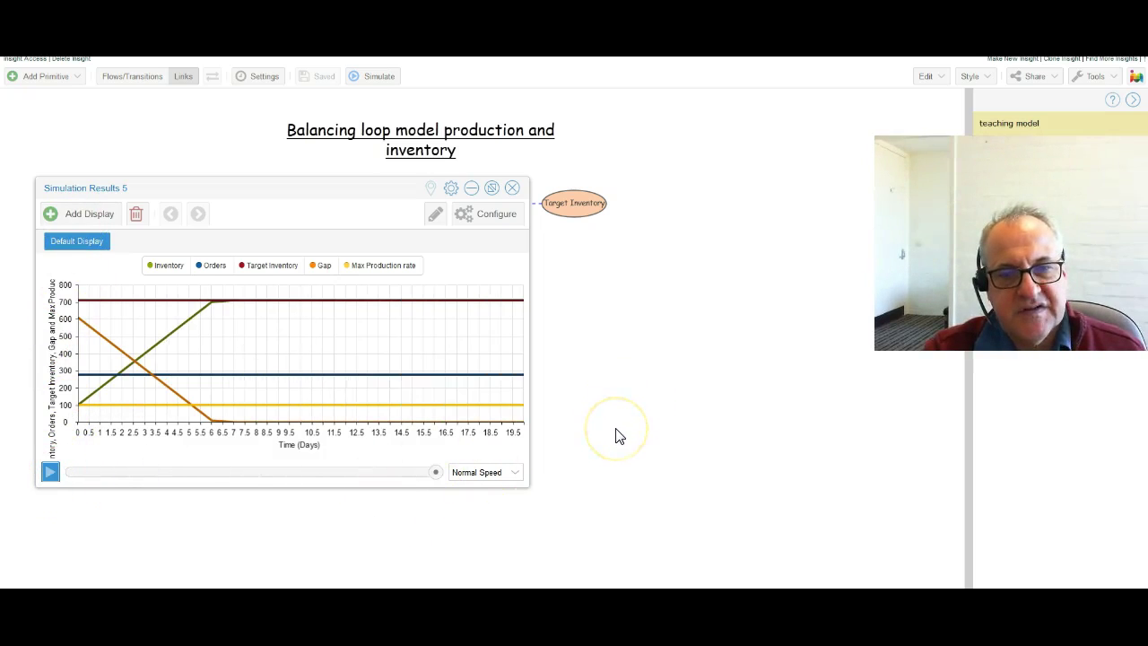
Step: Close the results and run a sensitivity analysis monitoring Target Inventory
left_click(512, 189)
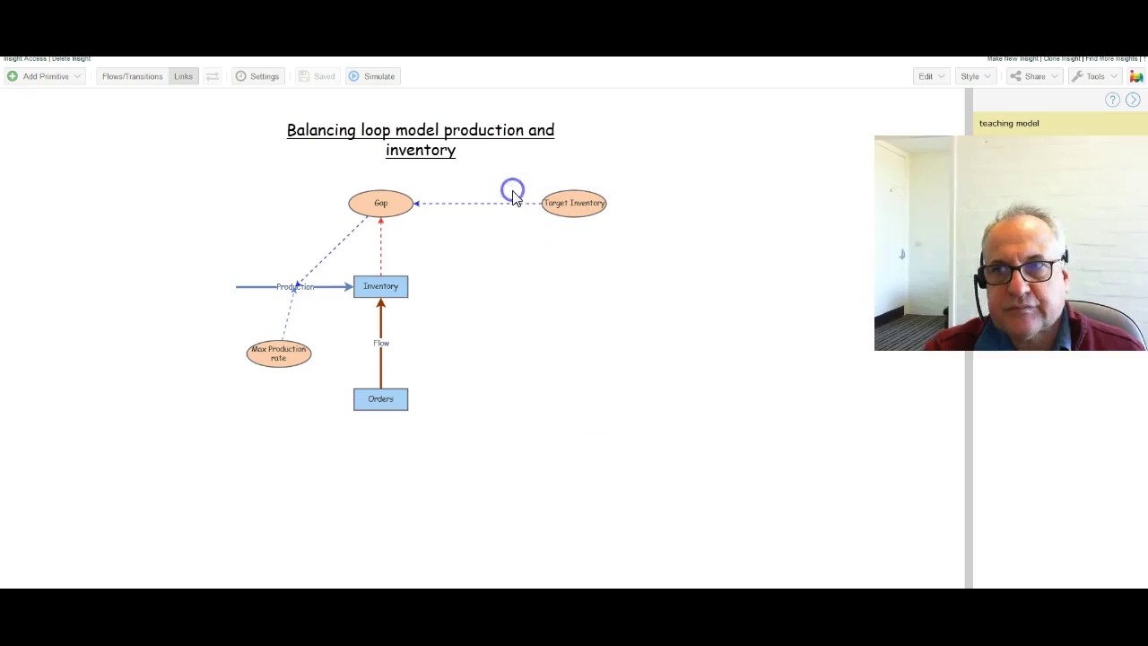
left_click(1112, 79)
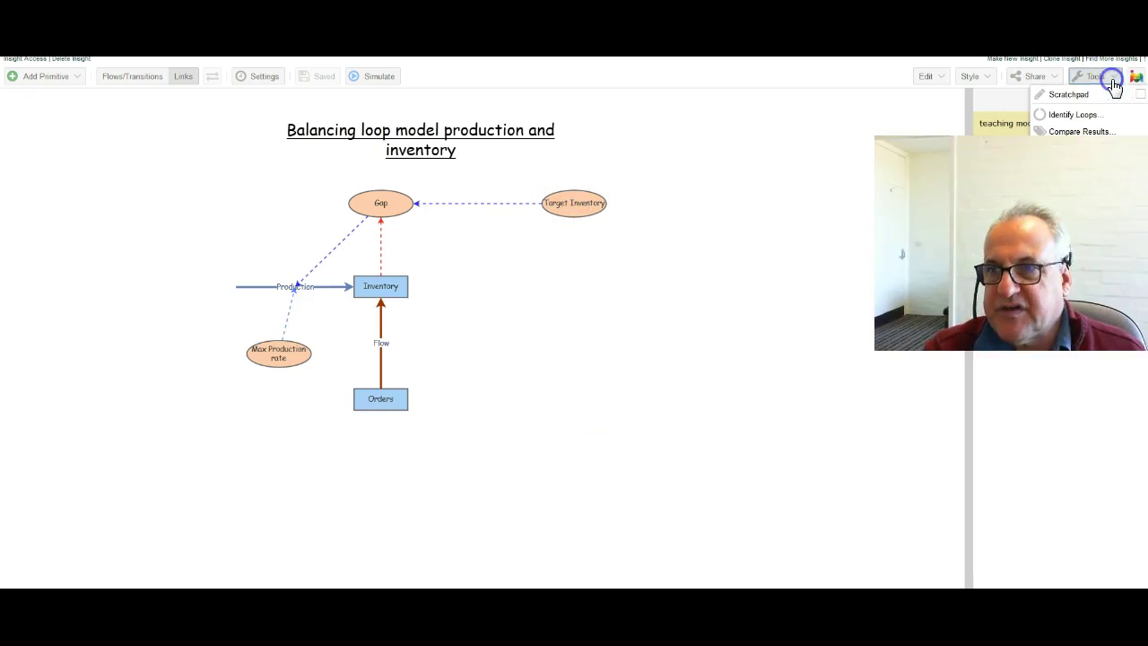
left_click(1077, 149)
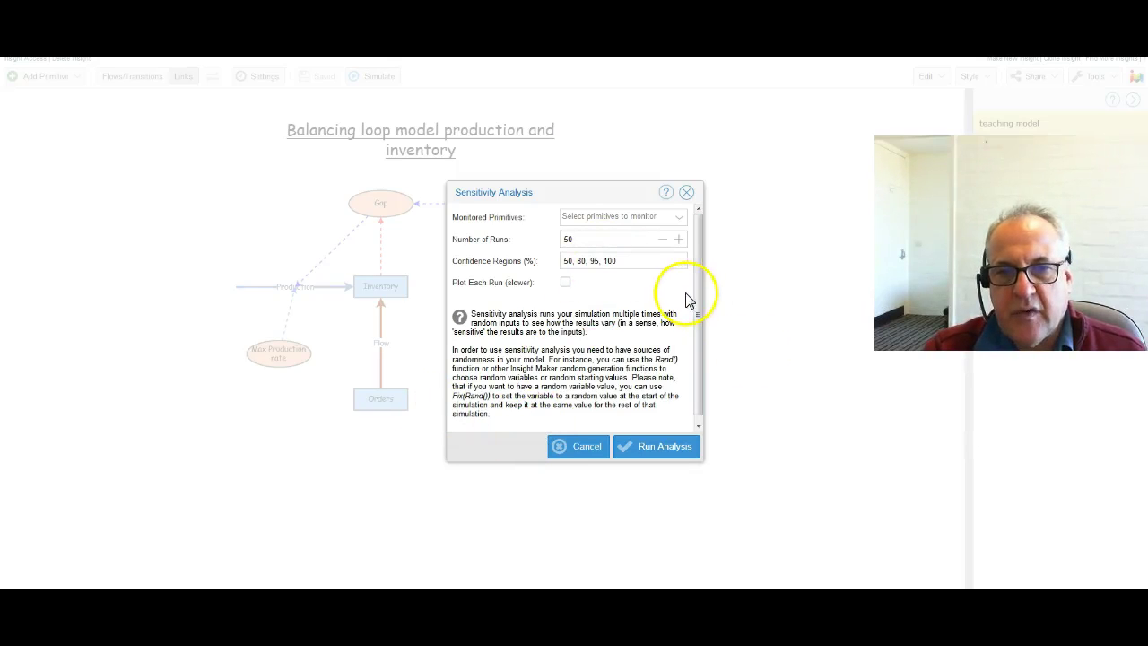
left_click(679, 218)
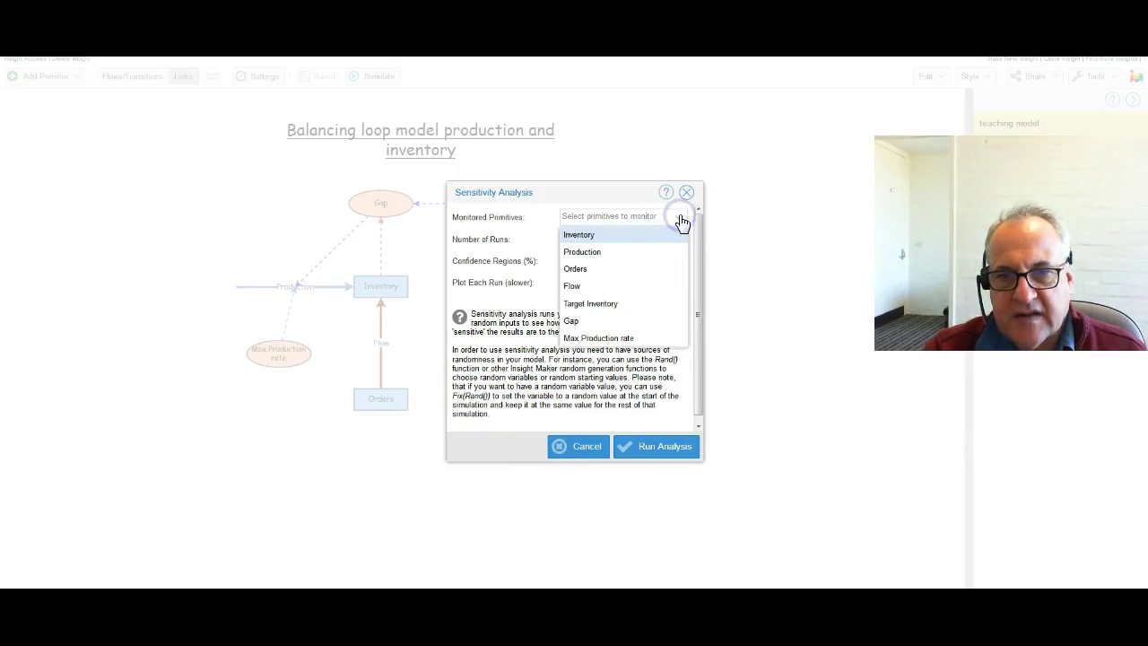
left_click(641, 307)
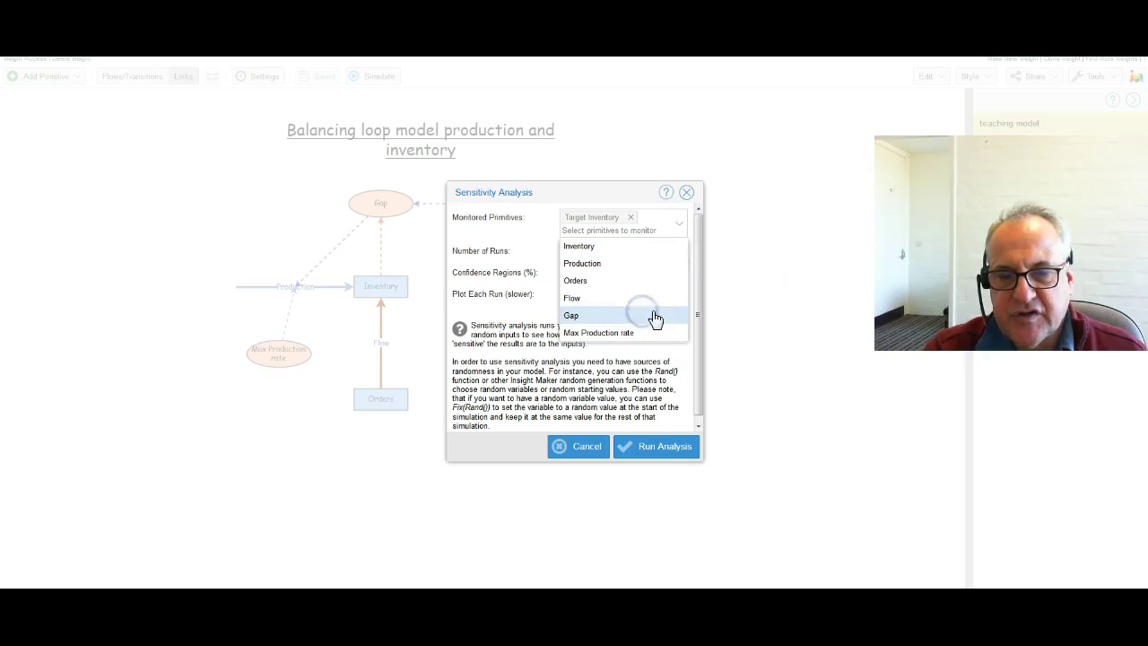
left_click(725, 372)
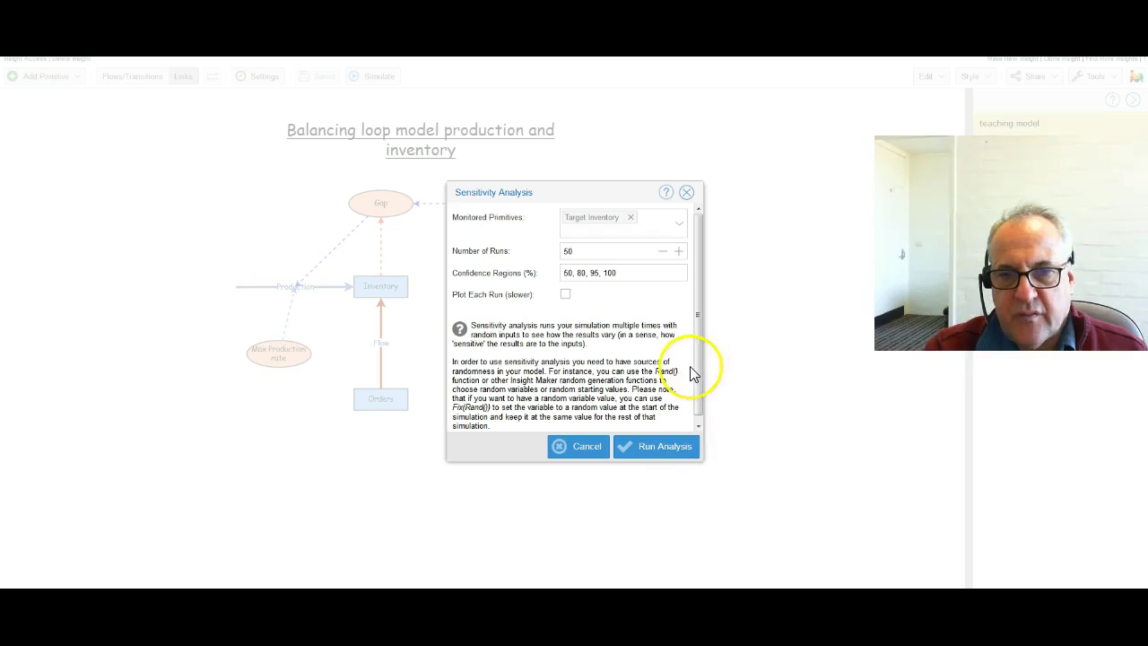
left_click(664, 447)
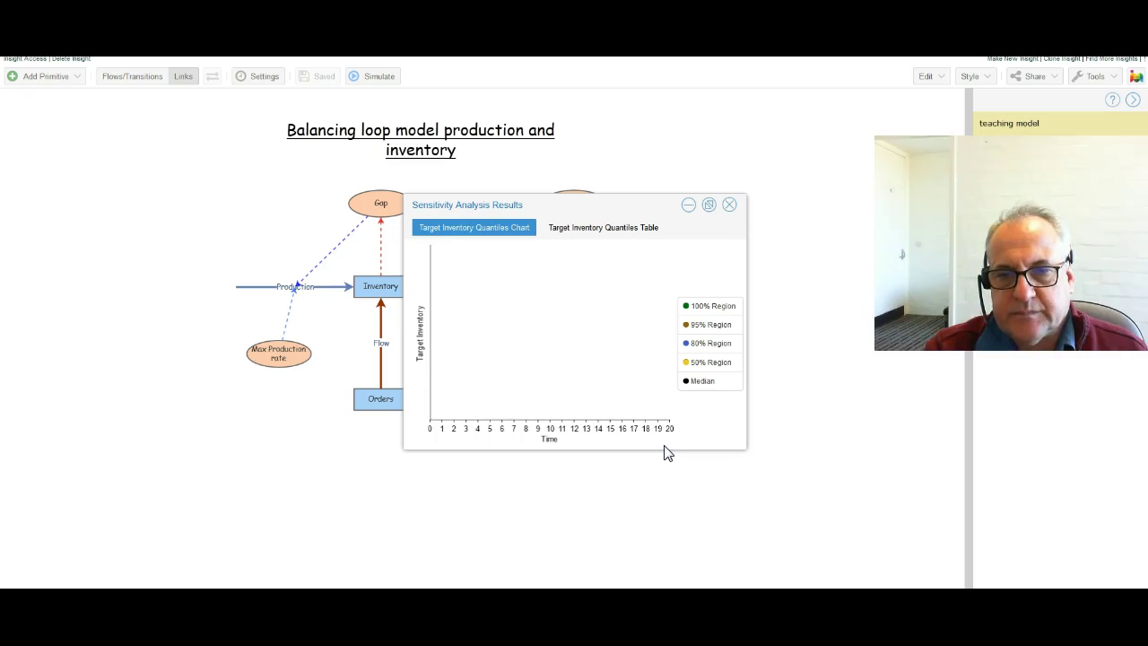
Step: Check the Target Inventory quantiles table, then close the analysis results
left_click(610, 231)
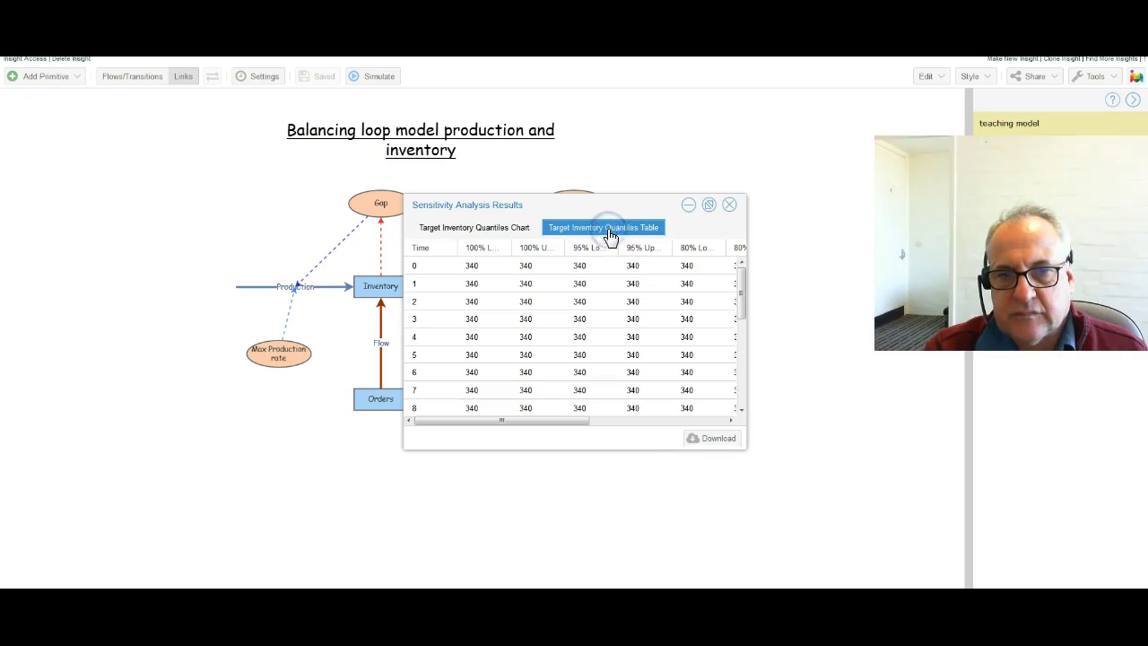
left_click_drag(743, 290, 722, 269)
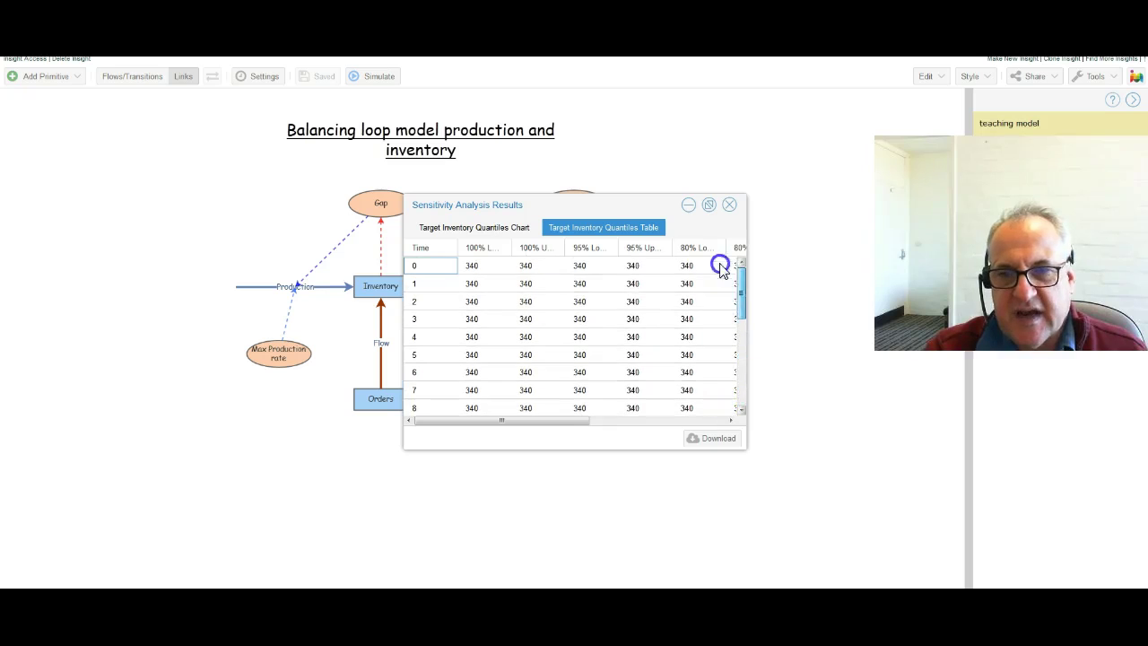
left_click(730, 205)
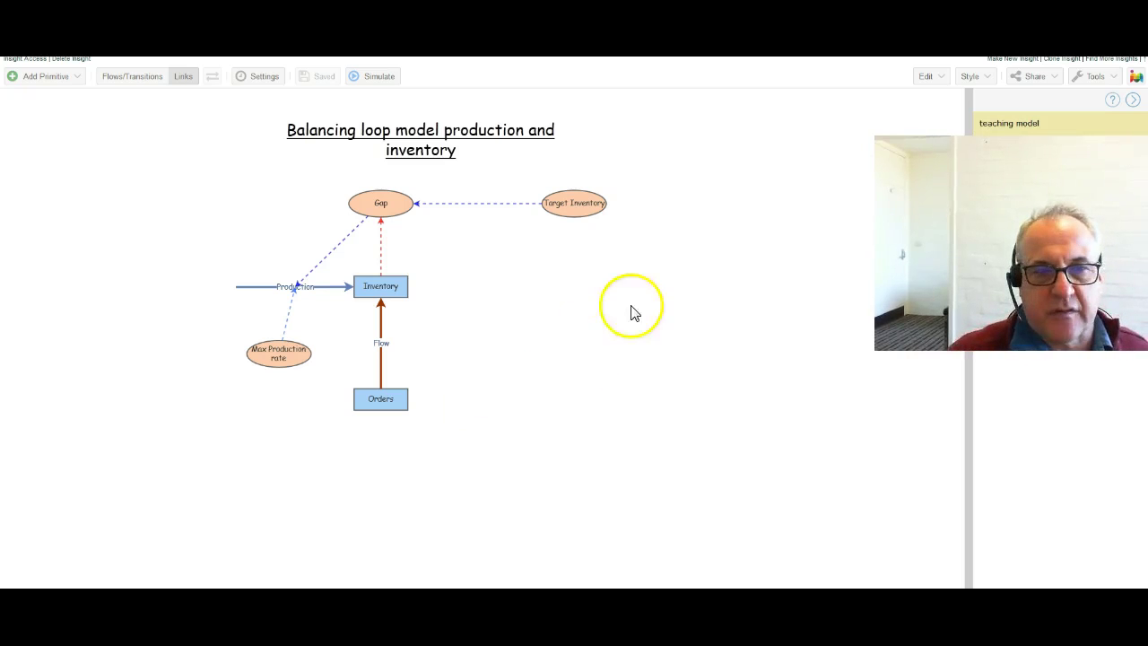
Step: Open the Share menu and dismiss it without choosing anything
left_click(1037, 79)
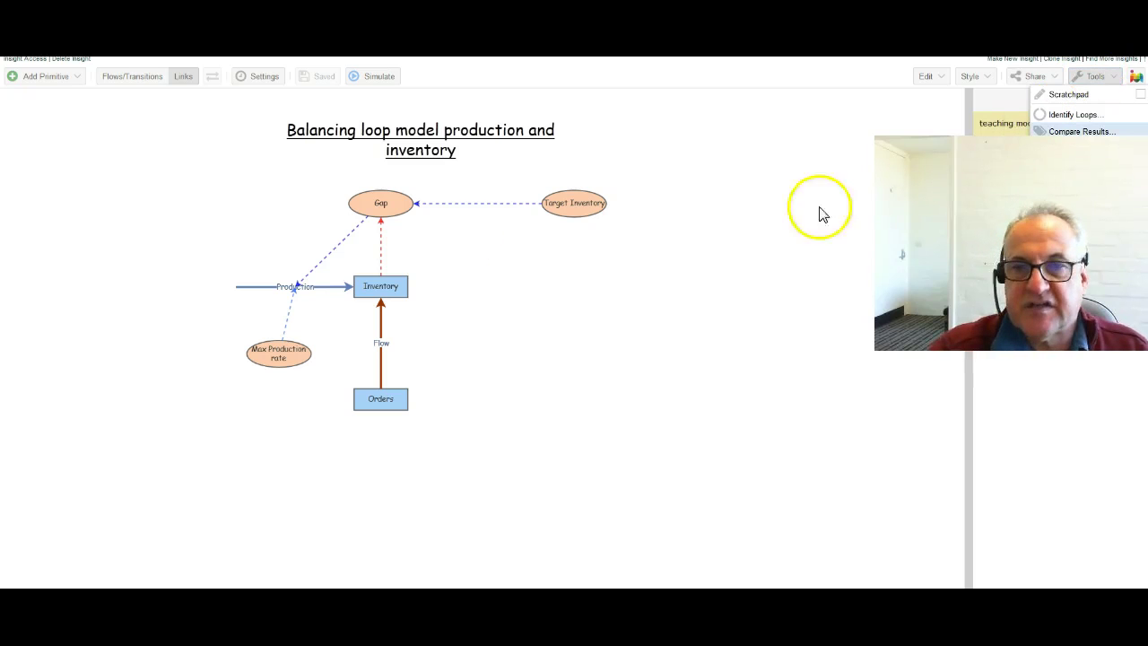
left_click(559, 454)
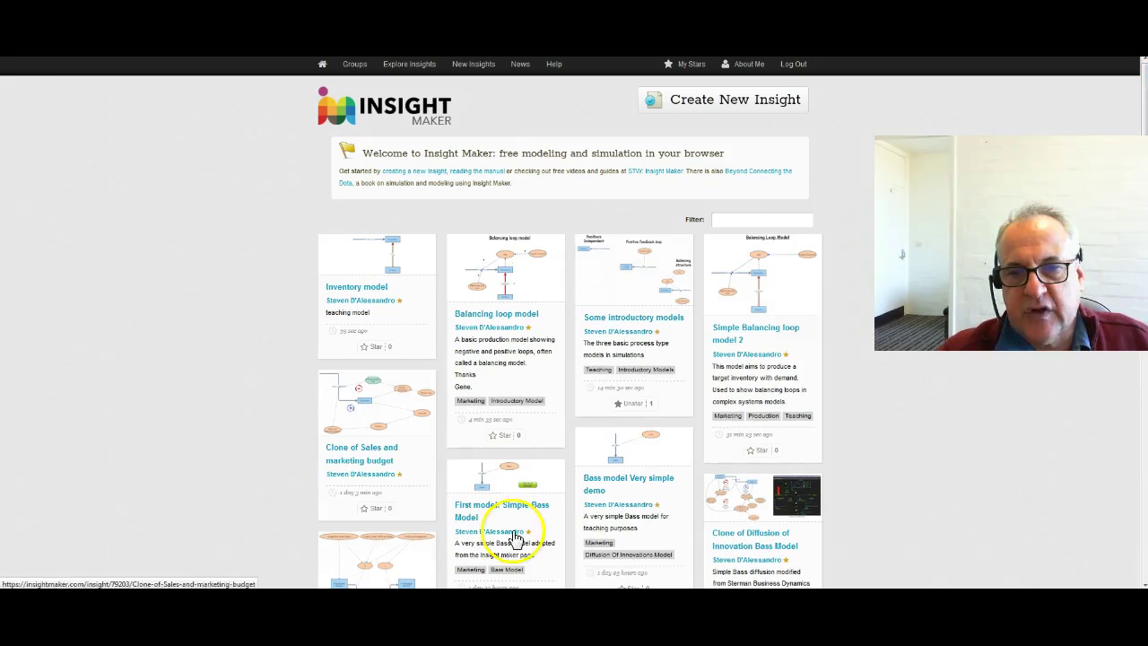
Step: Scroll through the saved insights and open 'Clone of Sales and marketing budget'
scroll(841, 499, "down", 2)
scroll(841, 491, "down", 2)
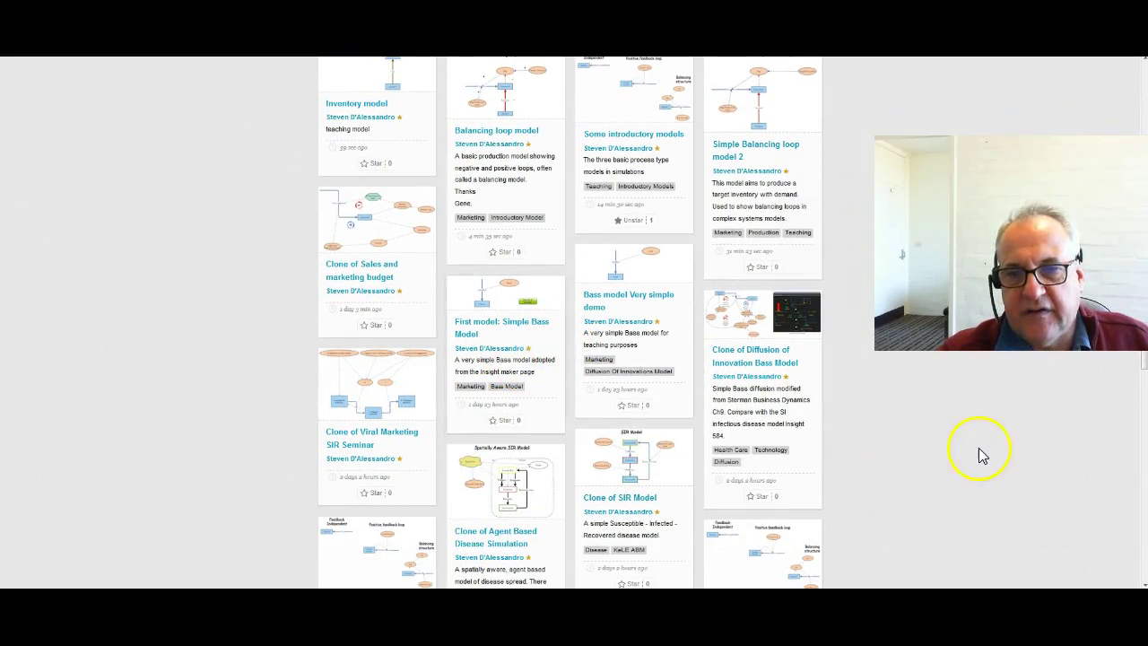
scroll(977, 453, "down", 2)
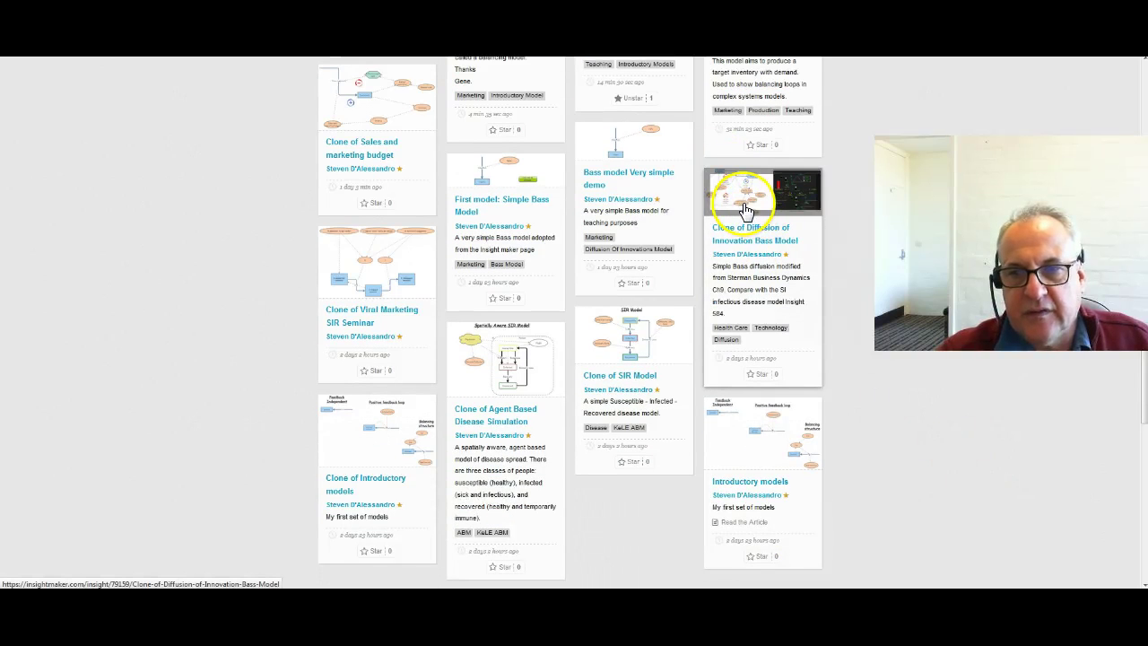
scroll(884, 558, "down", 2)
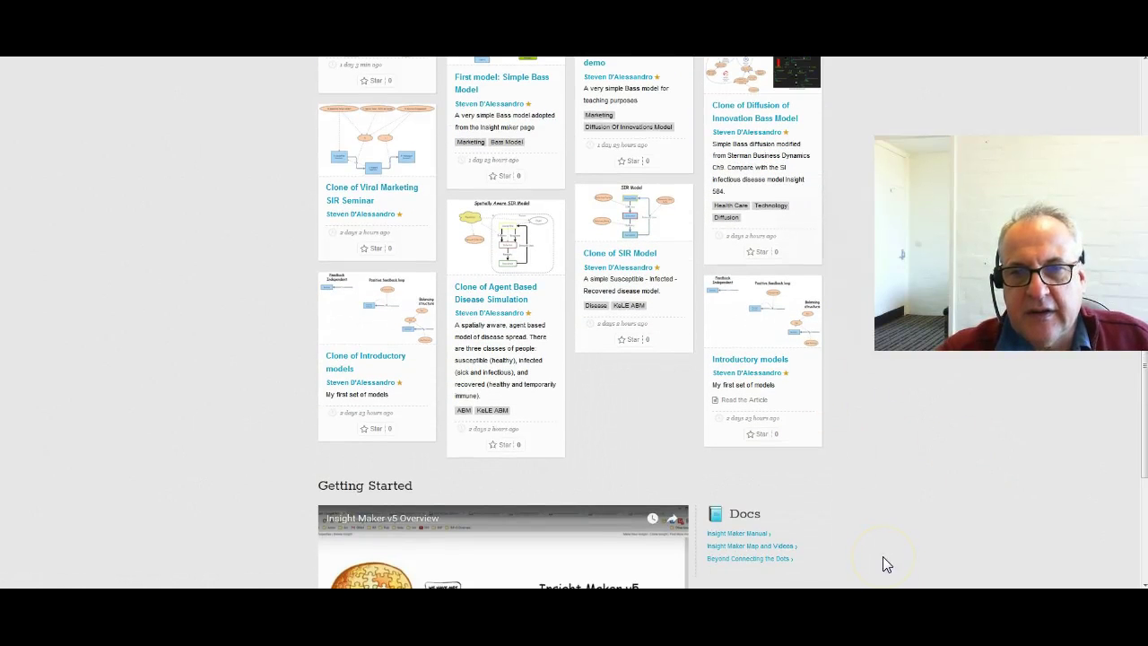
scroll(883, 558, "up", 3)
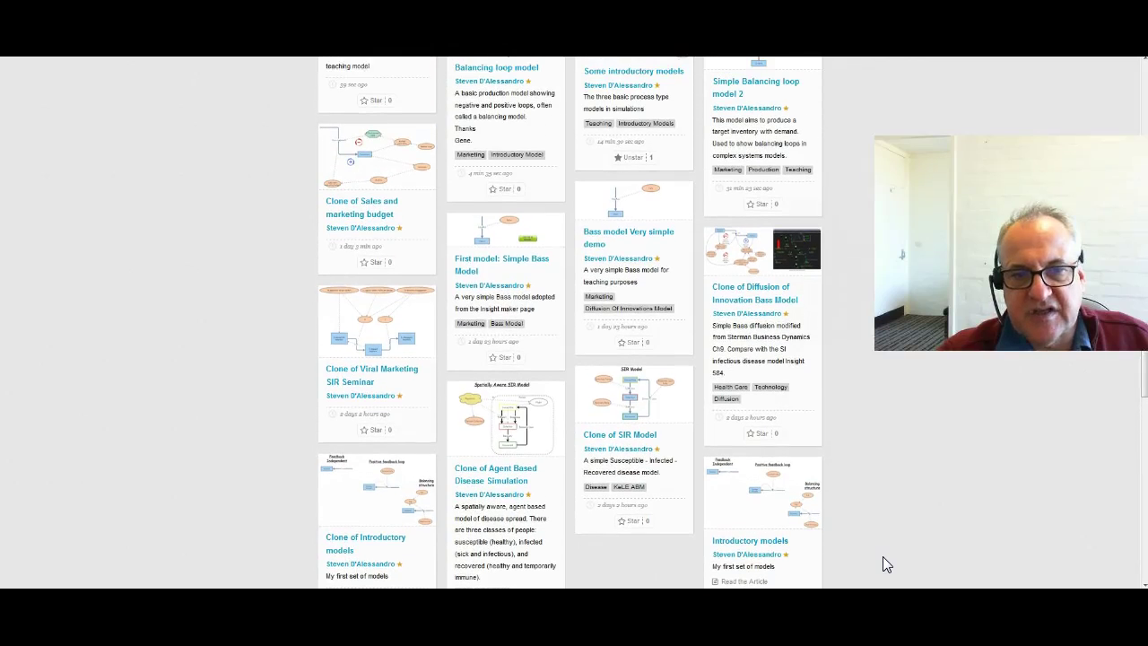
scroll(882, 563, "up", 1)
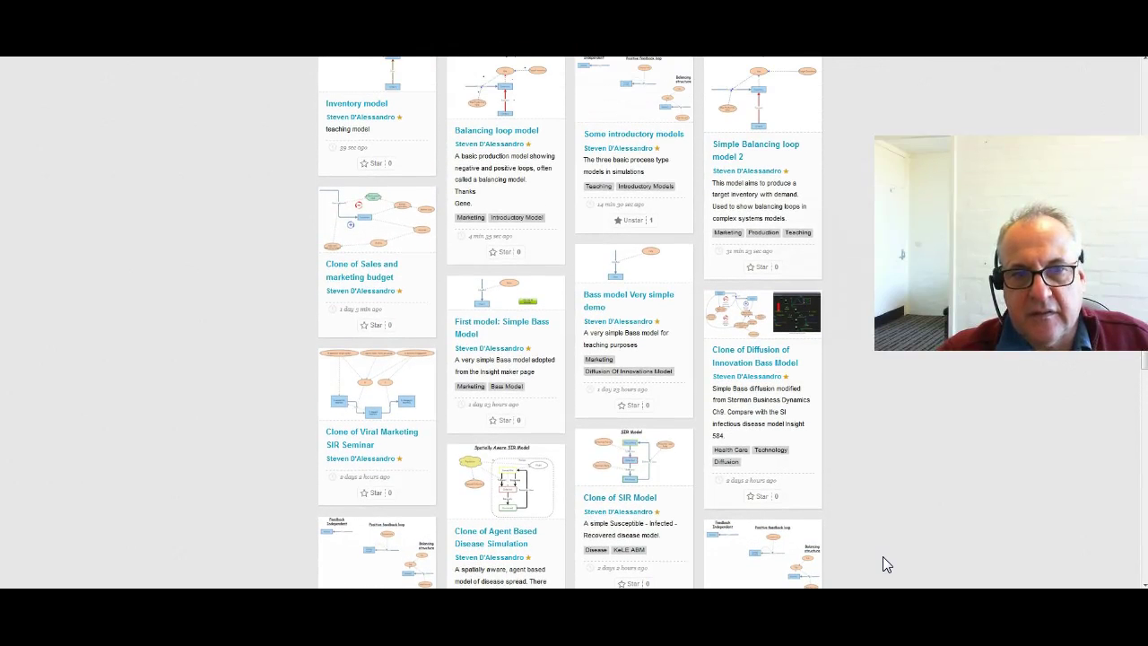
left_click(404, 260)
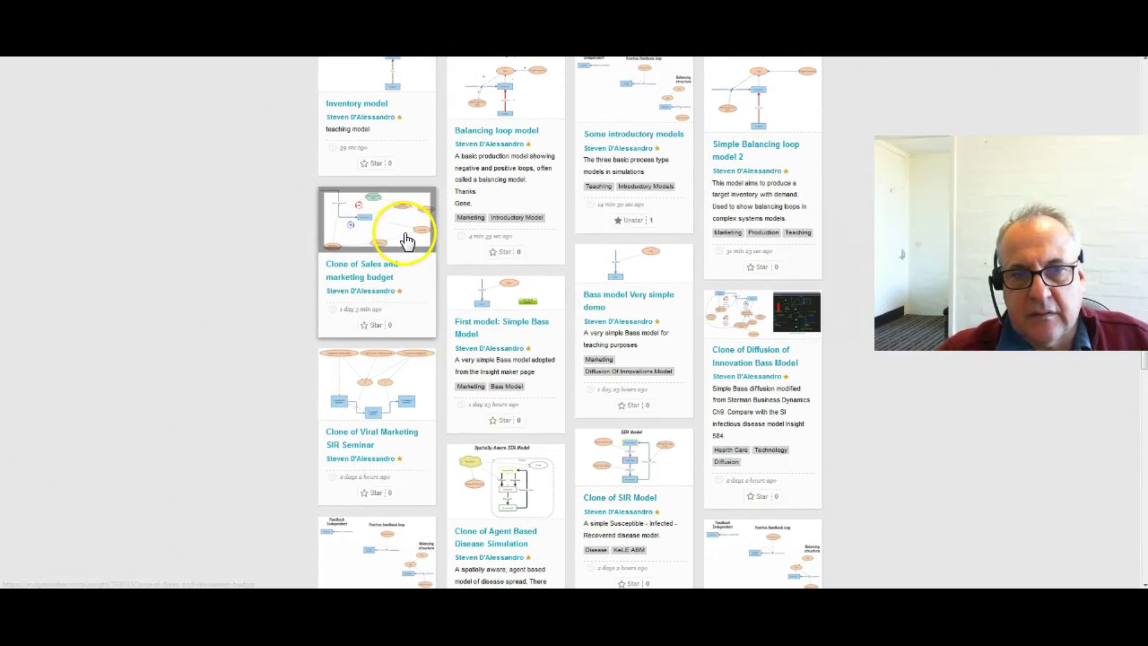
left_click(405, 235)
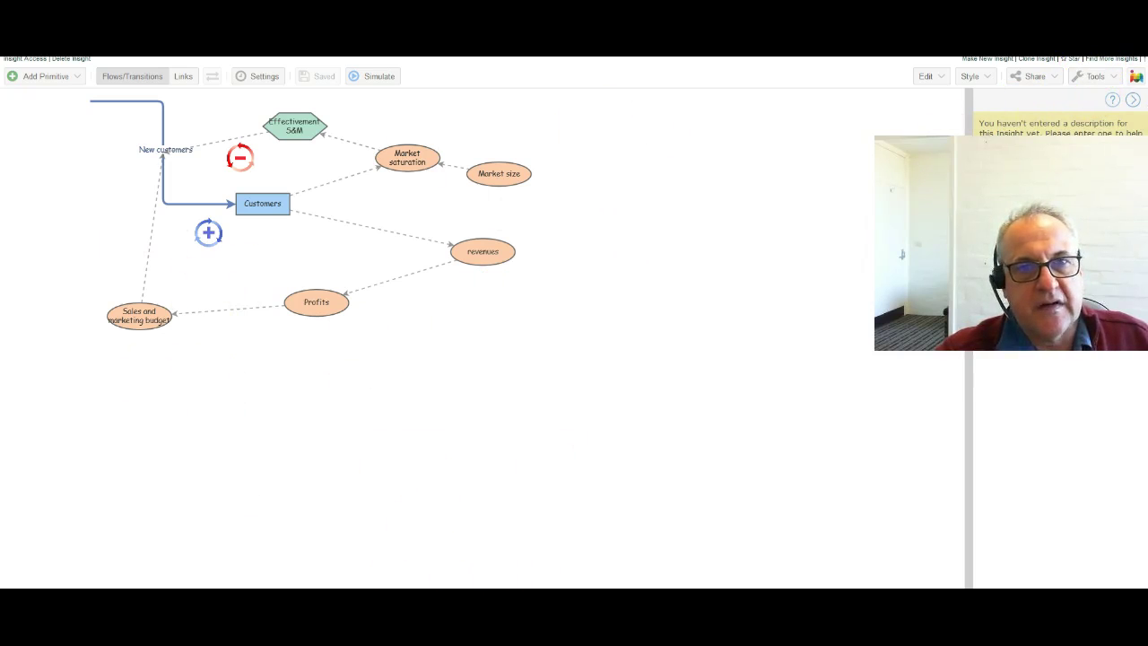
Step: Simulate the sales model, inspect Customers, S&M effectiveness and Market saturation, then close the results
left_click(380, 82)
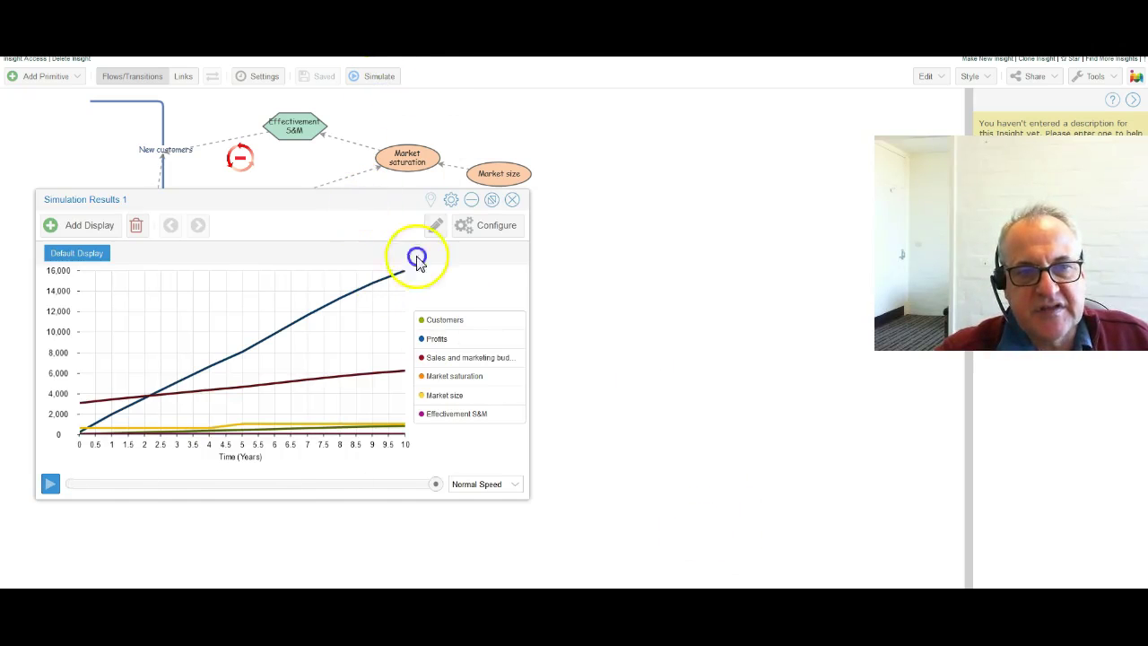
left_click_drag(364, 199, 577, 308)
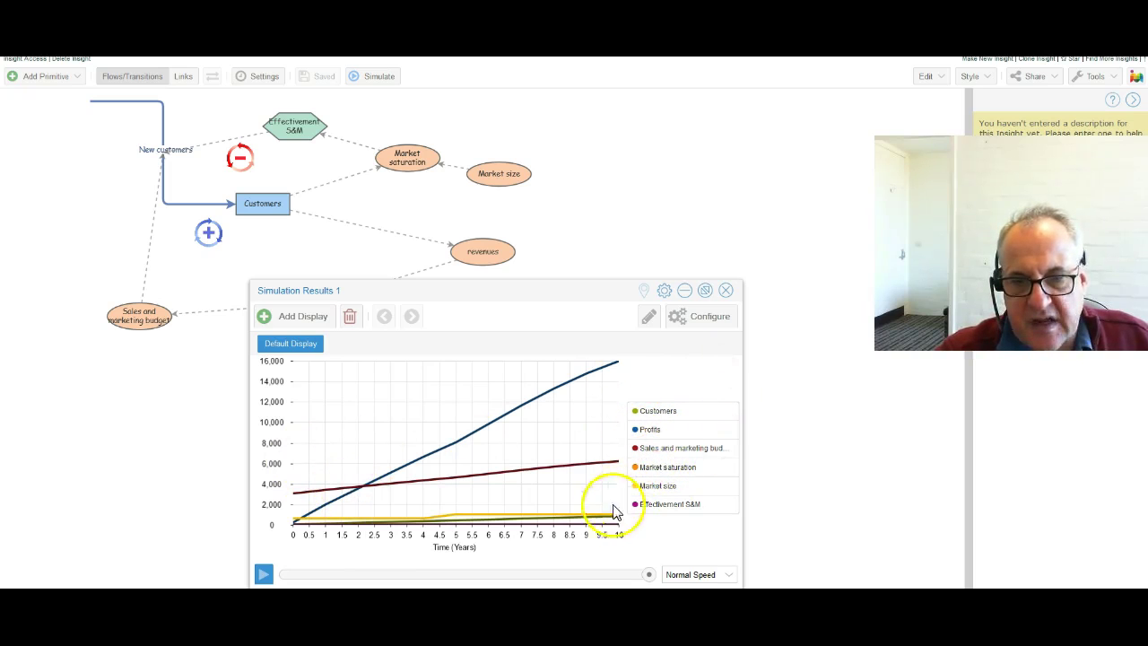
mouse_move(584, 473)
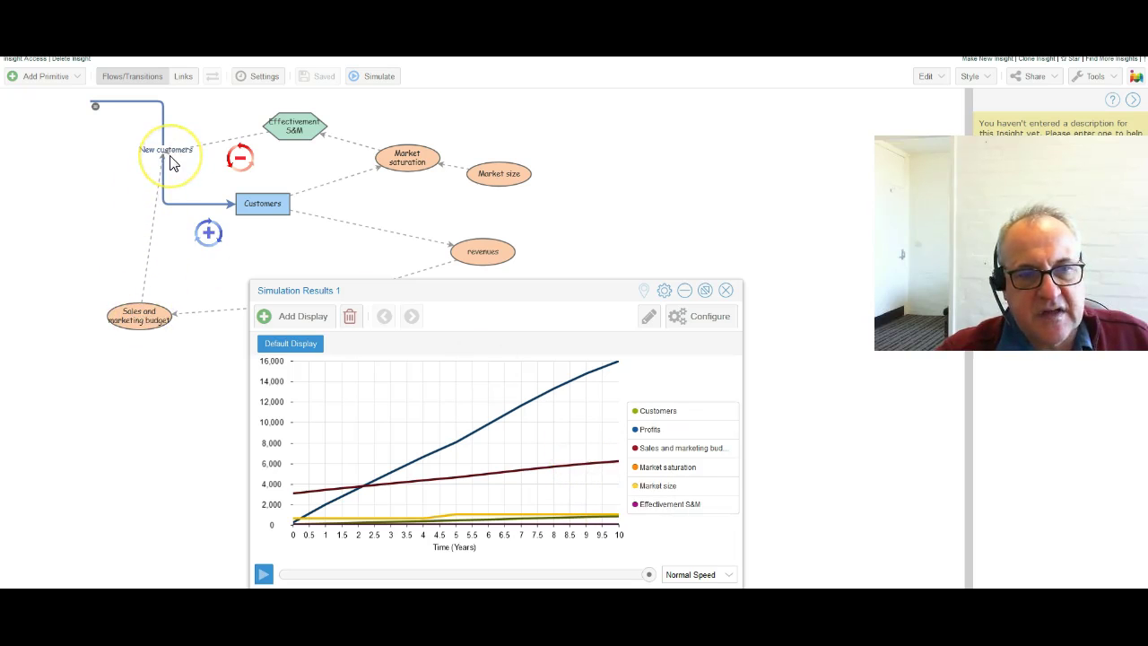
left_click(250, 208)
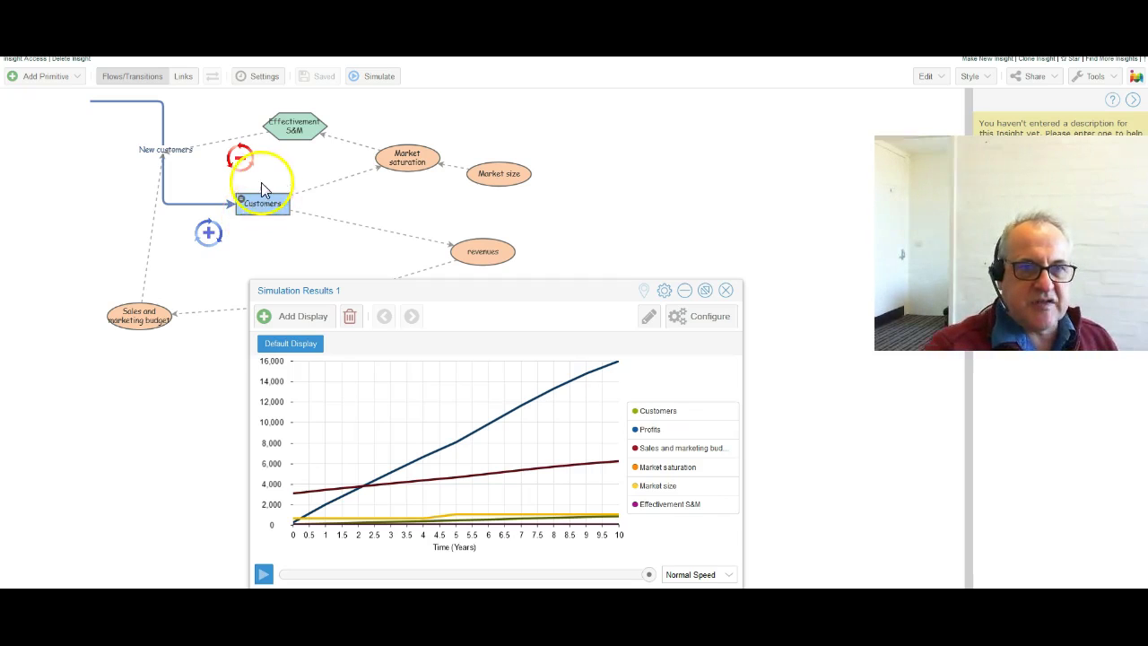
left_click(297, 125)
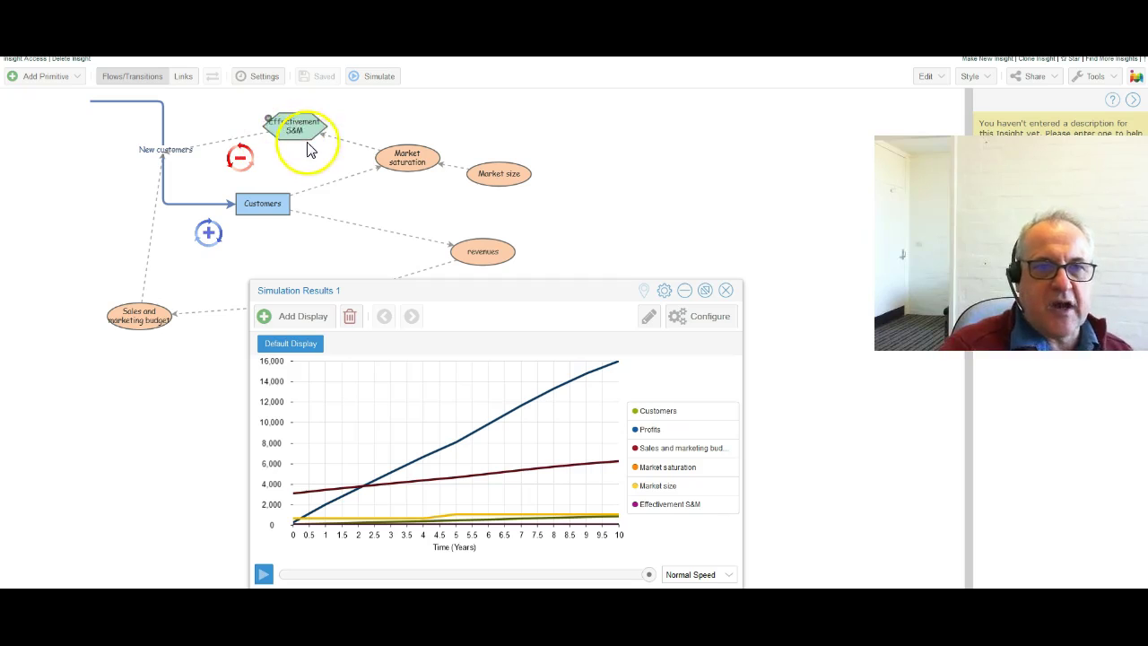
left_click(309, 161)
left_click(394, 165)
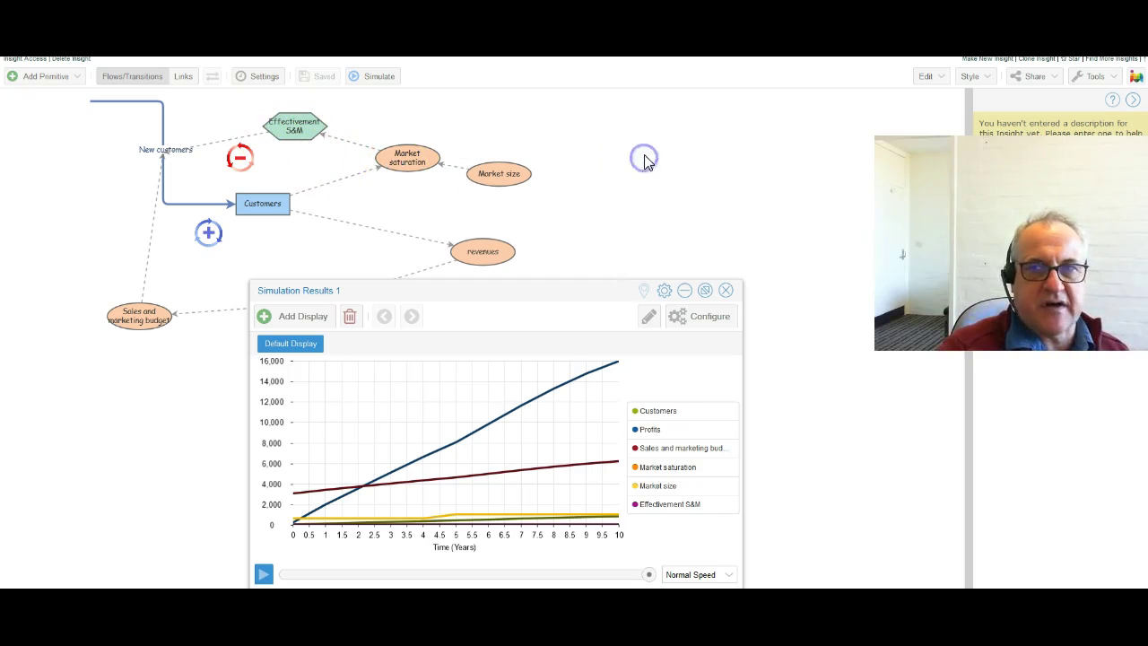
left_click(726, 290)
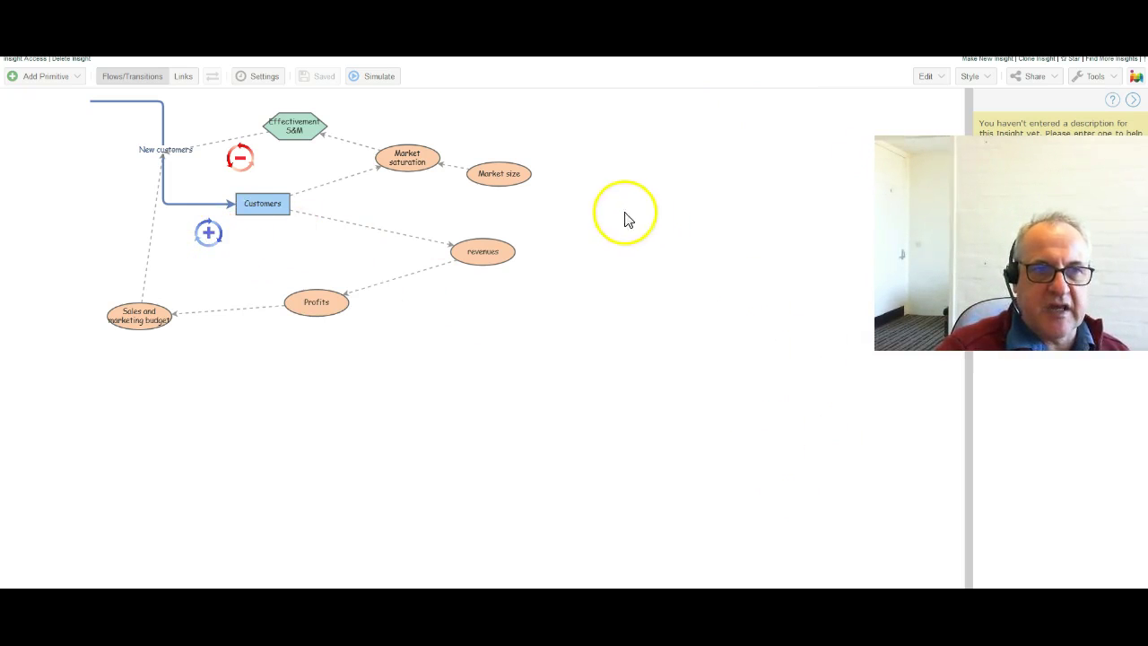
left_click(611, 189)
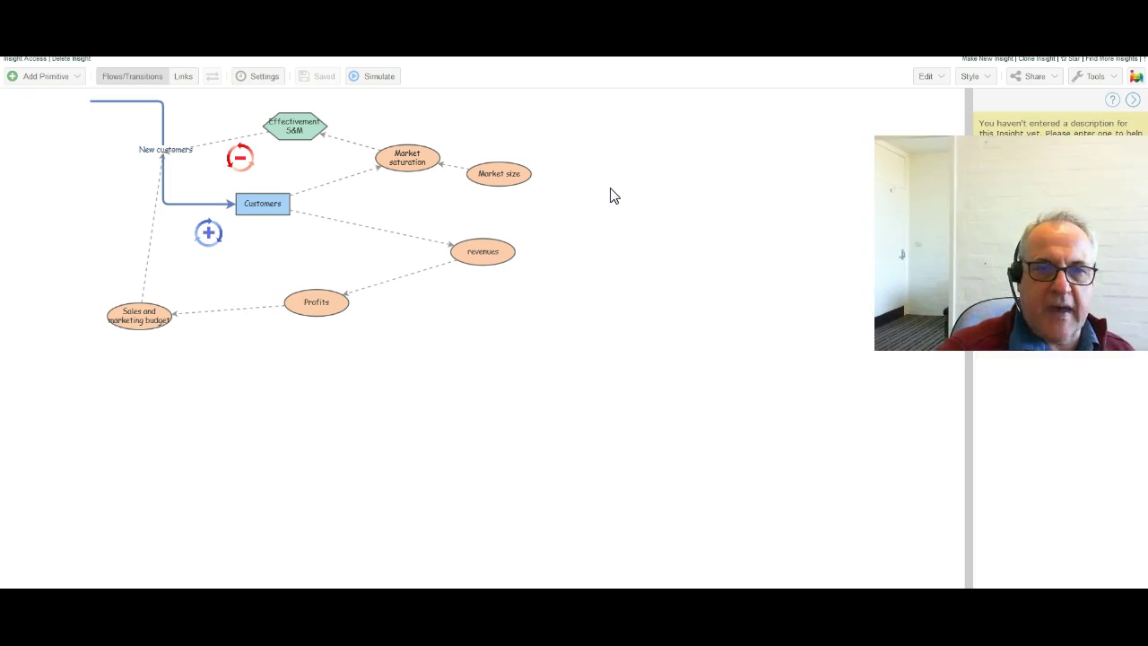